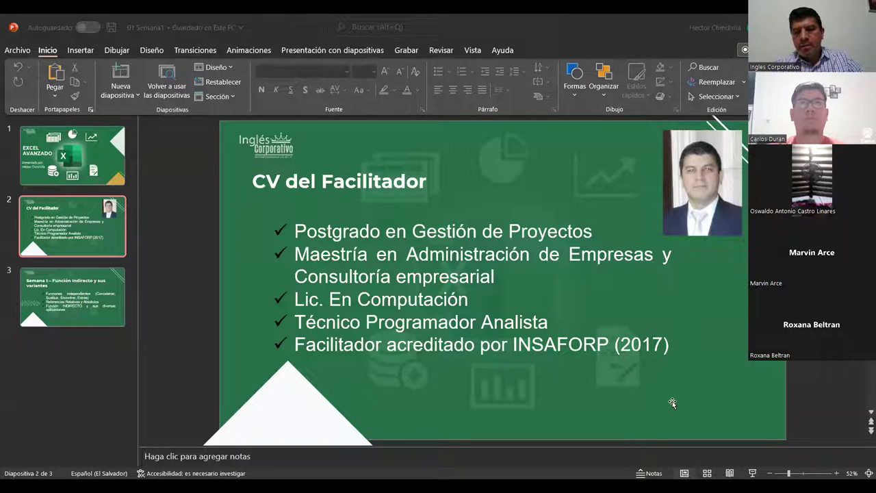
Step: Start the slideshow and step back to the CV del Facilitador slide
{"action": "left_click", "coordinate": [751, 475]}
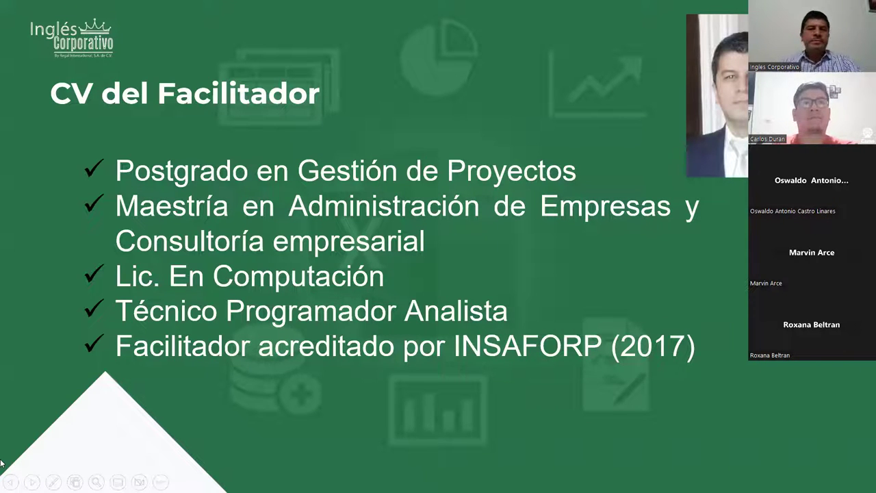
{"action": "key", "text": "Left"}
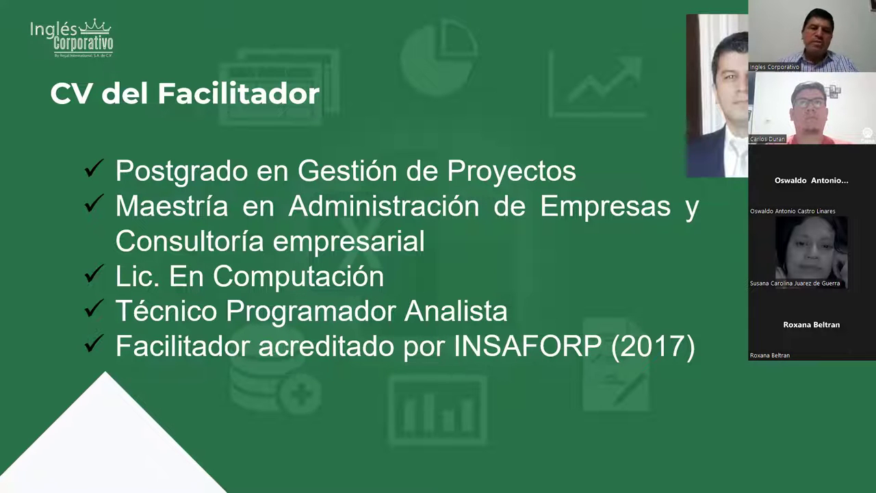
Step: Advance to the Semana 1 – Función Indirecto slide, then exit the slideshow
{"action": "key", "text": "Right"}
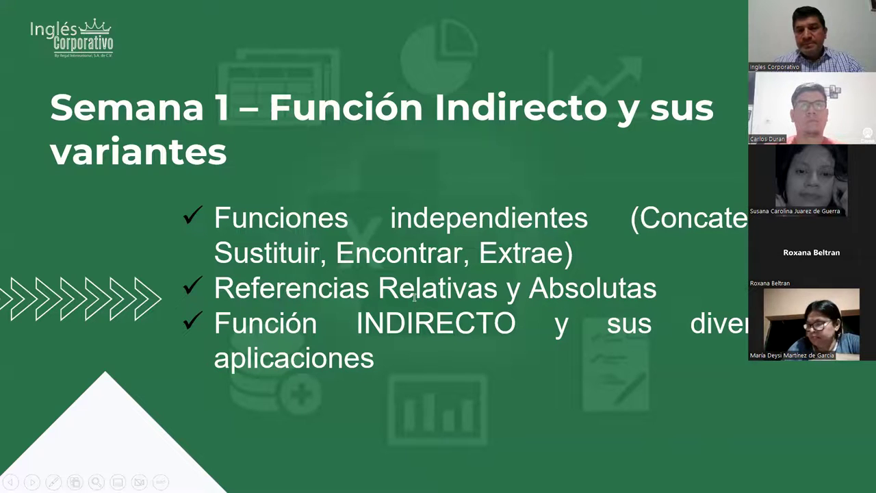
{"action": "key", "text": "Escape"}
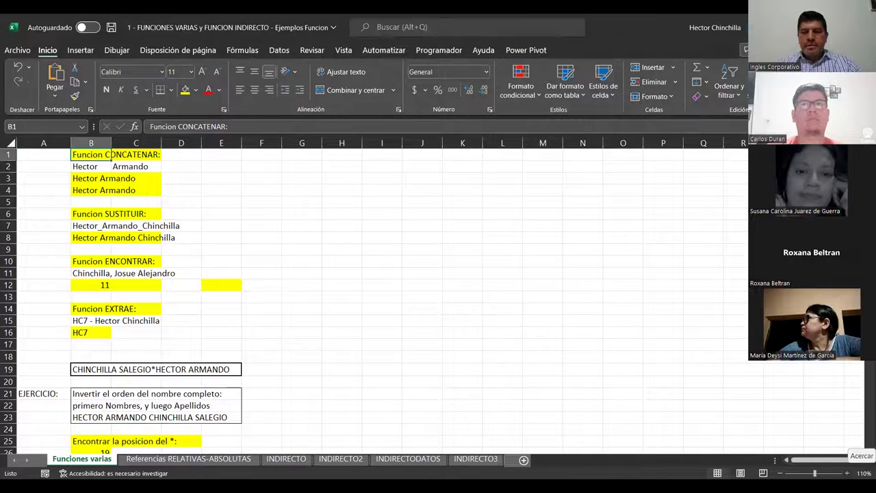
{"action": "left_click", "coordinate": [847, 473]}
{"action": "left_click", "coordinate": [237, 251]}
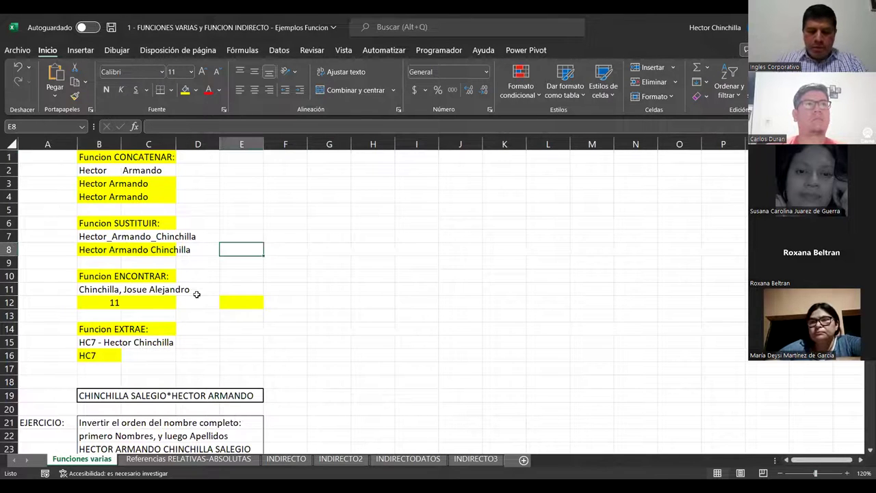
{"action": "key", "text": "Left"}
{"action": "key", "text": "Up"}
{"action": "key", "text": "Up"}
{"action": "key", "text": "Up"}
{"action": "key", "text": "Up"}
{"action": "key", "text": "Up"}
{"action": "key", "text": "Up"}
{"action": "key", "text": "Up"}
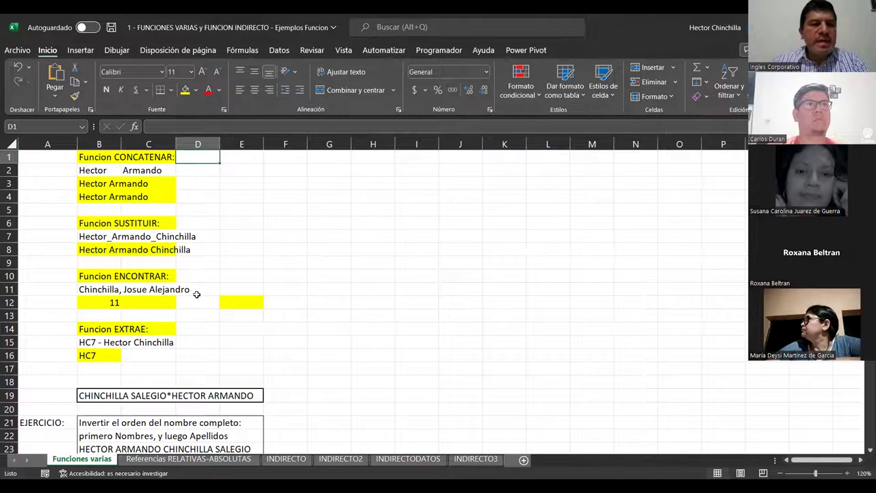
{"action": "key", "text": "Left"}
{"action": "key", "text": "Left"}
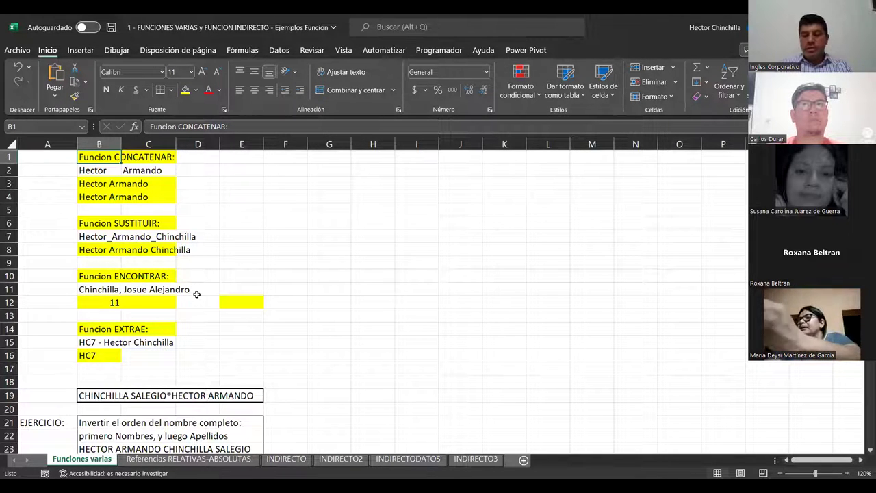
{"action": "key", "text": "Down"}
{"action": "key", "text": "Up"}
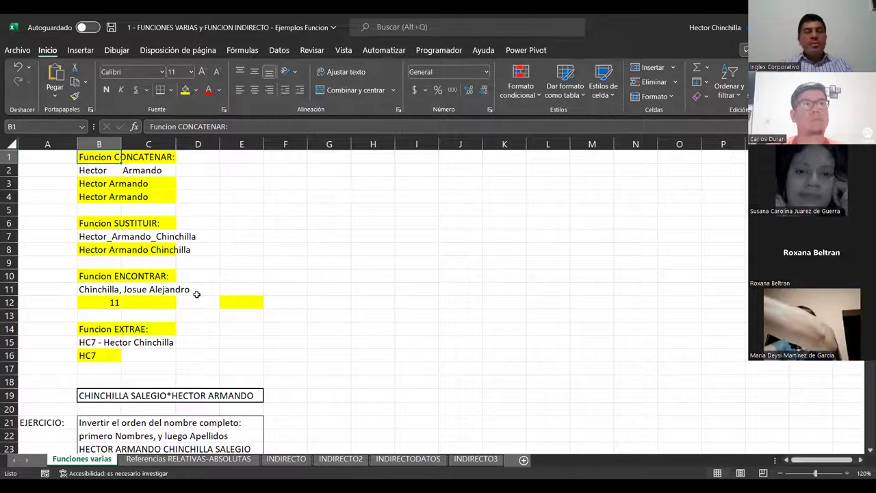
{"action": "key", "text": "Down"}
{"action": "key", "text": "Up"}
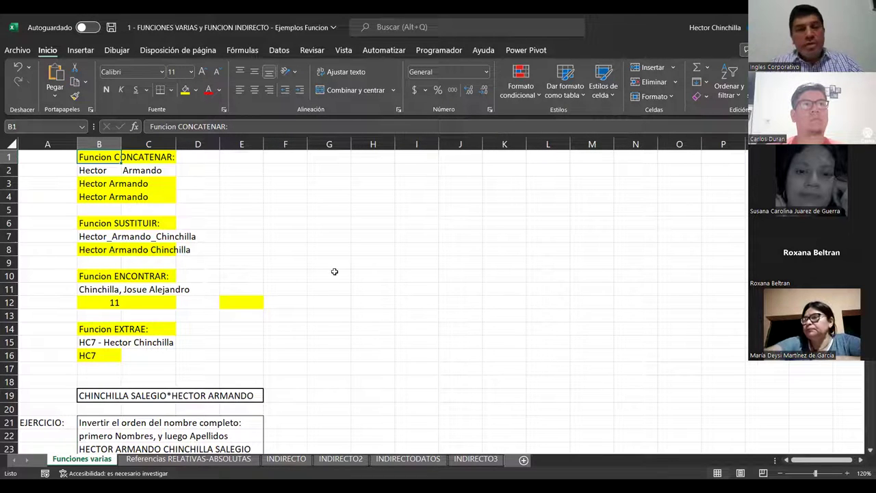
{"action": "left_click", "coordinate": [192, 159]}
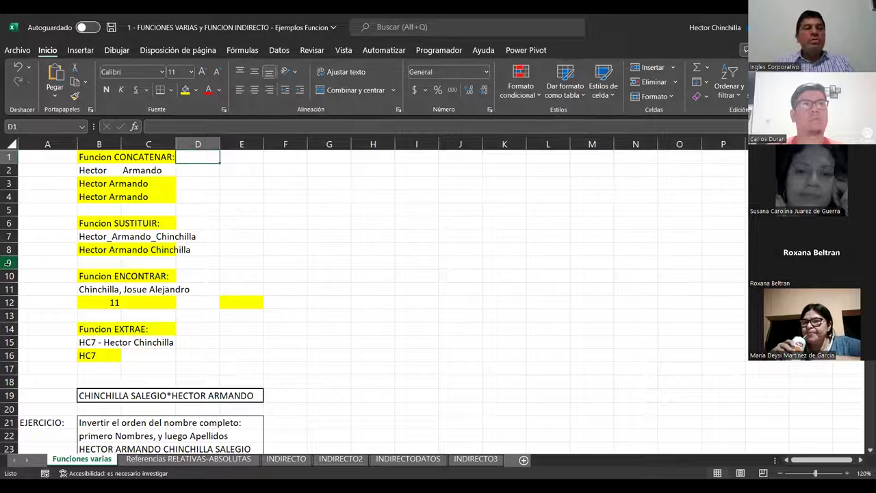
{"action": "key", "text": "ctrl+Home"}
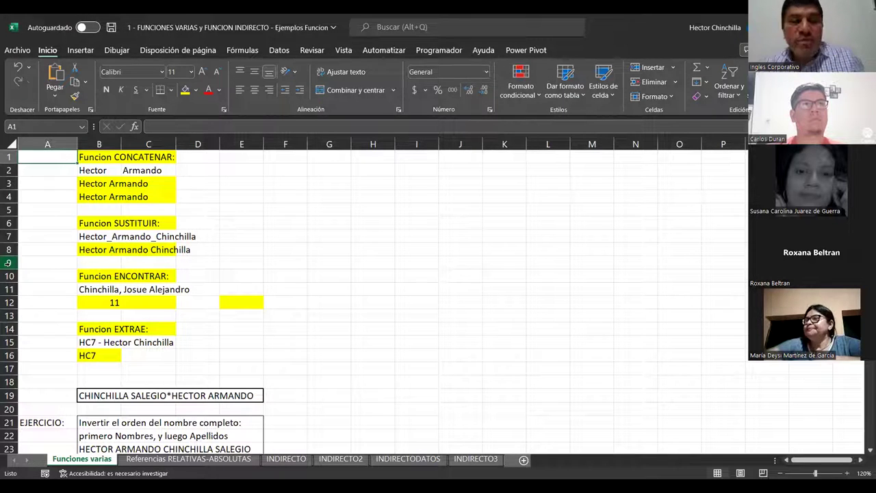
{"action": "key", "text": "Right"}
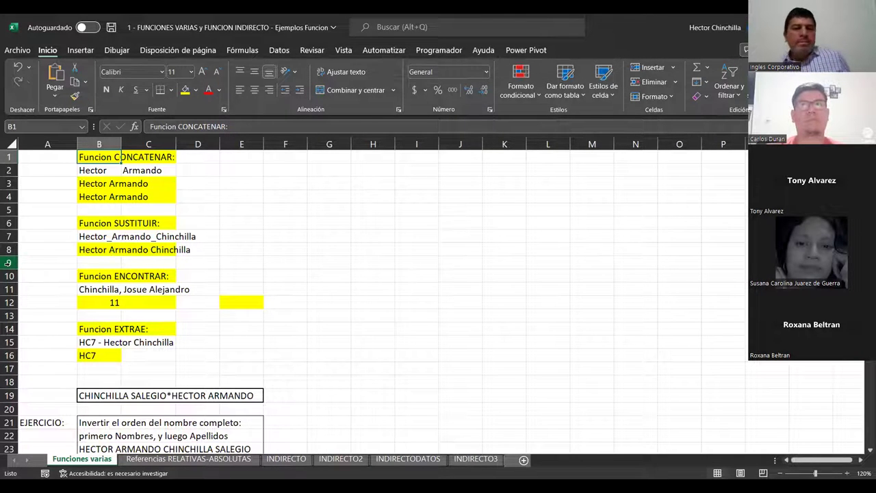
{"action": "key", "text": "Down"}
{"action": "key", "text": "Up"}
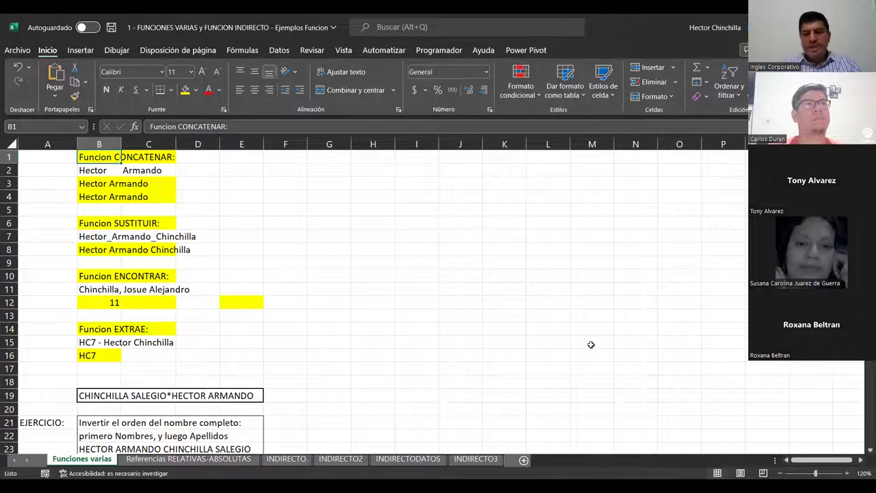
Step: Zoom the Funciones varias sheet to 140% and bring the selection back to B1
{"action": "left_click", "coordinate": [847, 473]}
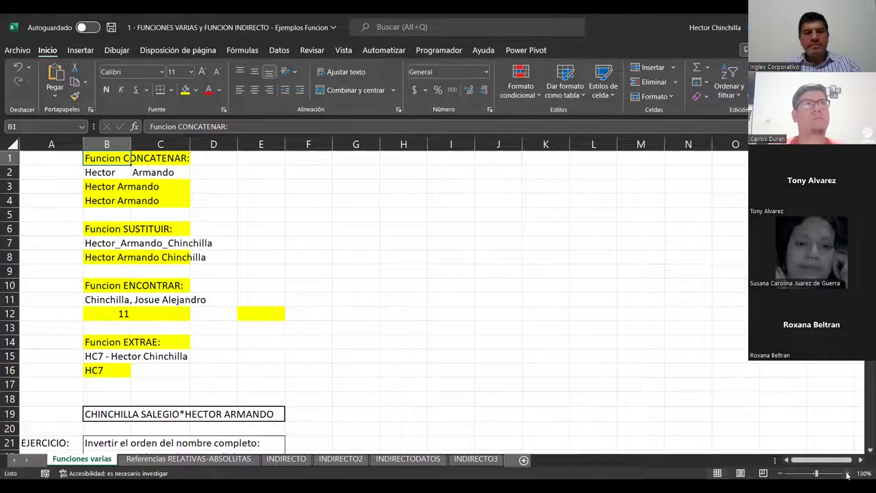
{"action": "left_click", "coordinate": [846, 474]}
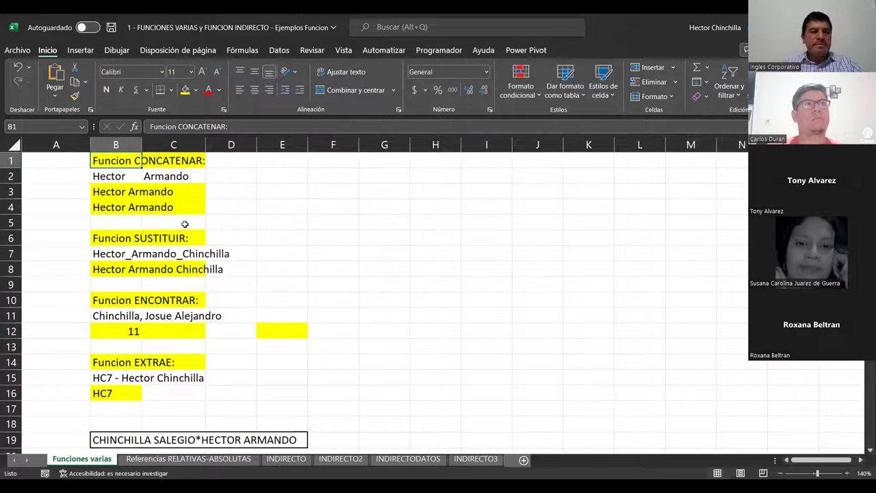
{"action": "left_click", "coordinate": [231, 162]}
{"action": "key", "text": "Down"}
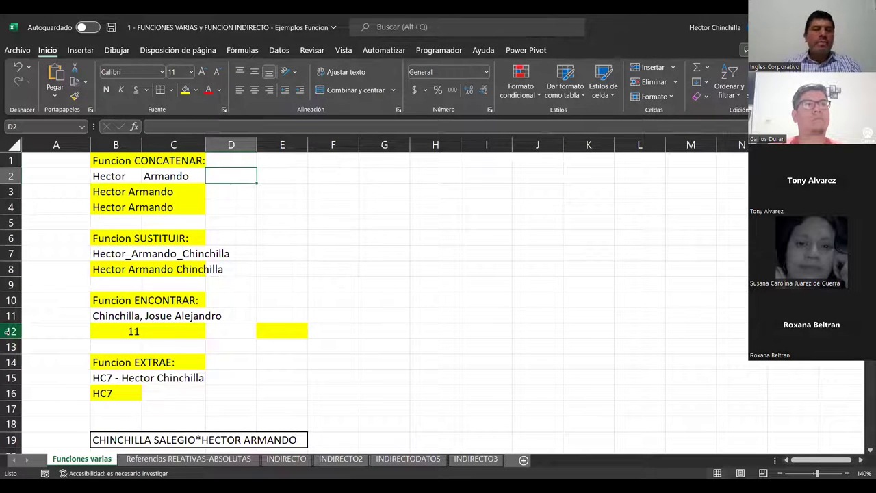
{"action": "key", "text": "Left"}
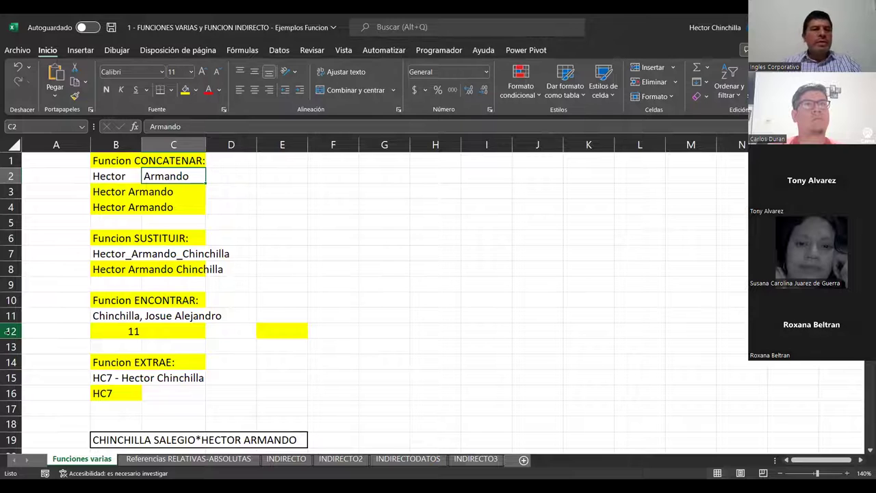
{"action": "key", "text": "Left"}
{"action": "key", "text": "Up"}
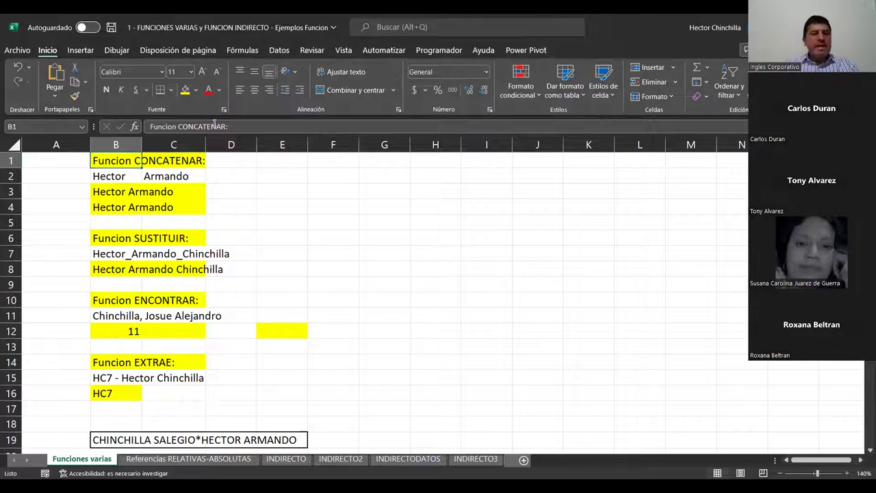
{"action": "key", "text": "F2"}
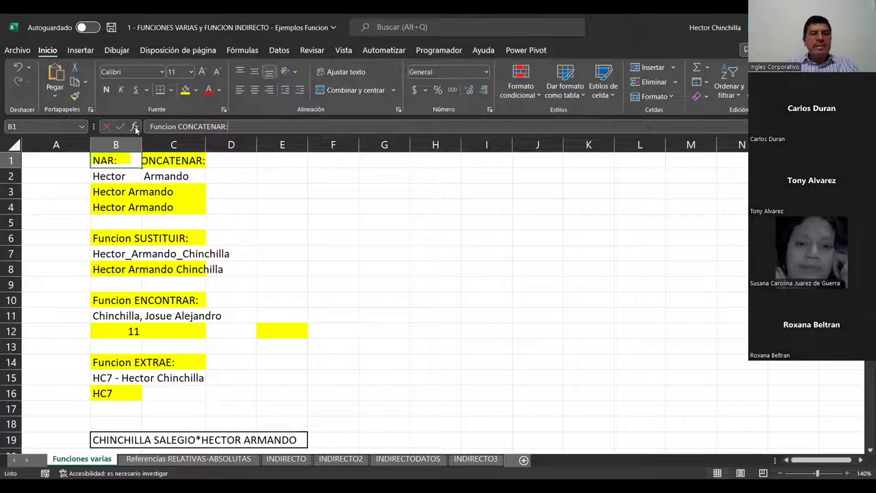
{"action": "left_click", "coordinate": [135, 126]}
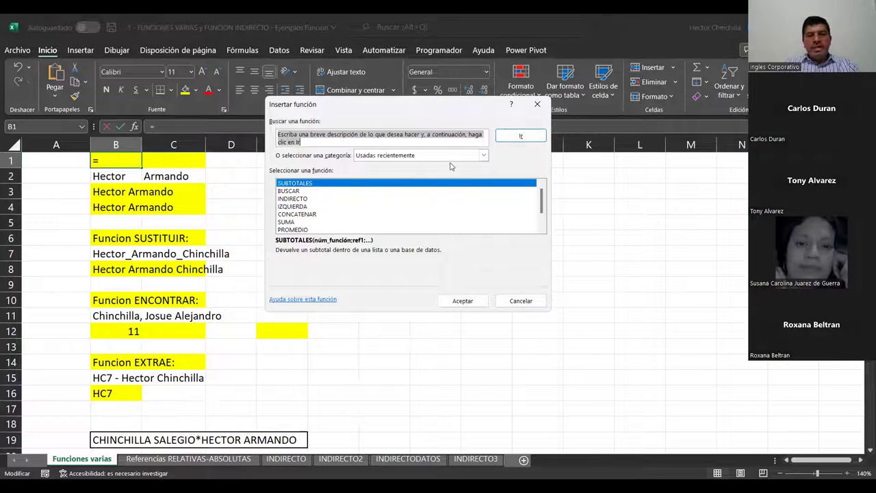
{"action": "left_click", "coordinate": [483, 156]}
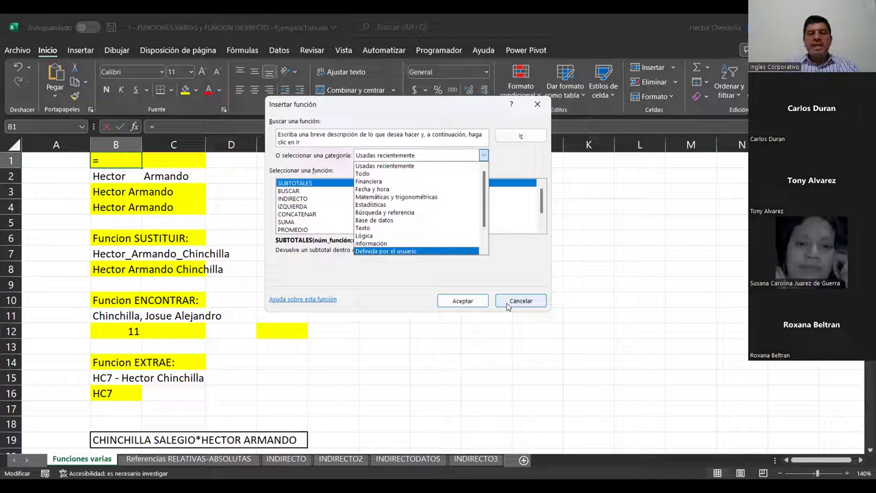
{"action": "key", "text": "Escape"}
{"action": "key", "text": "Escape"}
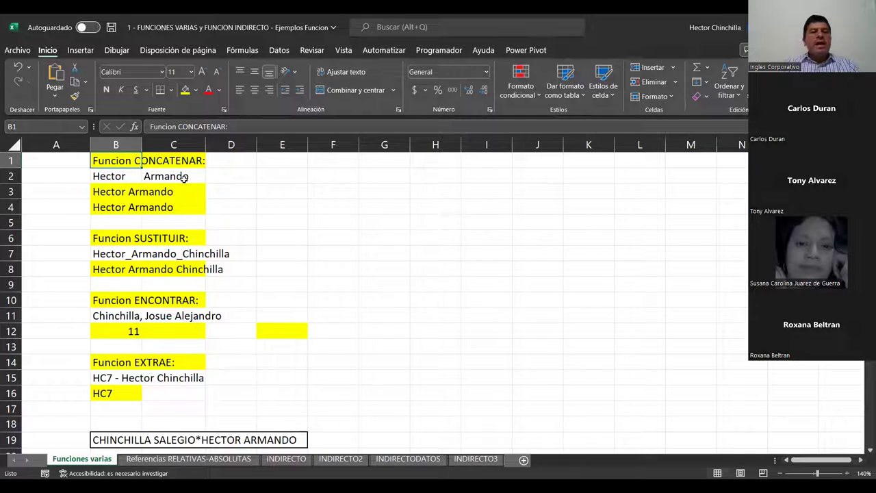
{"action": "key", "text": "Down"}
{"action": "key", "text": "Right"}
{"action": "key", "text": "Left"}
{"action": "key", "text": "Up"}
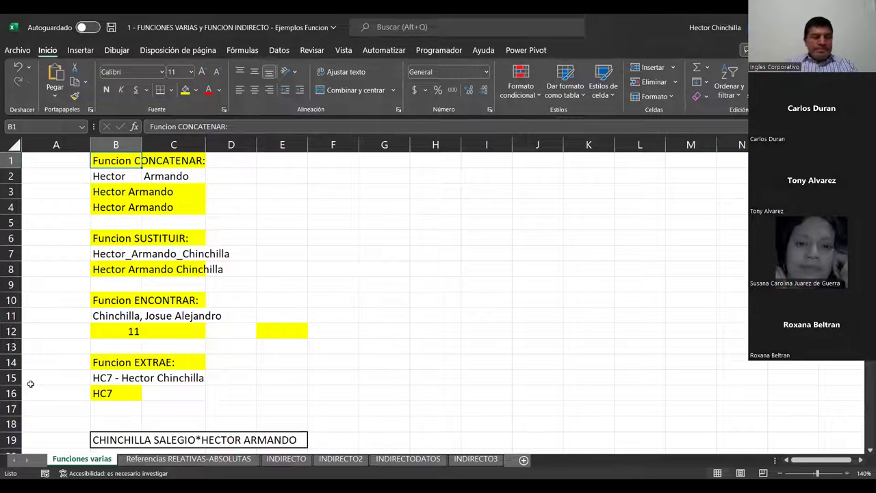
{"action": "key", "text": "Down"}
{"action": "key", "text": "Up"}
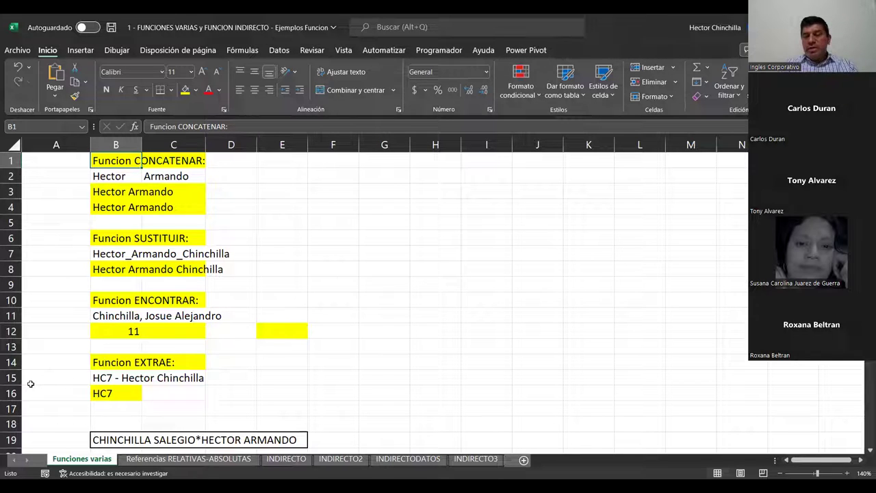
{"action": "key", "text": "Down"}
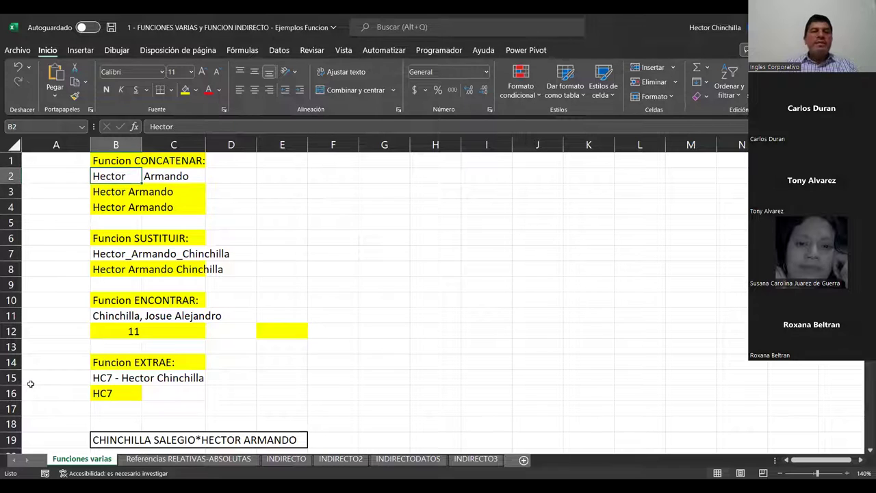
{"action": "key", "text": "Up"}
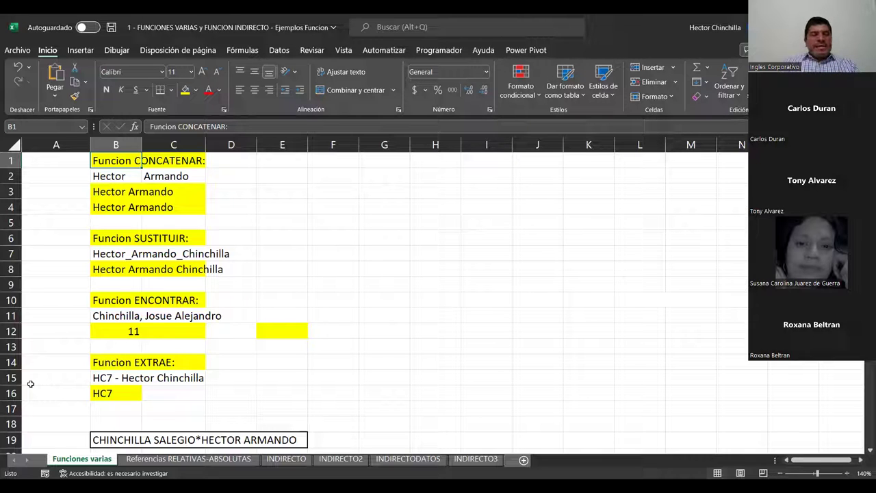
{"action": "key", "text": "Right"}
{"action": "key", "text": "Right"}
{"action": "key", "text": "Left"}
{"action": "key", "text": "Left"}
{"action": "key", "text": "Right"}
{"action": "key", "text": "Right"}
{"action": "key", "text": "Left"}
{"action": "key", "text": "Left"}
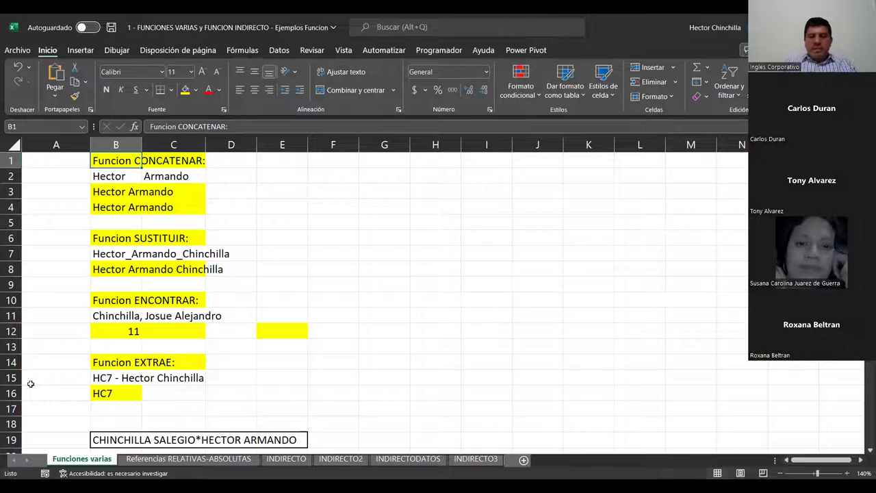
{"action": "key", "text": "Down"}
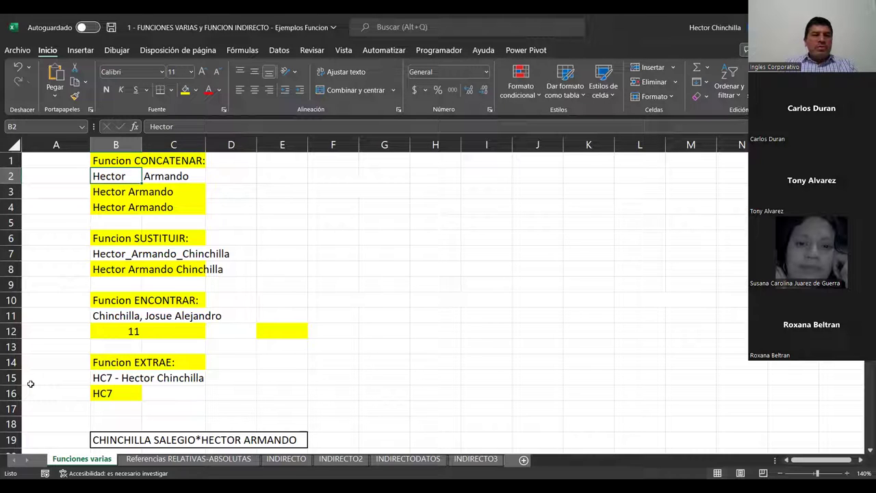
{"action": "key", "text": "Right"}
{"action": "key", "text": "Left"}
{"action": "key", "text": "Right"}
{"action": "key", "text": "Left"}
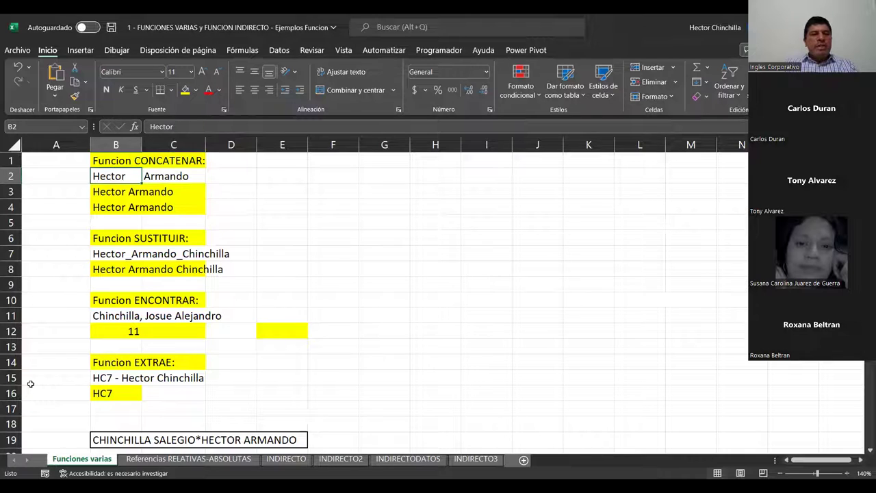
{"action": "key", "text": "Right"}
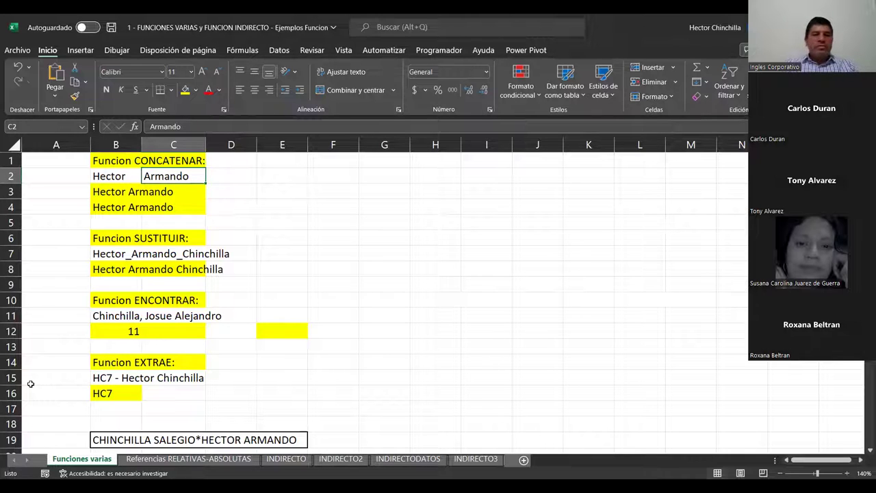
{"action": "key", "text": "Left"}
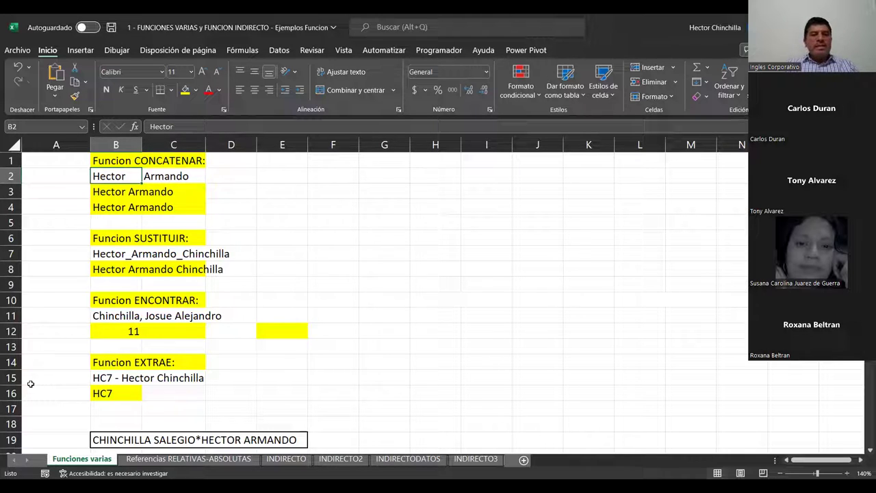
{"action": "key", "text": "Down"}
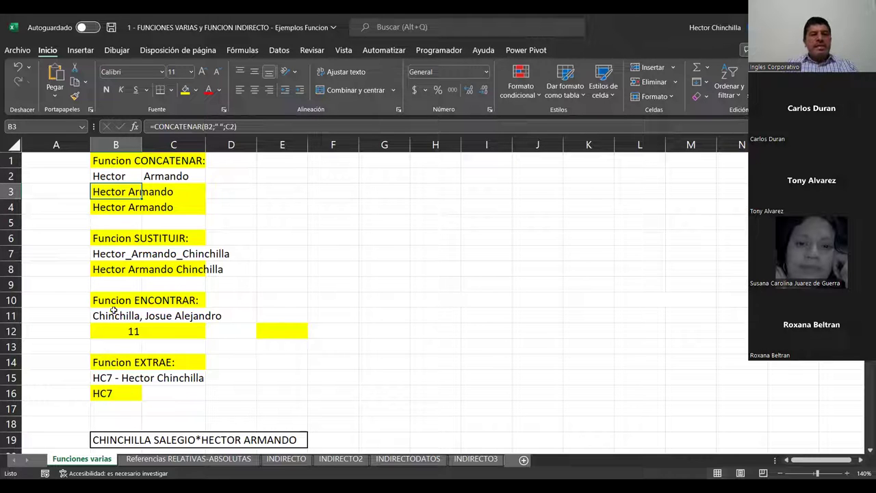
{"action": "key", "text": "F2"}
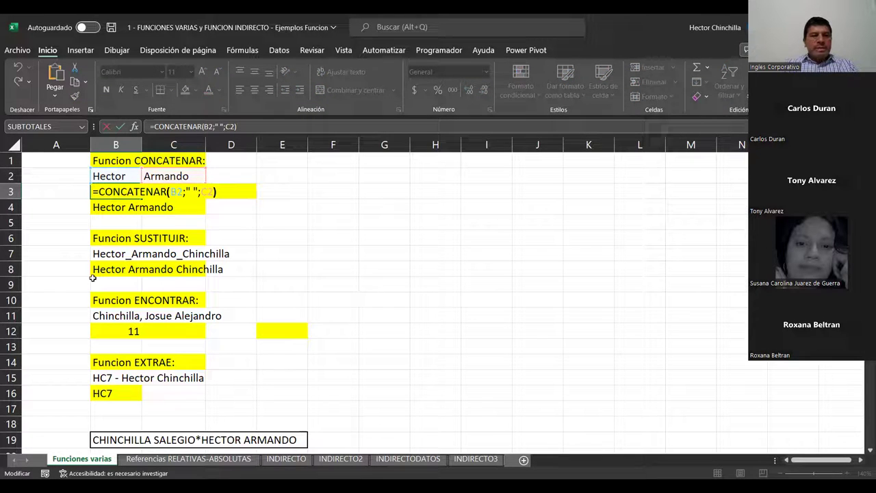
{"action": "key", "text": "Left"}
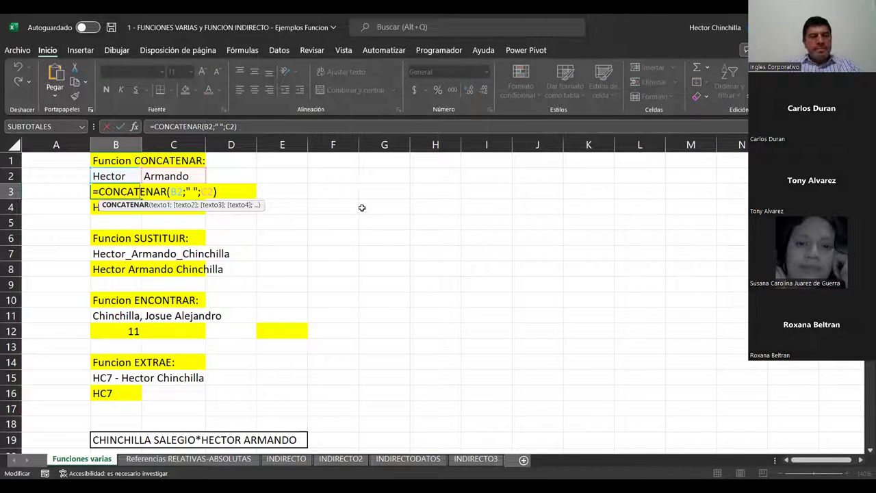
{"action": "left_click", "coordinate": [292, 190]}
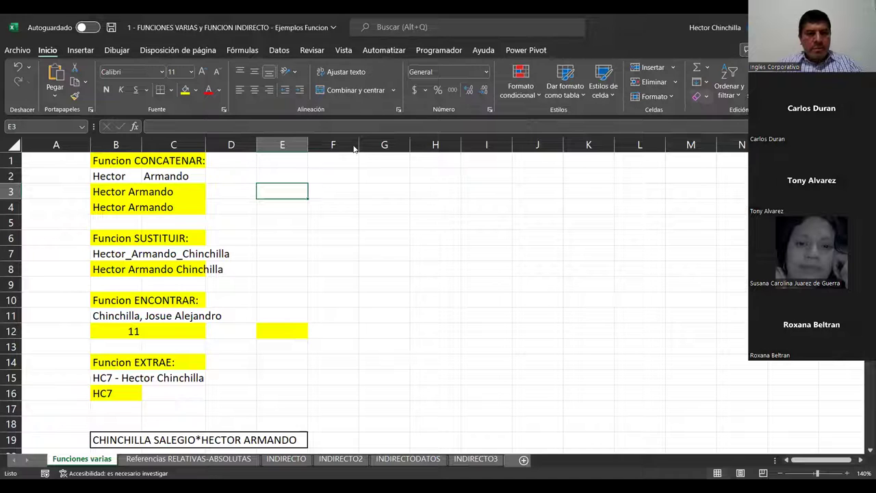
{"action": "left_click", "coordinate": [698, 100]}
Step: Replace B3's formula with =CONCATENAR(B2;C2), picking B2 and C2 in the function arguments dialog
{"action": "key", "text": "Escape"}
{"action": "key", "text": "Left"}
{"action": "key", "text": "Left"}
{"action": "key", "text": "Left"}
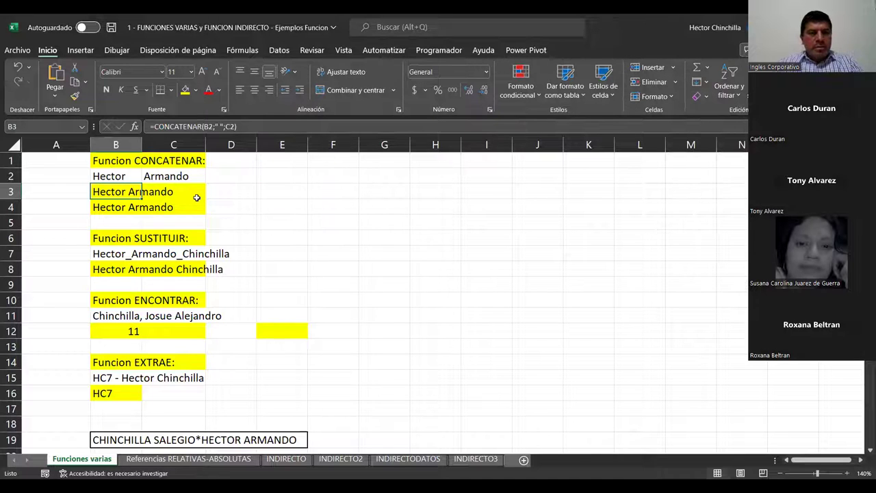
{"action": "key", "text": "Delete"}
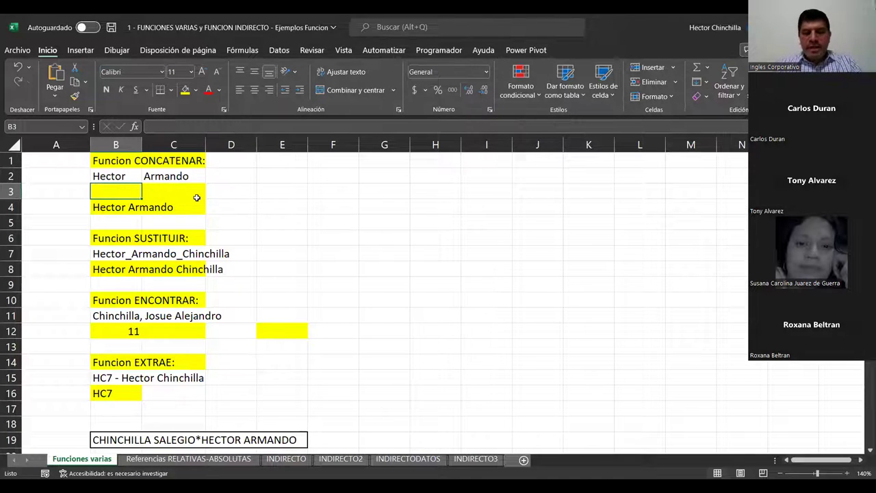
{"action": "type", "text": "="}
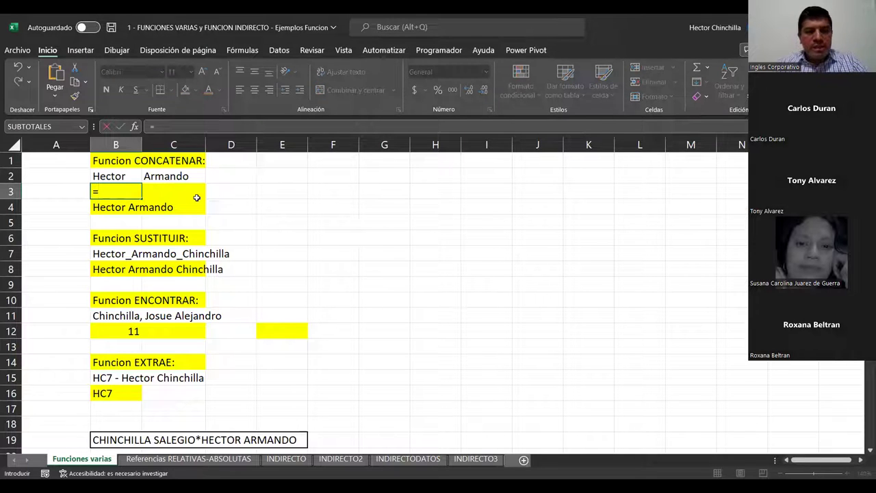
{"action": "type", "text": "C"}
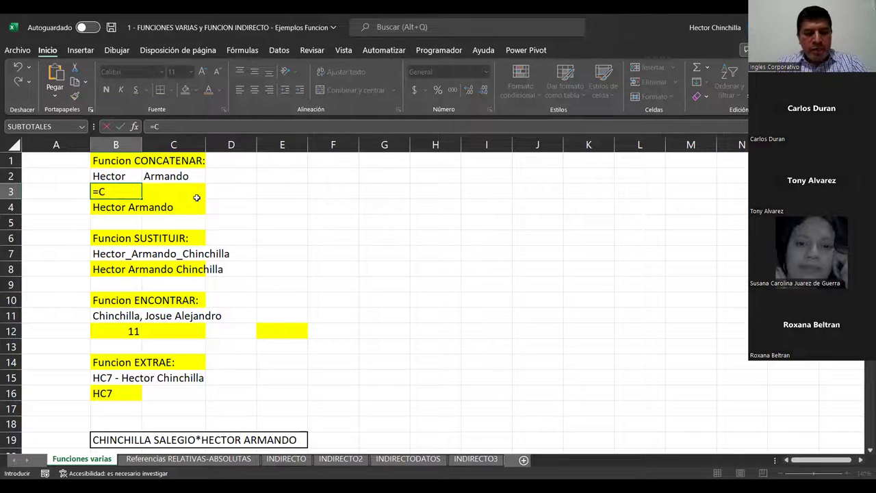
{"action": "type", "text": "ONCATENAR"}
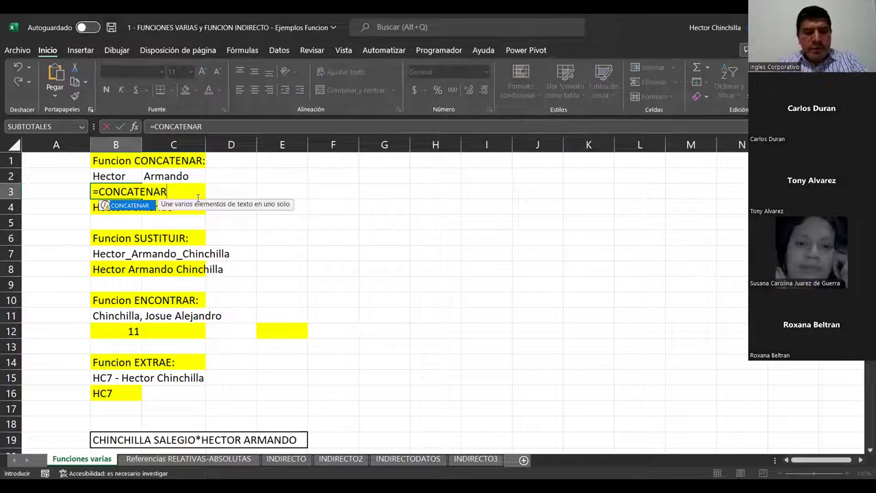
{"action": "type", "text": "("}
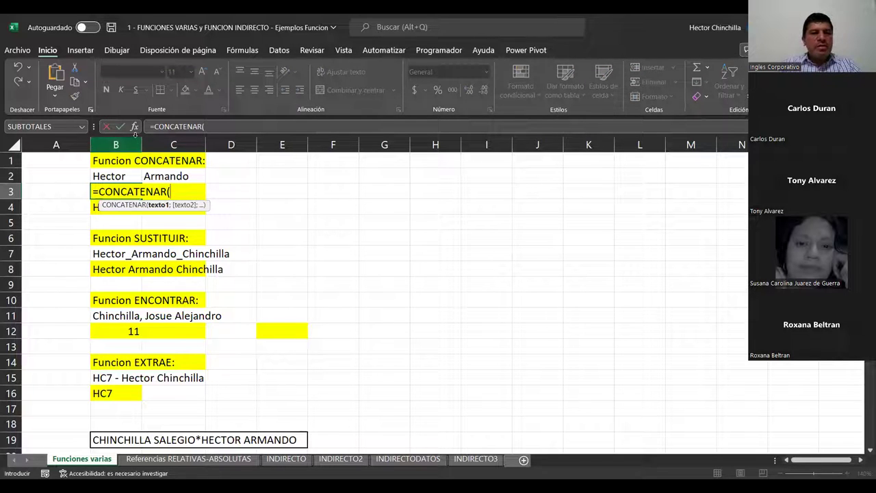
{"action": "left_click", "coordinate": [135, 128]}
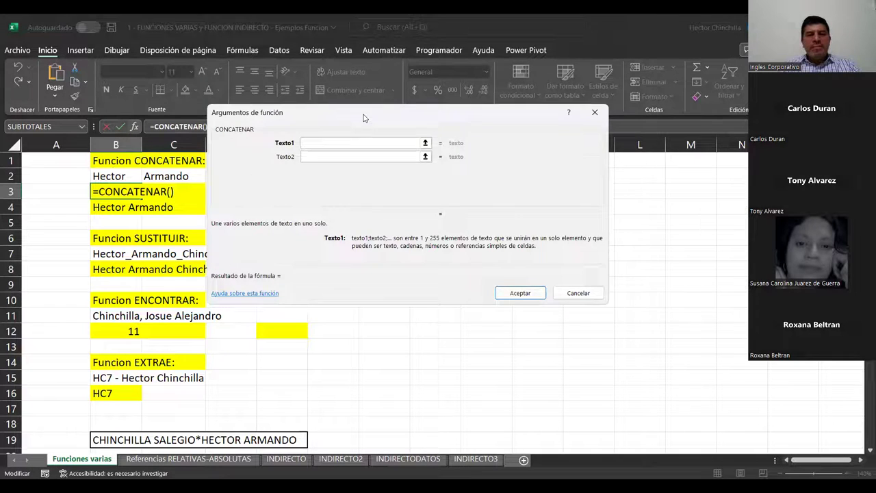
{"action": "left_click_drag", "start_coordinate": [363, 117], "coordinate": [458, 145]}
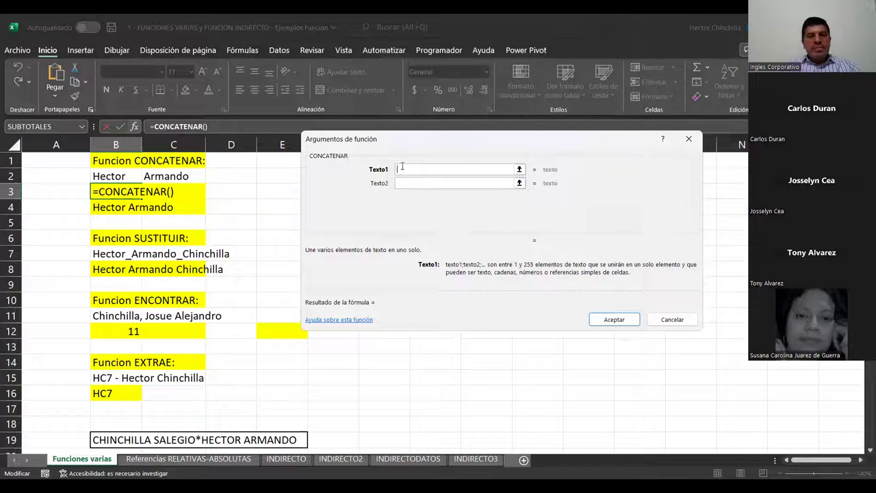
{"action": "left_click", "coordinate": [113, 178]}
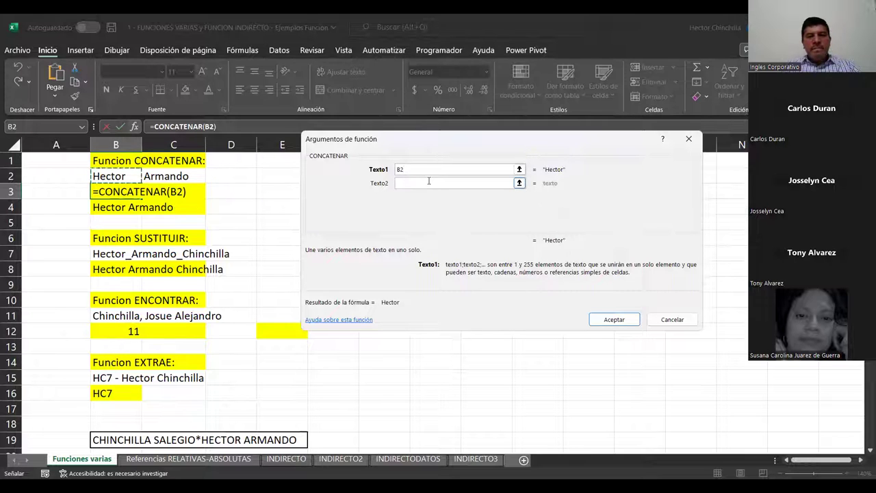
{"action": "left_click", "coordinate": [402, 183]}
{"action": "left_click", "coordinate": [402, 184]}
{"action": "left_click", "coordinate": [153, 176]}
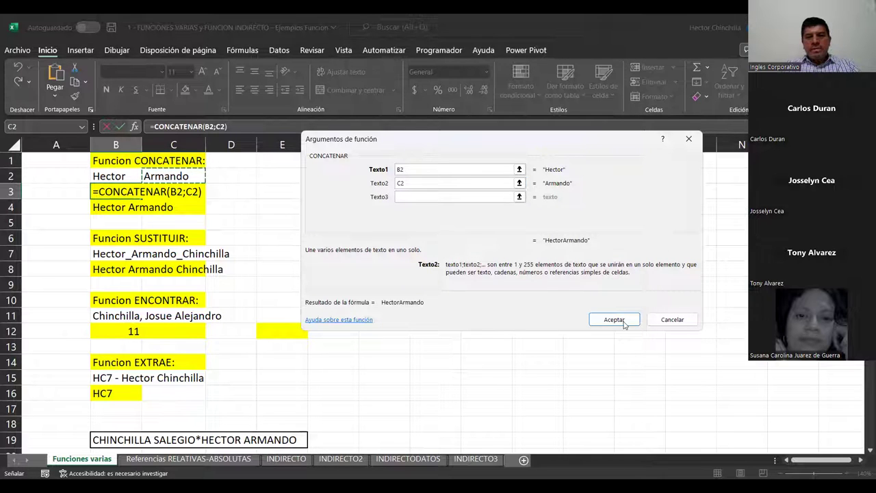
Step: Enter B3's formula and compare the row 2 names with the results in B3 and B4
{"action": "key", "text": "Return"}
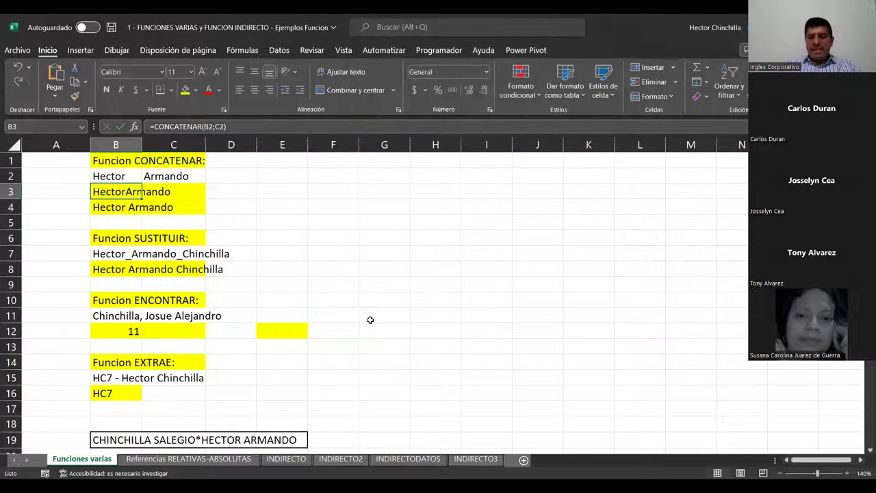
{"action": "key", "text": "Up"}
{"action": "key", "text": "Up"}
{"action": "key", "text": "Down"}
{"action": "key", "text": "Down"}
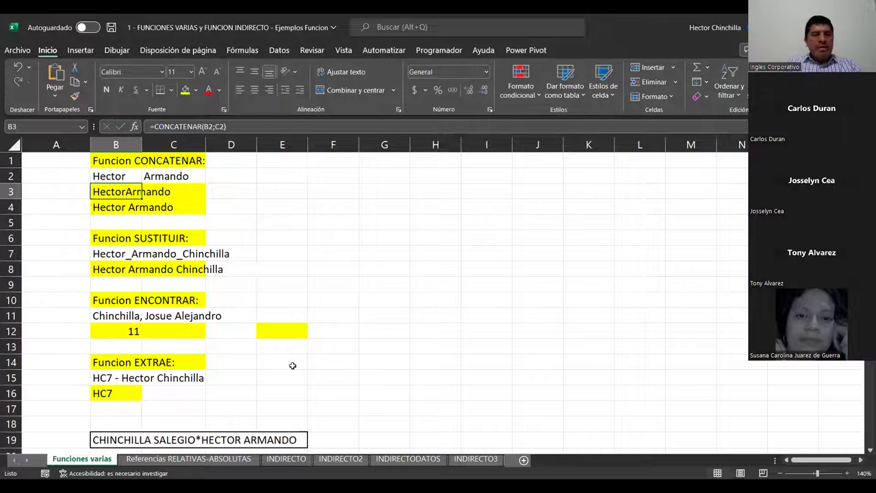
{"action": "key", "text": "Up"}
{"action": "key", "text": "Down"}
{"action": "key", "text": "Up"}
{"action": "key", "text": "Down"}
{"action": "key", "text": "Up"}
{"action": "key", "text": "Down"}
{"action": "key", "text": "Up"}
{"action": "key", "text": "Down"}
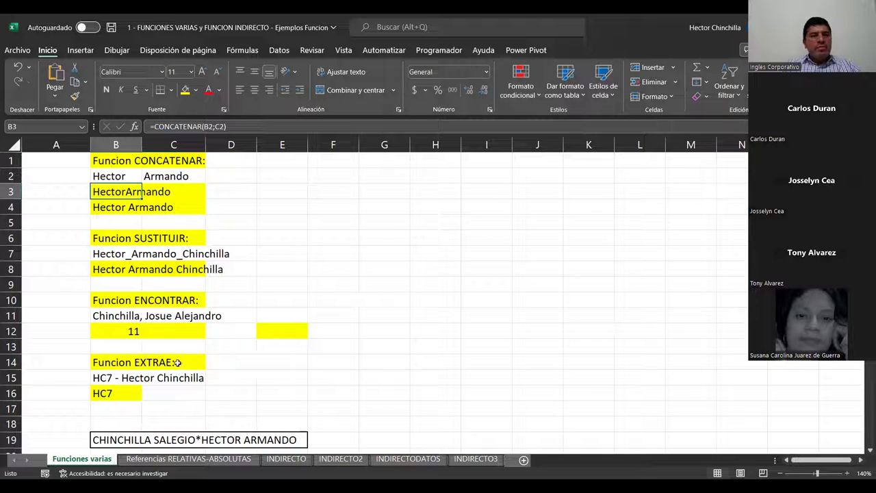
{"action": "key", "text": "Down"}
{"action": "key", "text": "Up"}
{"action": "key", "text": "Up"}
{"action": "key", "text": "Down"}
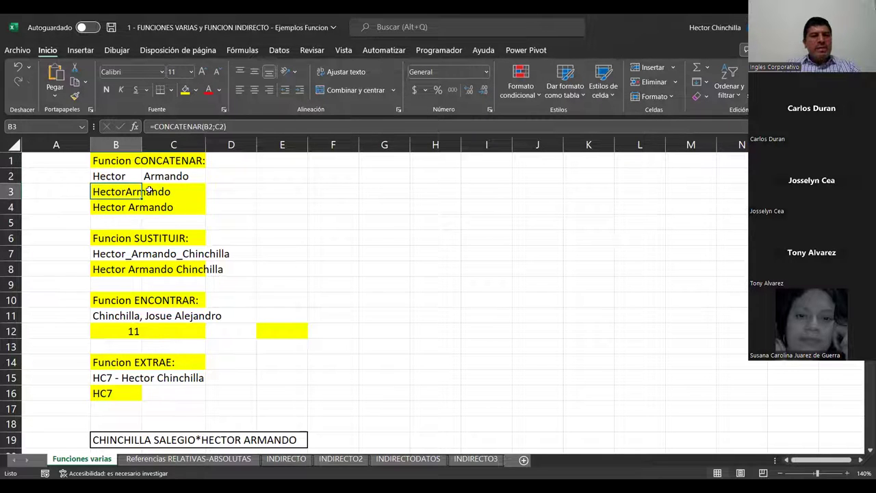
{"action": "key", "text": "F2"}
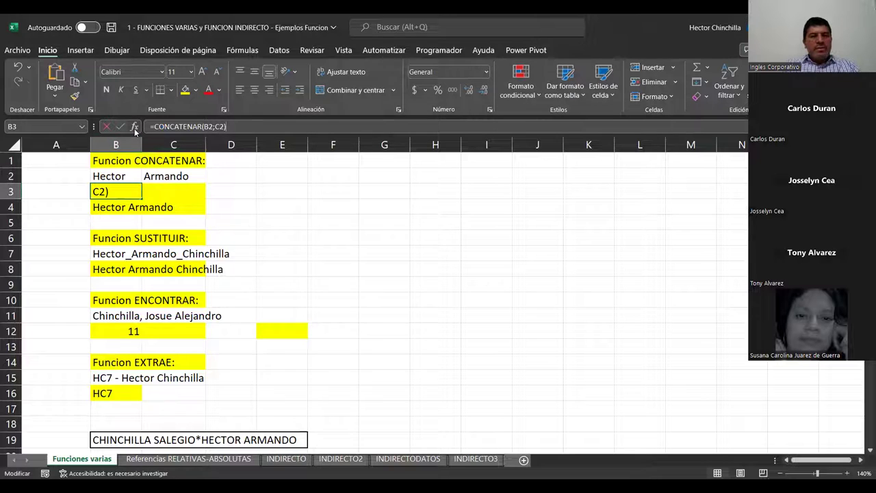
{"action": "left_click", "coordinate": [135, 127]}
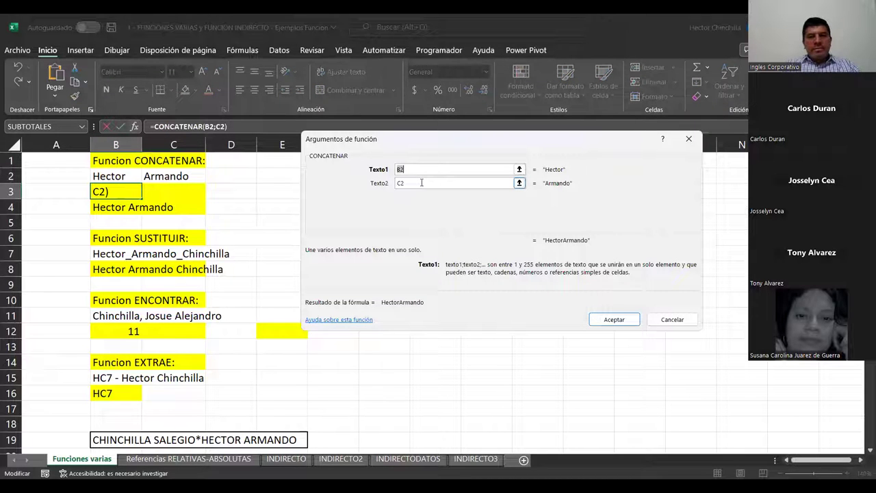
{"action": "left_click", "coordinate": [421, 183]}
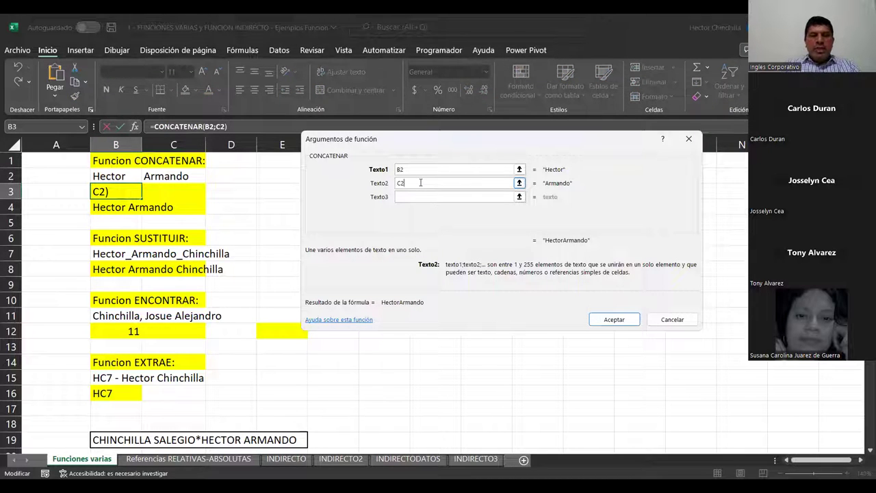
{"action": "key", "text": "BackSpace"}
{"action": "key", "text": "BackSpace"}
{"action": "type", "text": "\""}
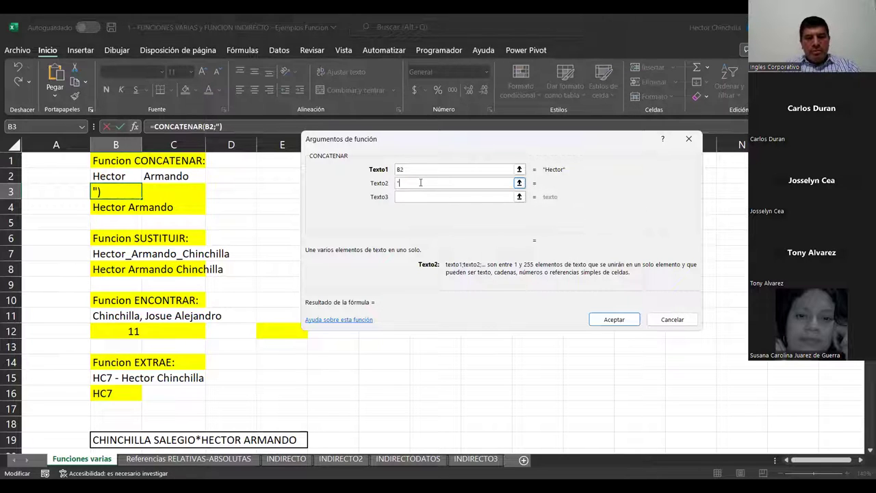
{"action": "type", "text": " \""}
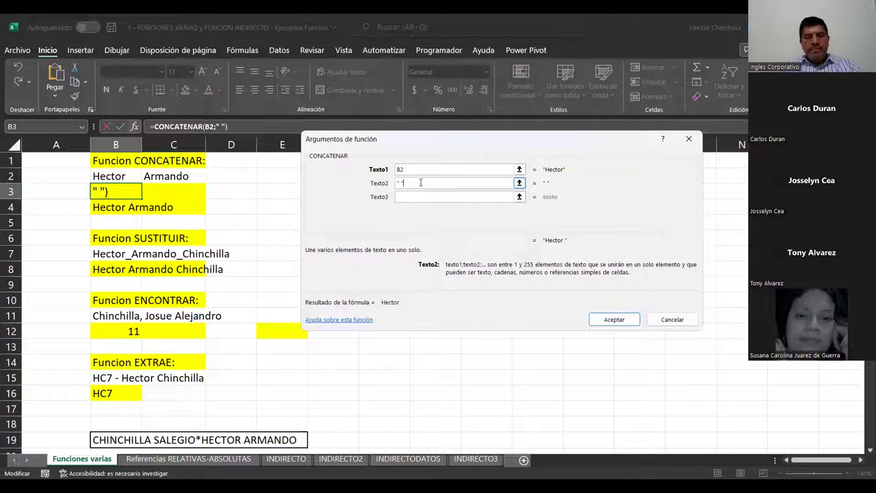
{"action": "left_click", "coordinate": [412, 198]}
{"action": "left_click", "coordinate": [412, 200]}
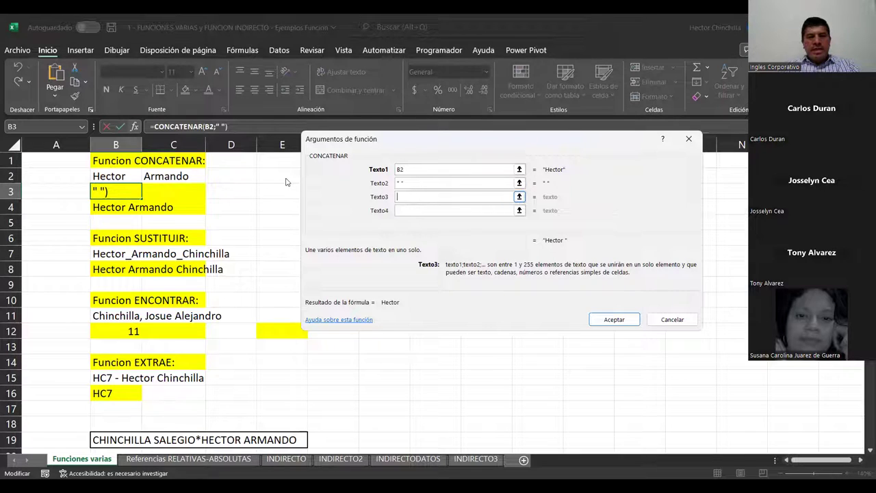
{"action": "left_click", "coordinate": [159, 178]}
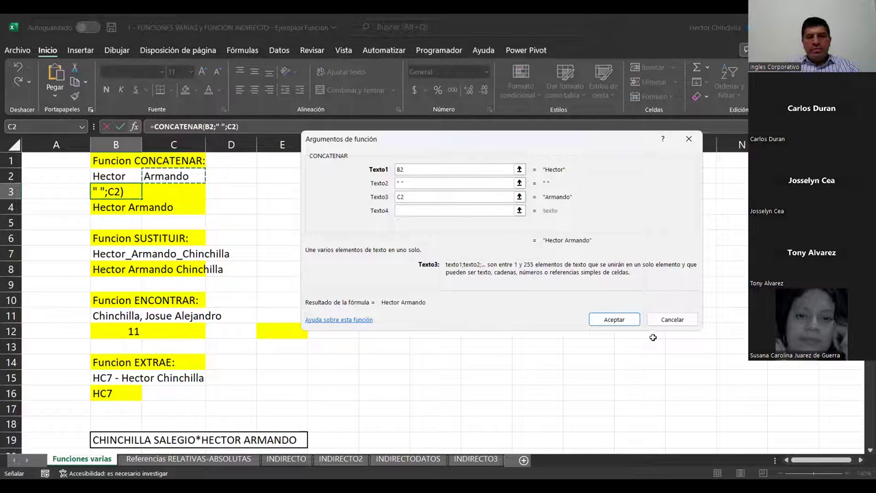
{"action": "left_click", "coordinate": [614, 319]}
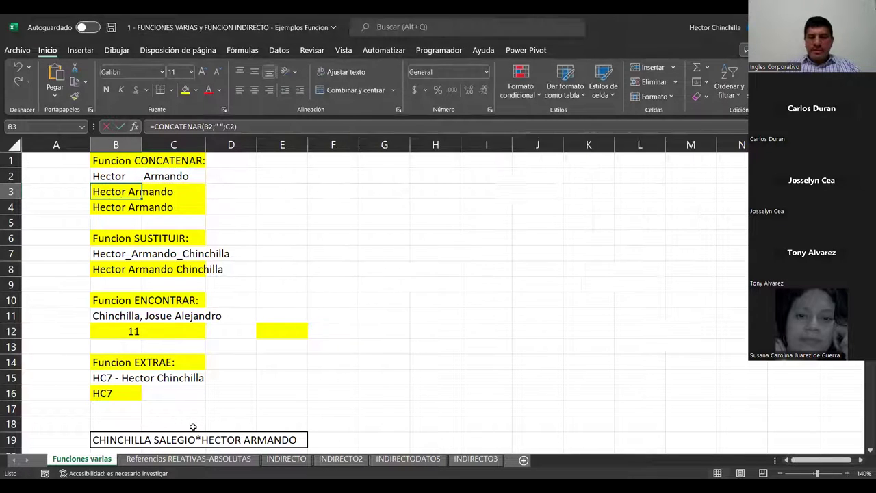
Step: Compare B3's CONCATENAR formula with B4's =B2&" "&C2, then clear B4
{"action": "key", "text": "Up"}
{"action": "key", "text": "Down"}
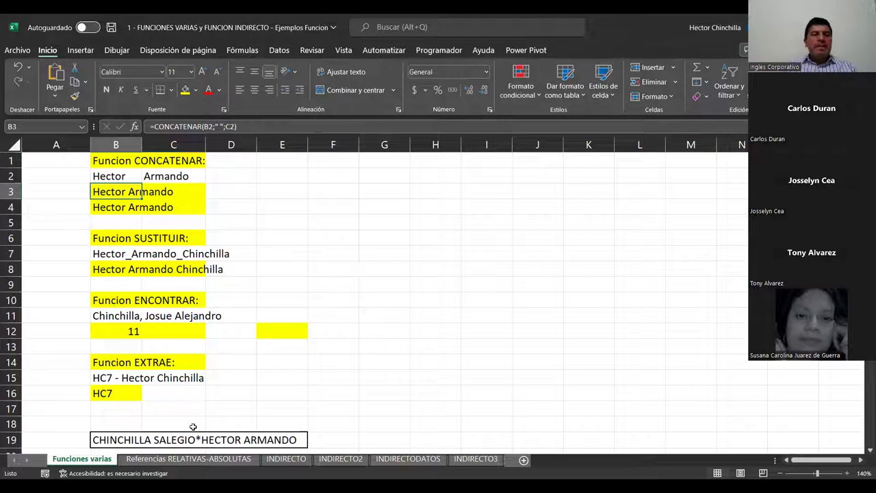
{"action": "key", "text": "Down"}
{"action": "key", "text": "Up"}
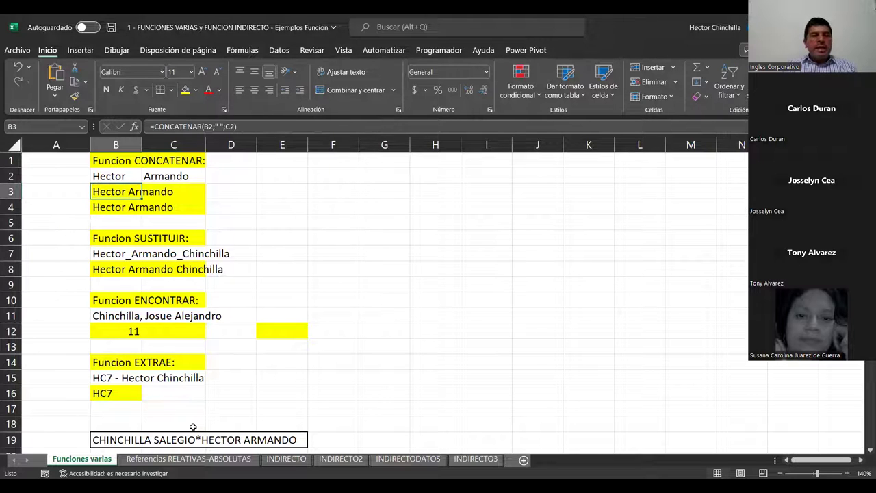
{"action": "key", "text": "Down"}
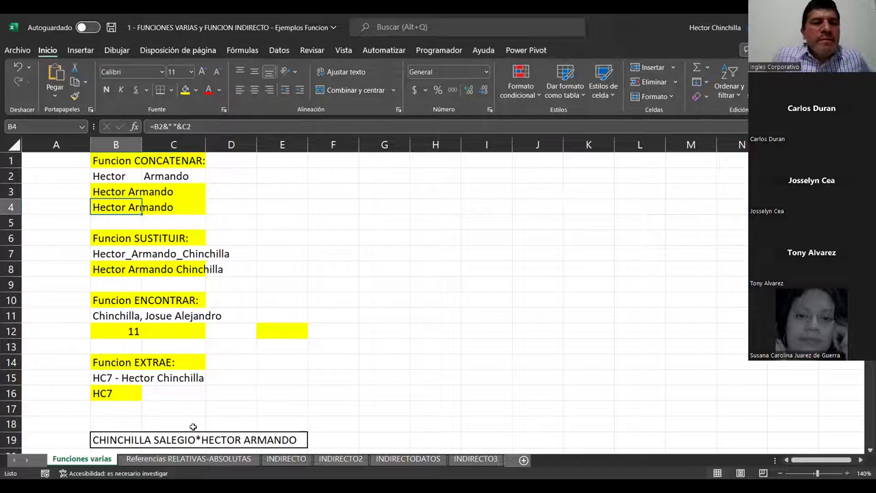
{"action": "key", "text": "Up"}
{"action": "key", "text": "Down"}
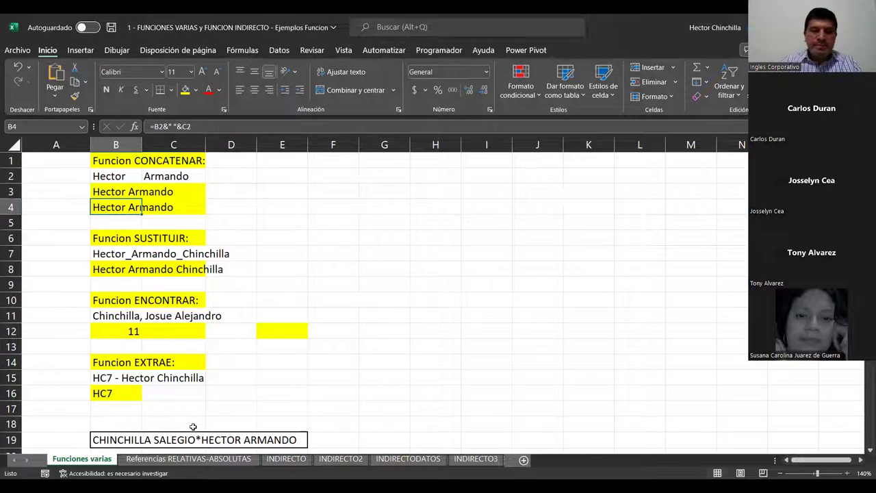
{"action": "key", "text": "Delete"}
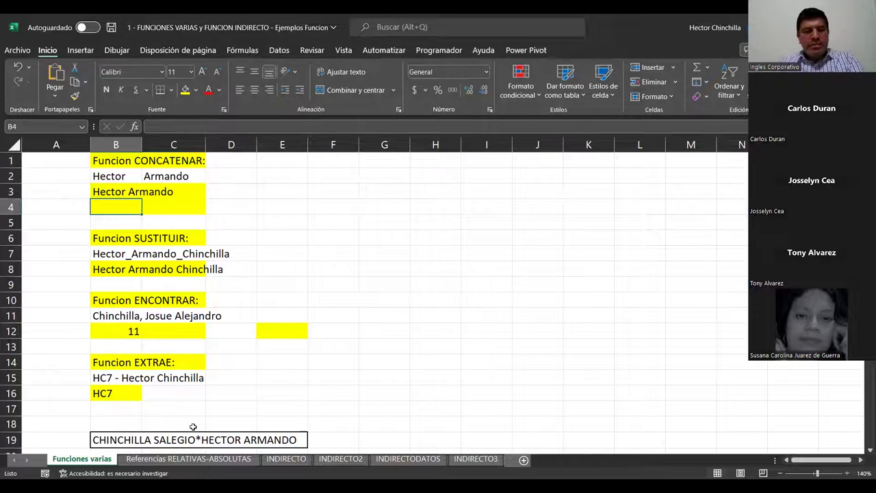
{"action": "type", "text": "="}
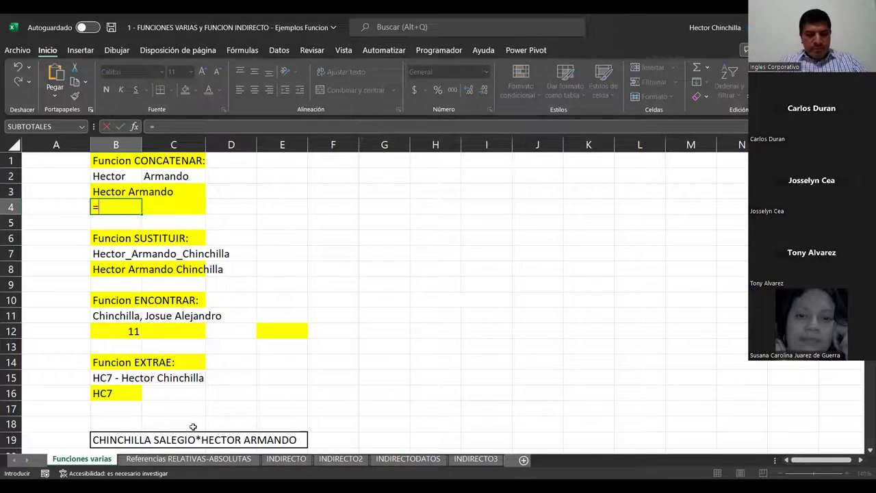
{"action": "left_click", "coordinate": [109, 175]}
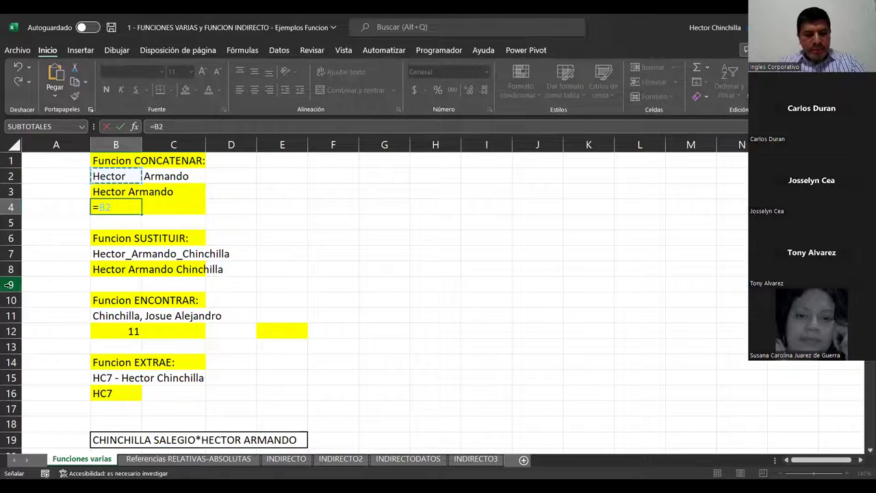
{"action": "type", "text": "&"}
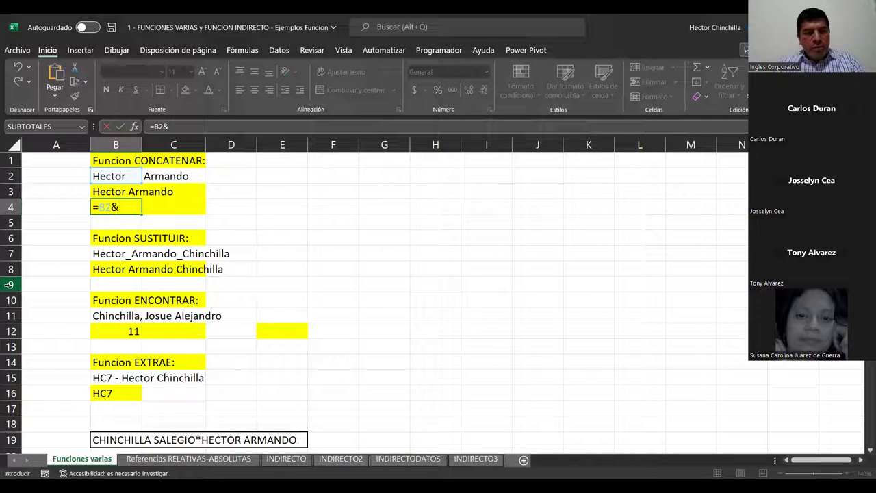
{"action": "type", "text": "\" \""}
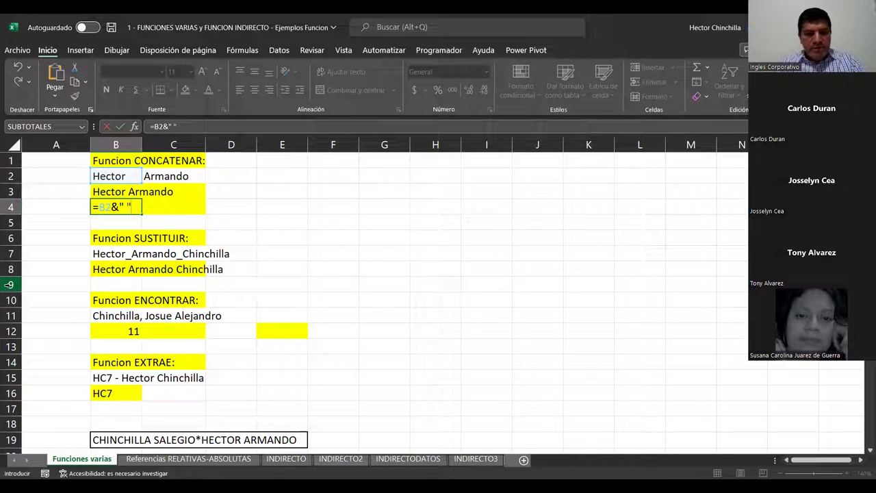
{"action": "type", "text": "&"}
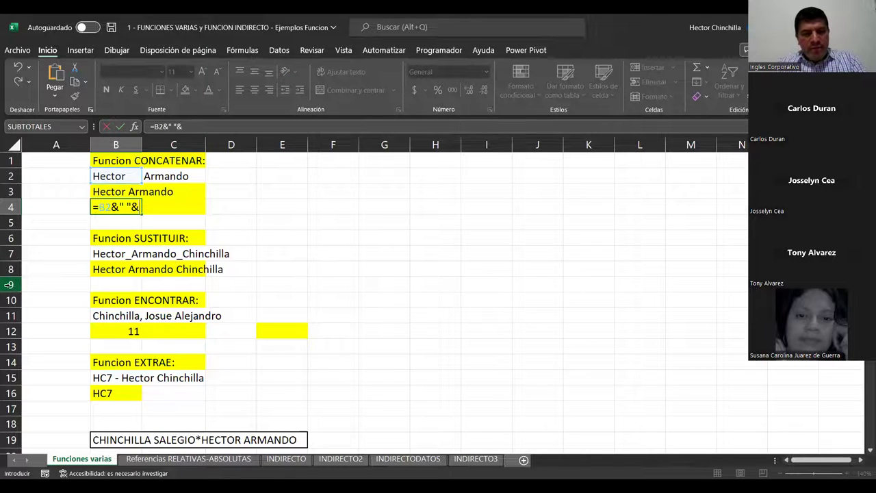
{"action": "left_click", "coordinate": [158, 176]}
{"action": "key", "text": "Return"}
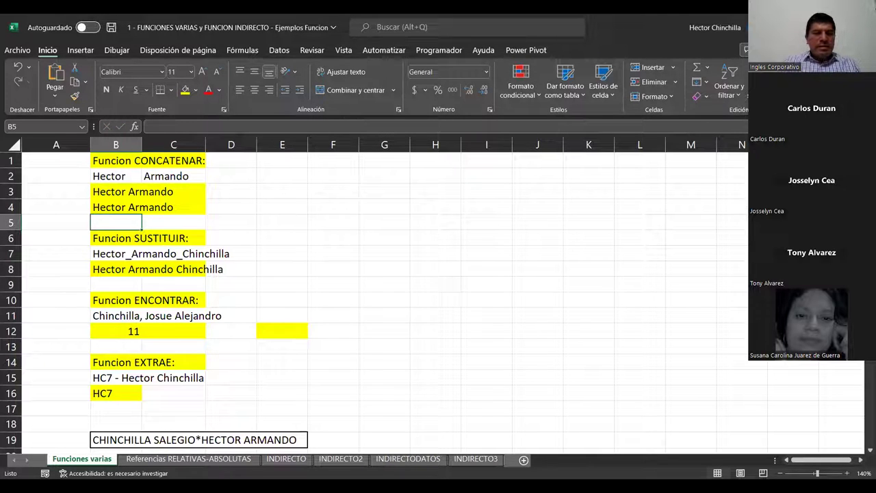
Step: Review the formulas from B3 down to B8's SUSTITUIR, then clear B8
{"action": "key", "text": "Up"}
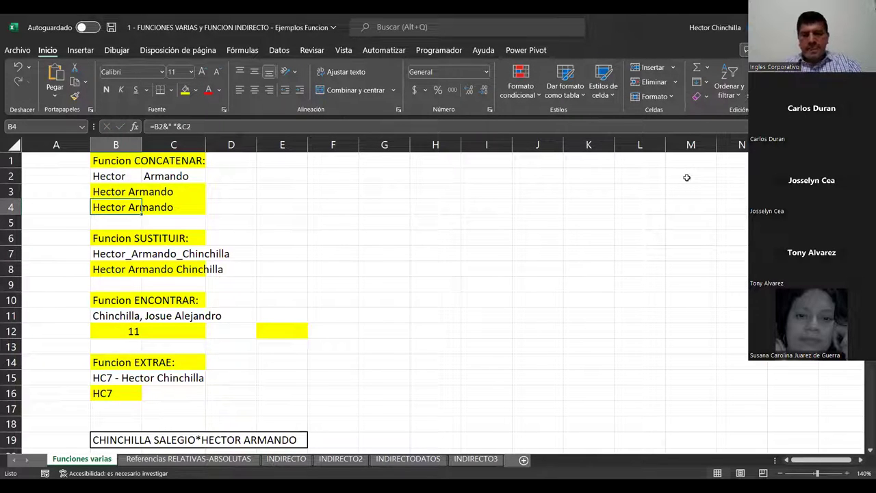
{"action": "key", "text": "Down"}
{"action": "key", "text": "Down"}
{"action": "key", "text": "Up"}
{"action": "key", "text": "Up"}
{"action": "key", "text": "Up"}
{"action": "key", "text": "Down"}
{"action": "key", "text": "Down"}
{"action": "key", "text": "Down"}
{"action": "key", "text": "Down"}
{"action": "key", "text": "Up"}
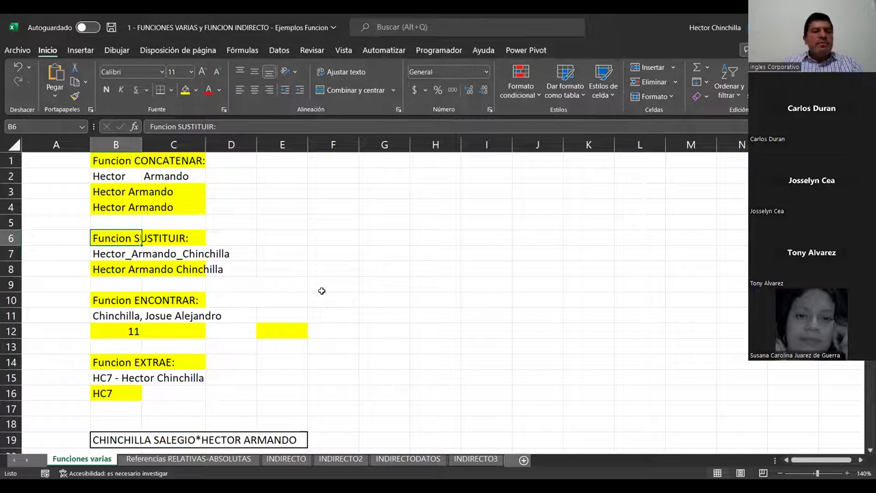
{"action": "key", "text": "Down"}
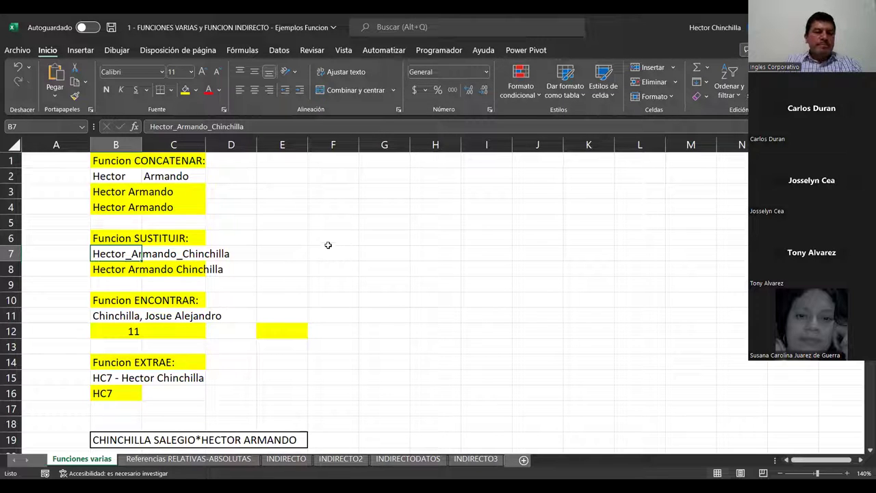
{"action": "key", "text": "Down"}
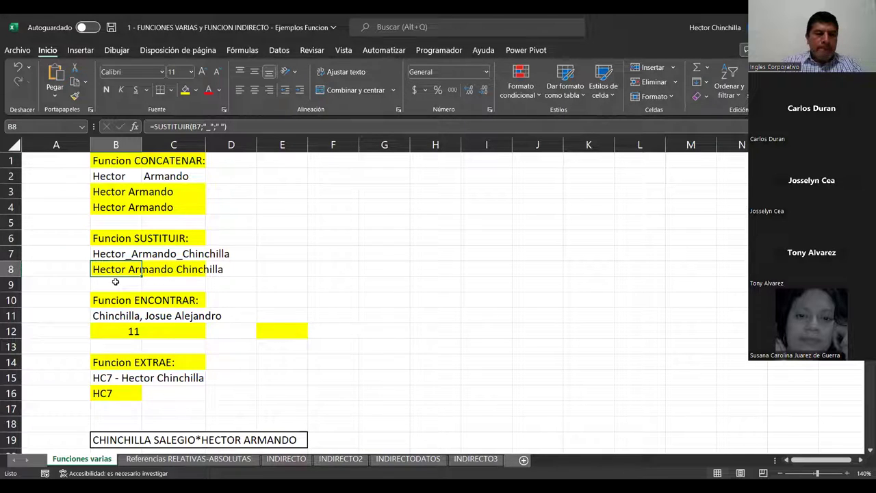
{"action": "key", "text": "Delete"}
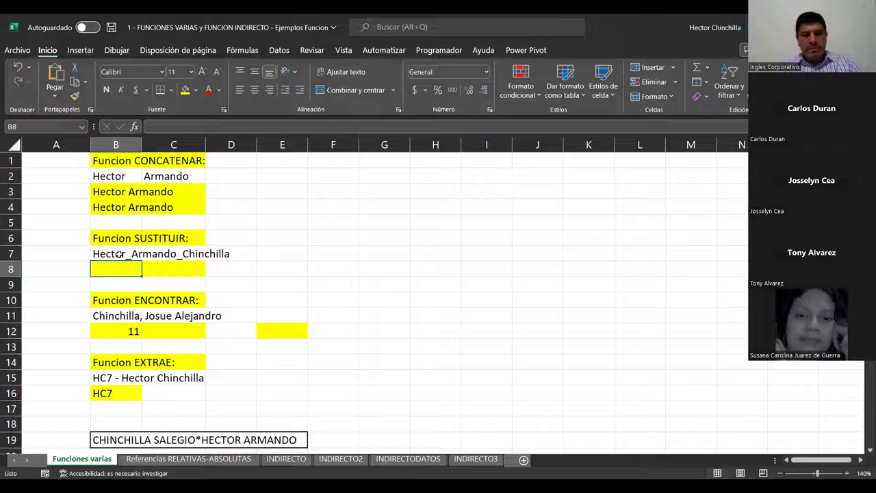
Step: Type =SUSTITU in B8 and bring up the Insertar función dialog
{"action": "type", "text": "="}
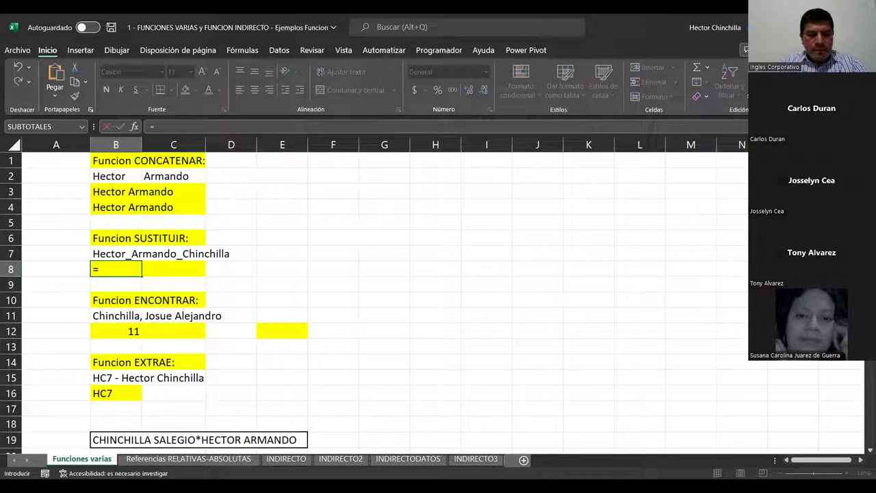
{"action": "type", "text": "SUSTITUIR"}
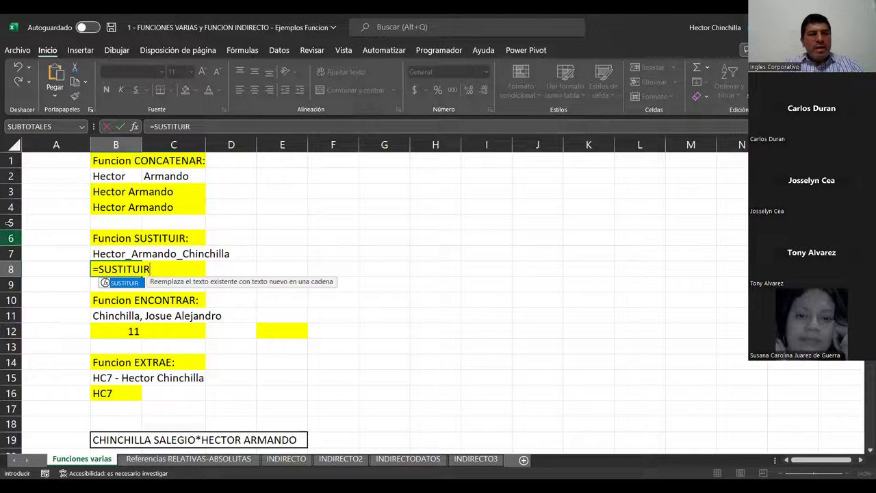
{"action": "left_click", "coordinate": [135, 127]}
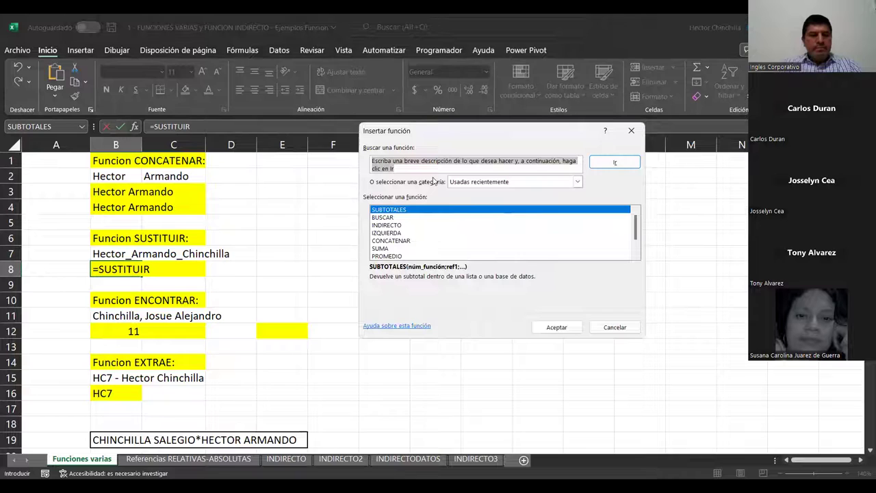
Step: Search for 'sustituir' and choose SUSTITUIR to start its argument dialog for B8
{"action": "left_click", "coordinate": [606, 328]}
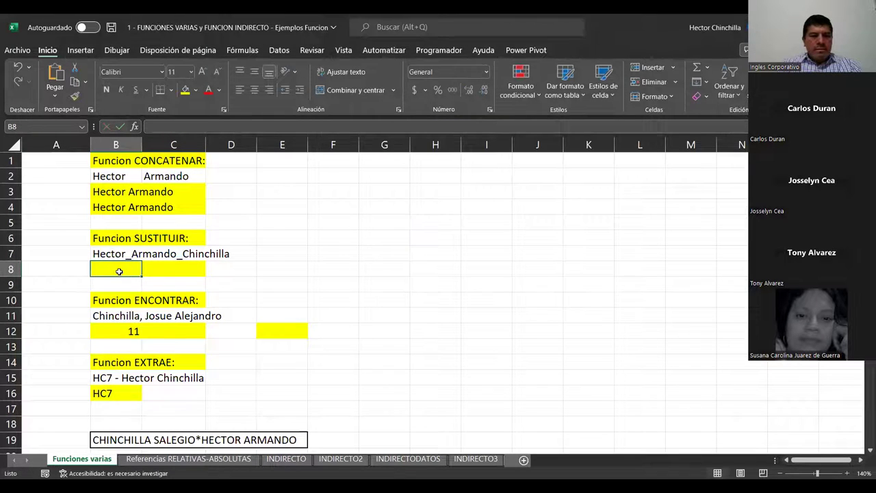
{"action": "left_click", "coordinate": [135, 128]}
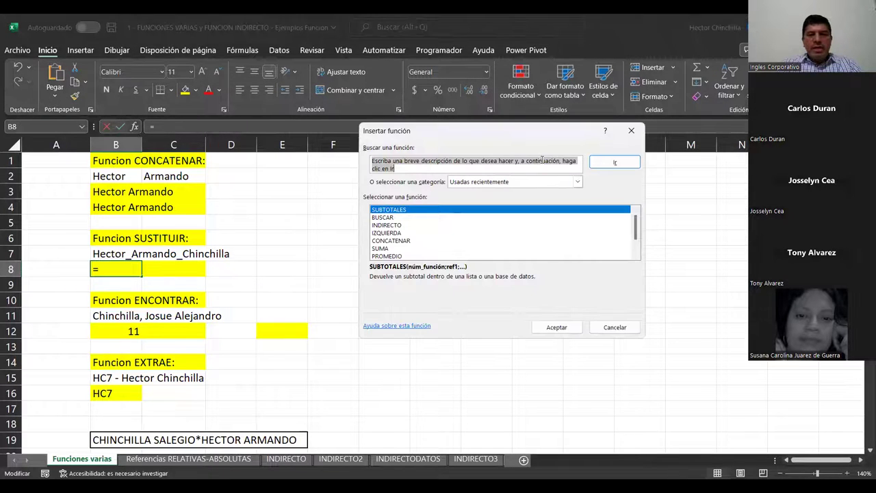
{"action": "type", "text": "sustiruir"}
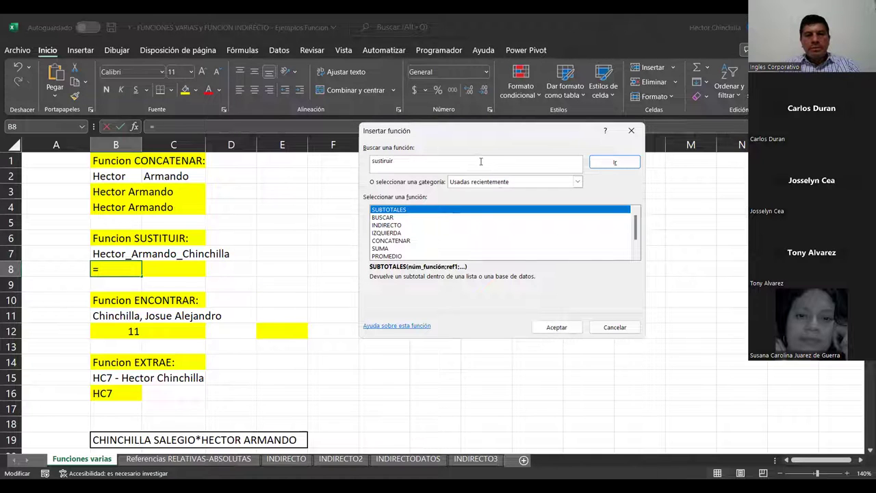
{"action": "key", "text": "BackSpace"}
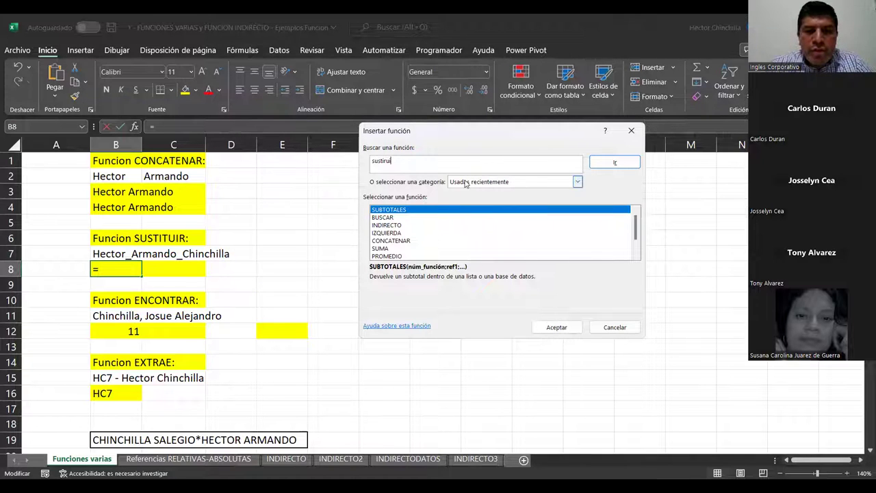
{"action": "type", "text": "tuir"}
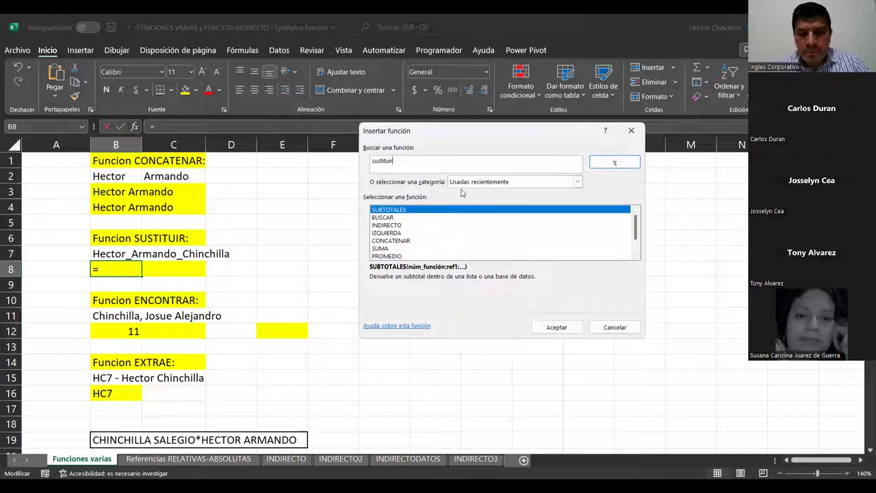
{"action": "left_click", "coordinate": [612, 162]}
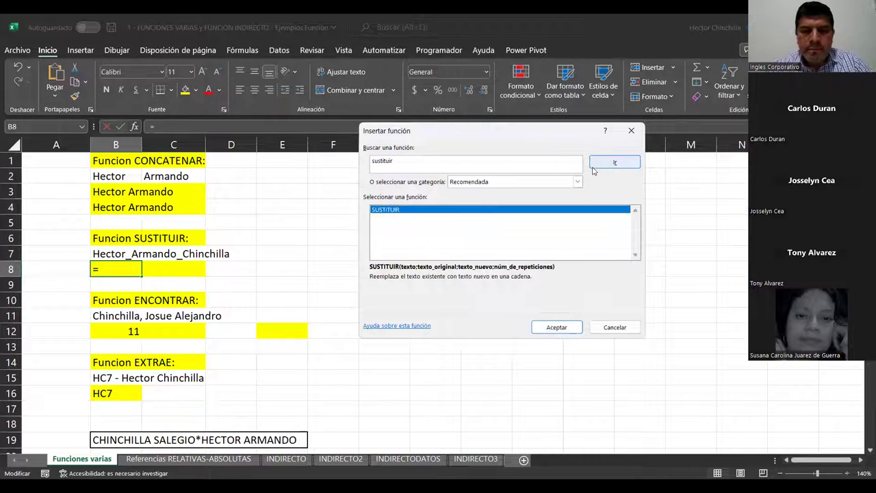
{"action": "double_click", "coordinate": [425, 212]}
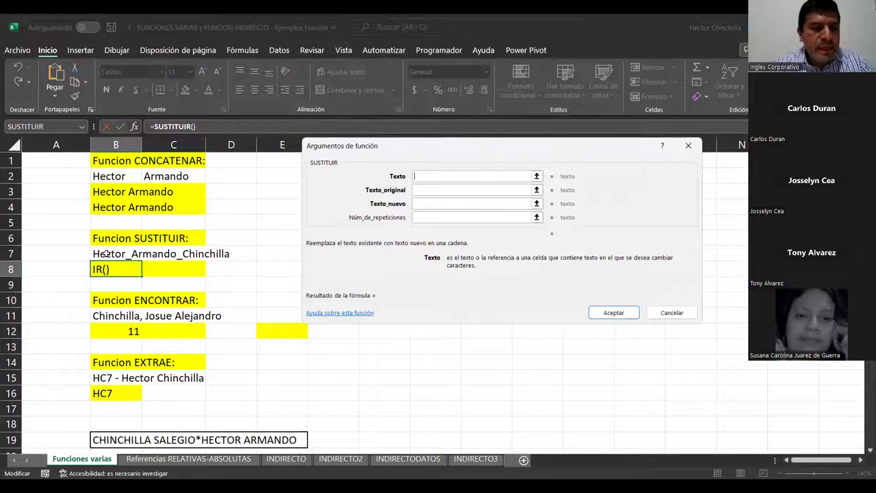
Step: Fill SUSTITUIR with B7, "_" and " " so B8 shows the name with spaces
{"action": "left_click", "coordinate": [107, 253]}
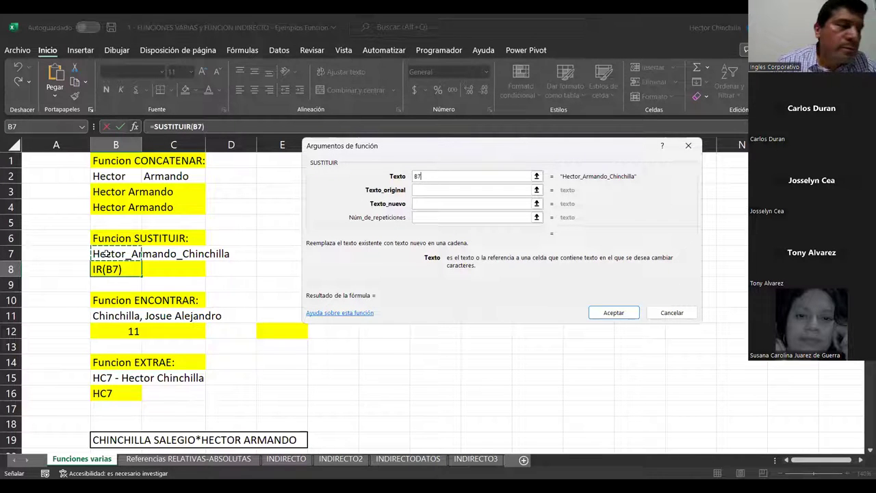
{"action": "left_click", "coordinate": [419, 191]}
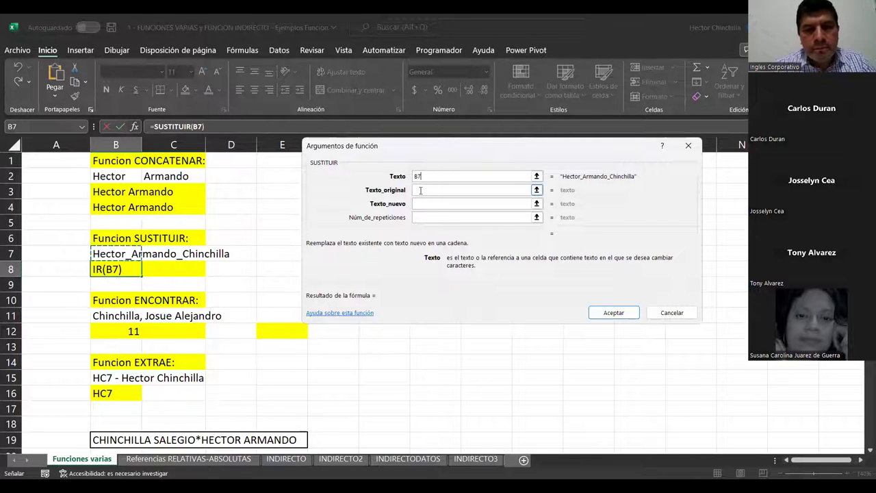
{"action": "left_click", "coordinate": [419, 194]}
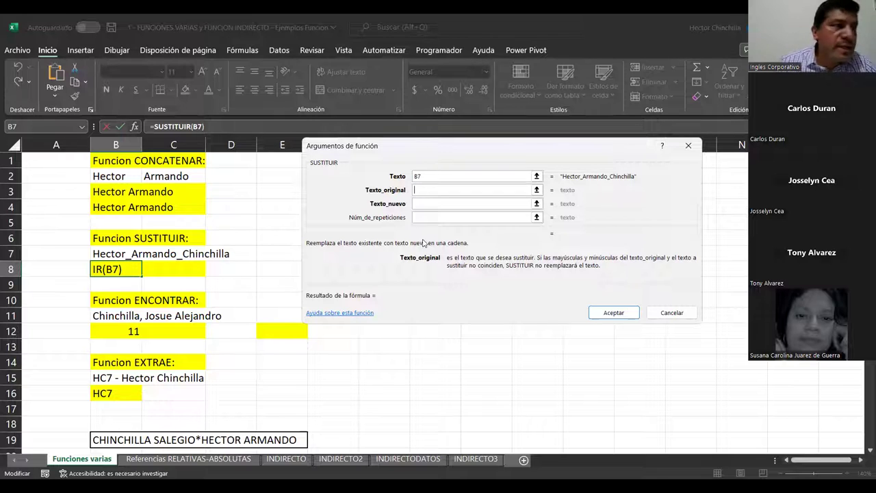
{"action": "type", "text": "\"_\""}
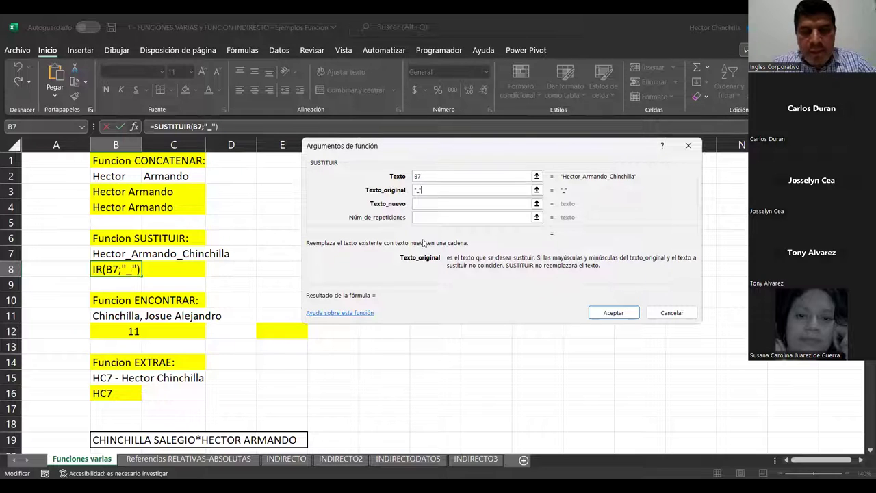
{"action": "left_click", "coordinate": [432, 203]}
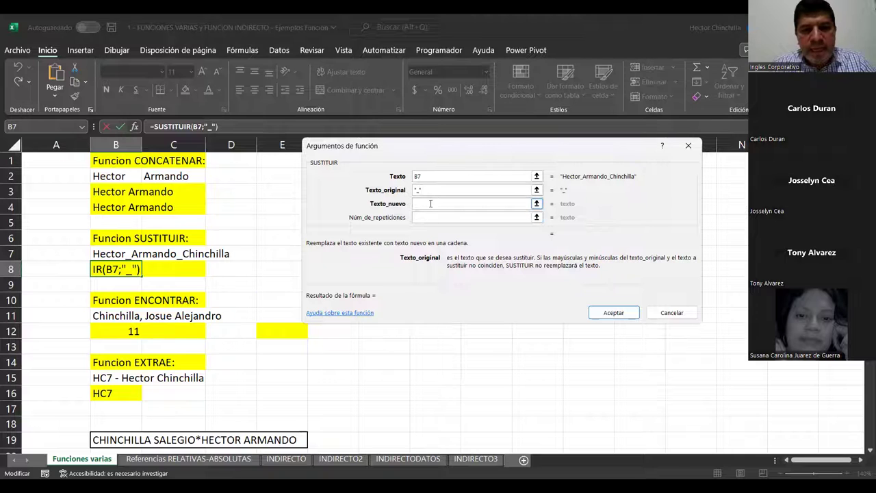
{"action": "left_click", "coordinate": [430, 204]}
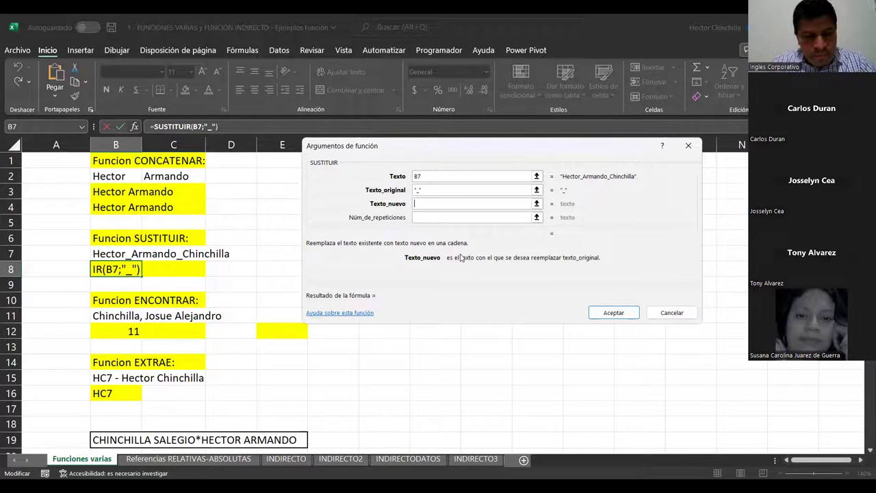
{"action": "type", "text": "\" \""}
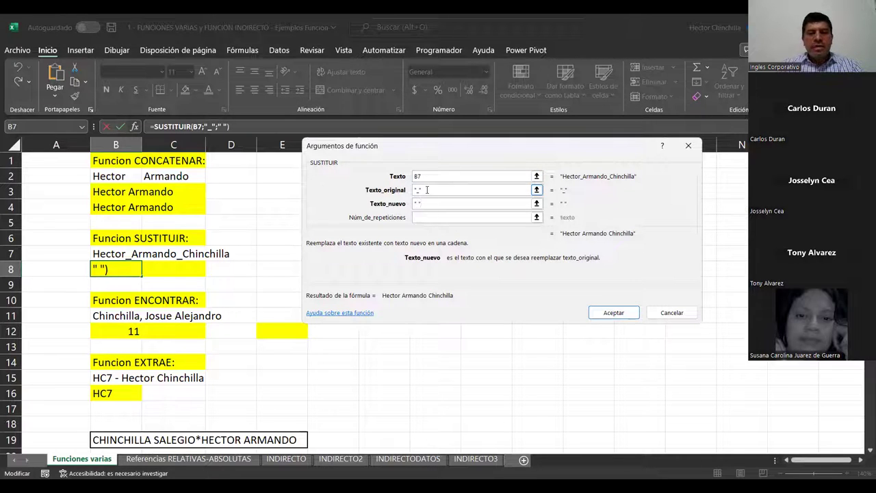
{"action": "key", "text": "Tab"}
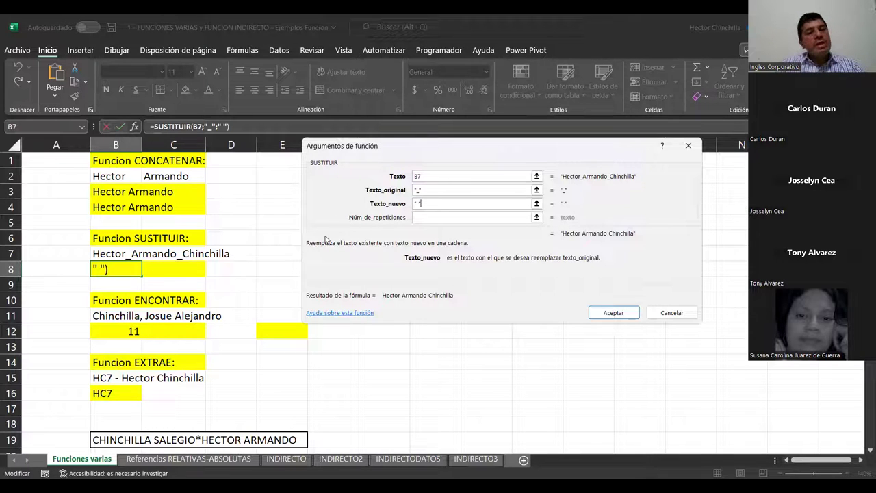
{"action": "left_click", "coordinate": [613, 313]}
{"action": "key", "text": "Up"}
{"action": "key", "text": "Down"}
{"action": "key", "text": "Up"}
{"action": "key", "text": "Down"}
{"action": "key", "text": "Up"}
{"action": "key", "text": "Down"}
{"action": "key", "text": "Up"}
{"action": "key", "text": "Down"}
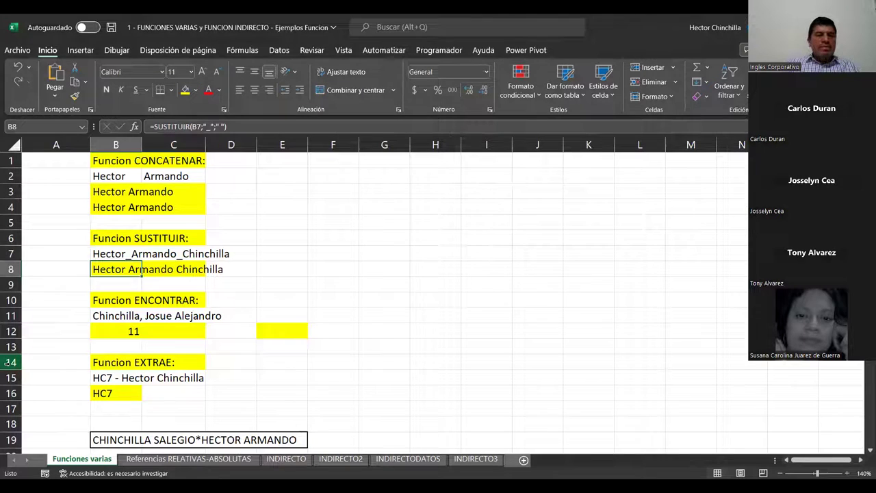
{"action": "key", "text": "Up"}
{"action": "key", "text": "Down"}
{"action": "key", "text": "Down"}
{"action": "key", "text": "Down"}
{"action": "key", "text": "Up"}
{"action": "key", "text": "Up"}
{"action": "key", "text": "Up"}
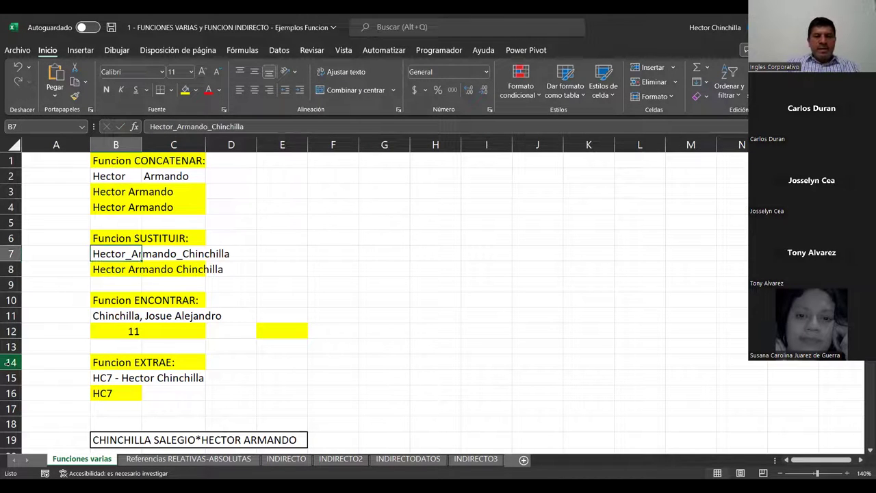
{"action": "key", "text": "Up"}
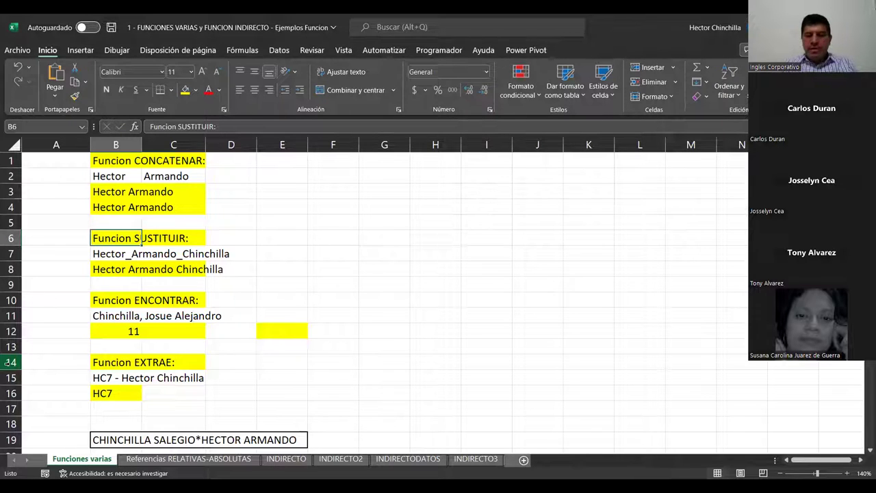
{"action": "key", "text": "Down"}
{"action": "key", "text": "Down"}
{"action": "key", "text": "Down"}
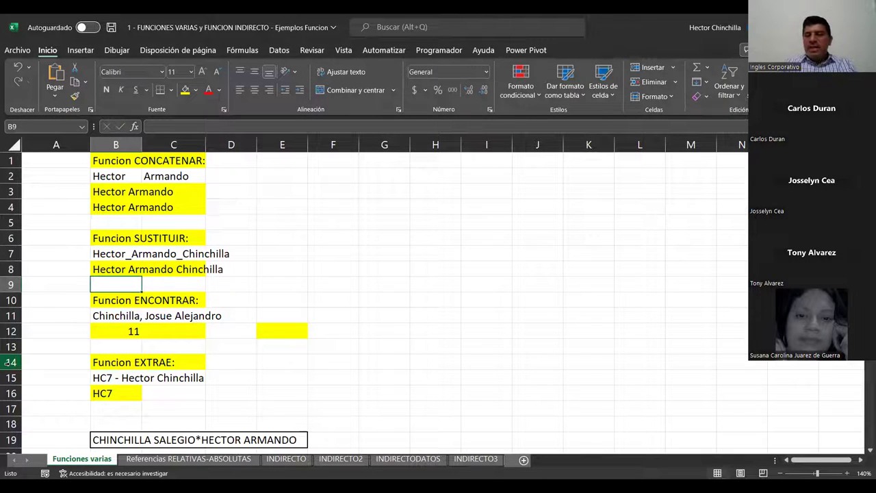
{"action": "key", "text": "Down"}
{"action": "key", "text": "Down"}
{"action": "key", "text": "Up"}
{"action": "key", "text": "Up"}
{"action": "key", "text": "Up"}
{"action": "key", "text": "Down"}
{"action": "key", "text": "Down"}
{"action": "key", "text": "Down"}
{"action": "key", "text": "Up"}
{"action": "key", "text": "Up"}
{"action": "key", "text": "Down"}
{"action": "key", "text": "Down"}
{"action": "key", "text": "Up"}
{"action": "key", "text": "Up"}
{"action": "key", "text": "Down"}
{"action": "key", "text": "Down"}
{"action": "key", "text": "Down"}
{"action": "key", "text": "Up"}
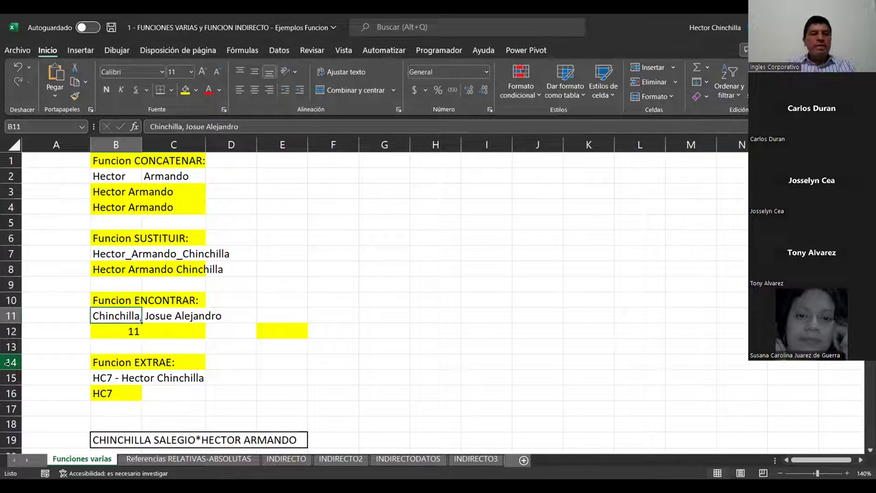
{"action": "key", "text": "Up"}
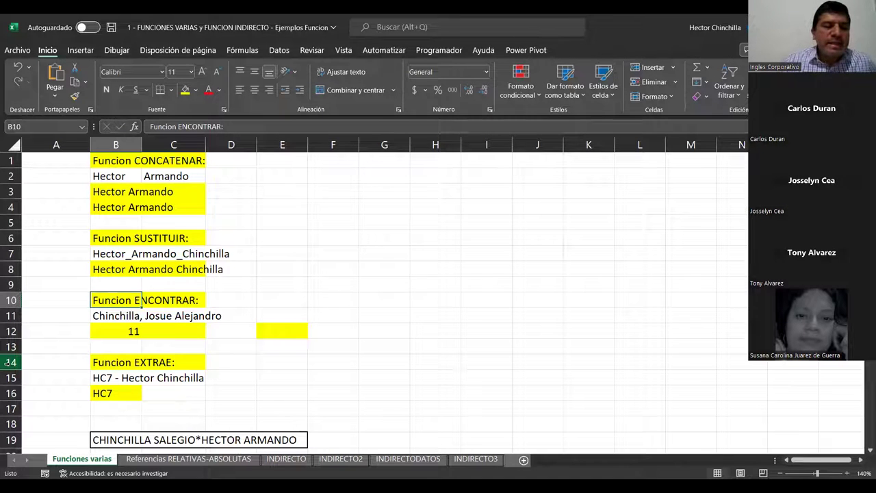
Step: Compare B12's ENCONTRAR result with the full name text in B11
{"action": "key", "text": "Down"}
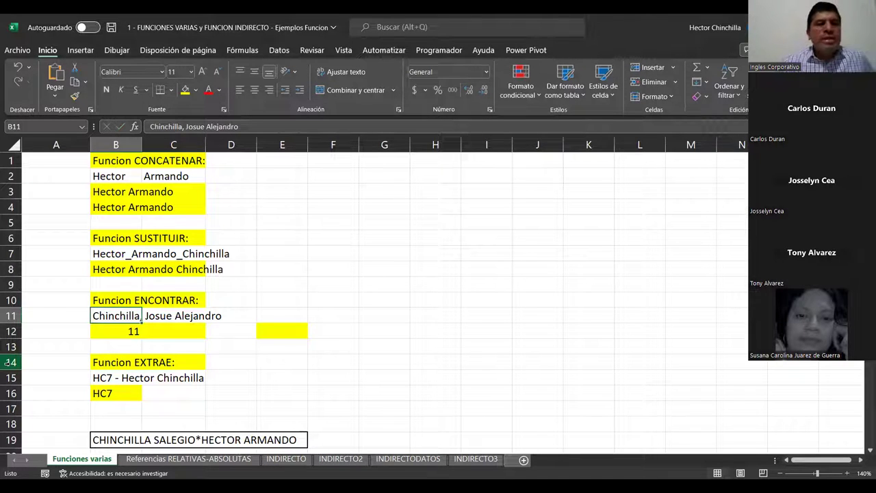
{"action": "key", "text": "Down"}
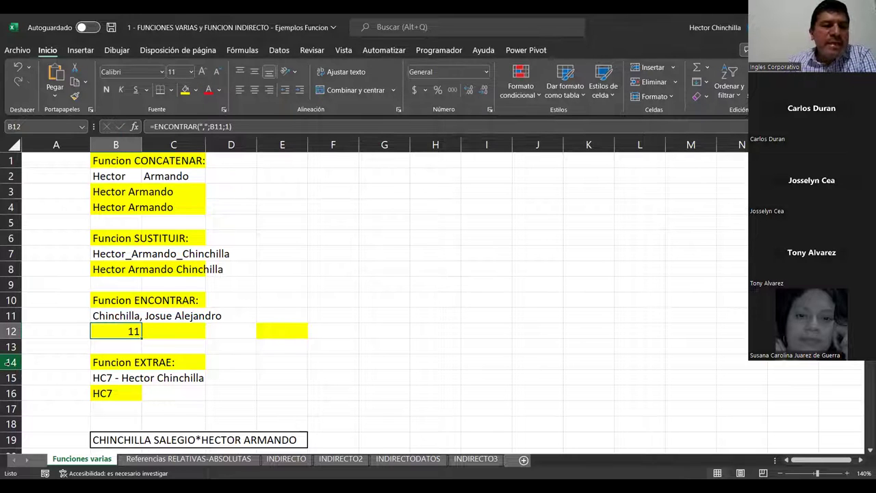
{"action": "key", "text": "Up"}
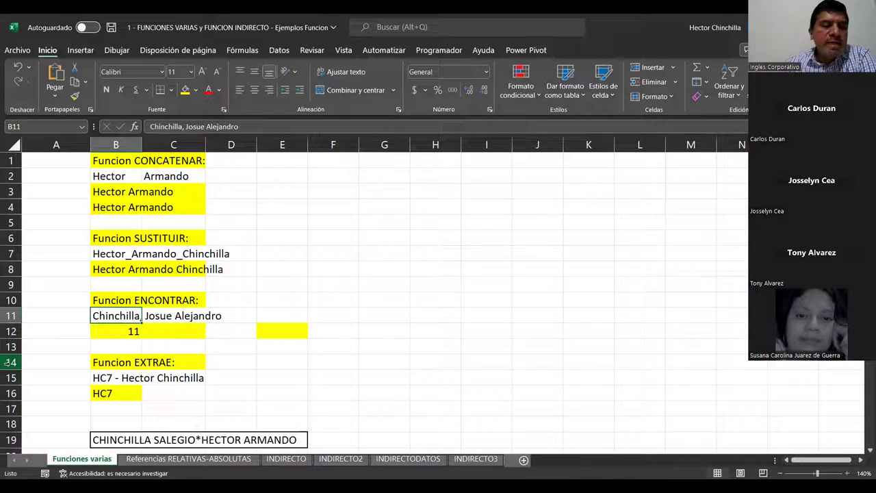
{"action": "key", "text": "Down"}
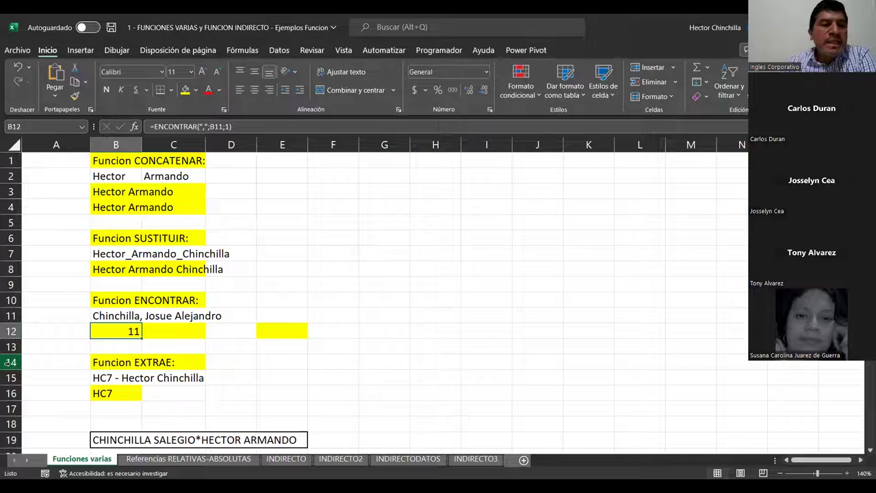
{"action": "key", "text": "Up"}
{"action": "key", "text": "Down"}
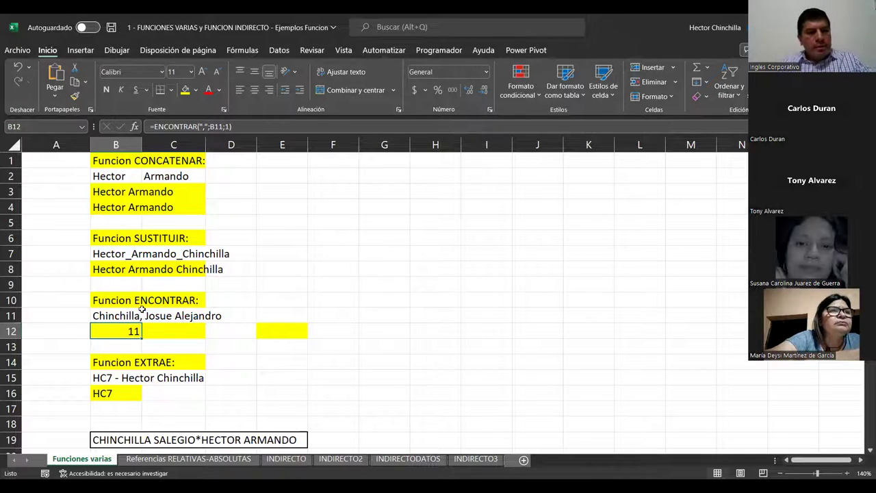
Step: Recheck B11 against B12, then put =ENCONTRAR(",";B11;1) in B12 into edit mode
{"action": "left_click", "coordinate": [116, 317]}
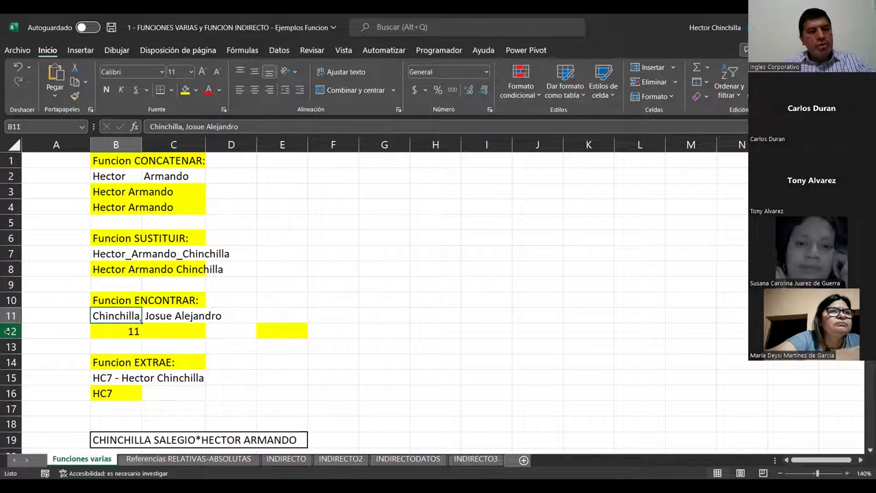
{"action": "key", "text": "Down"}
{"action": "key", "text": "Up"}
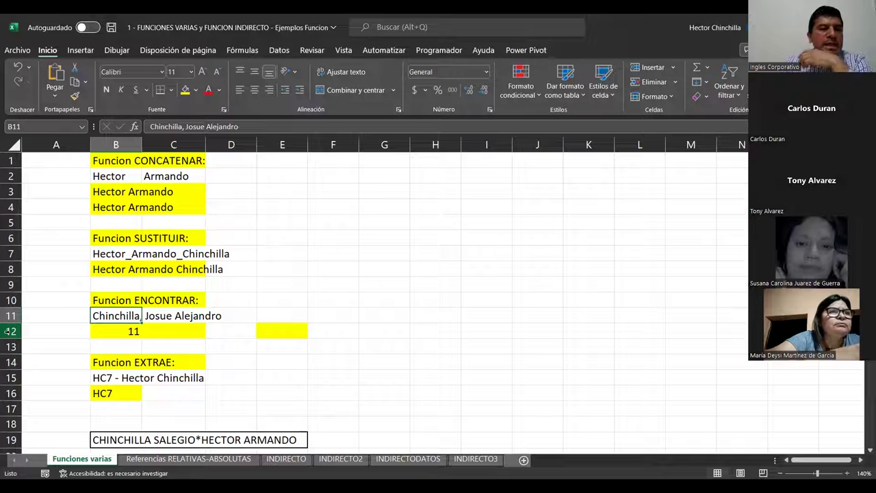
{"action": "key", "text": "Down"}
{"action": "key", "text": "Up"}
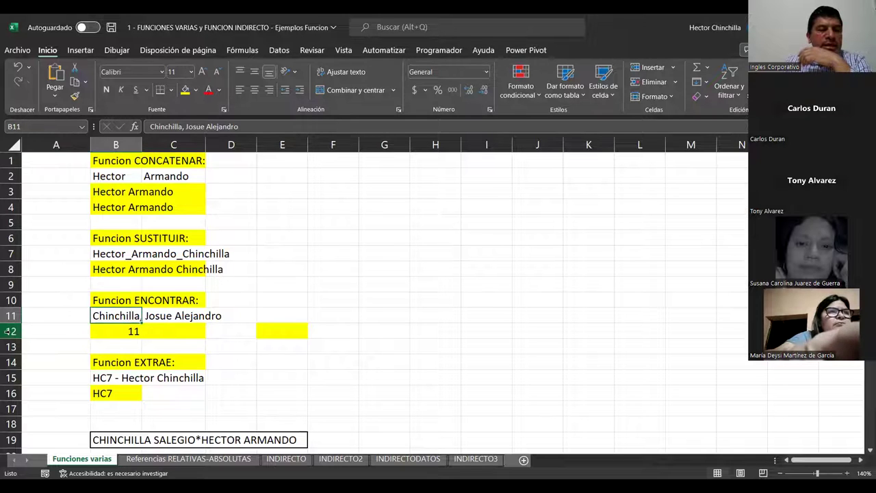
{"action": "key", "text": "Down"}
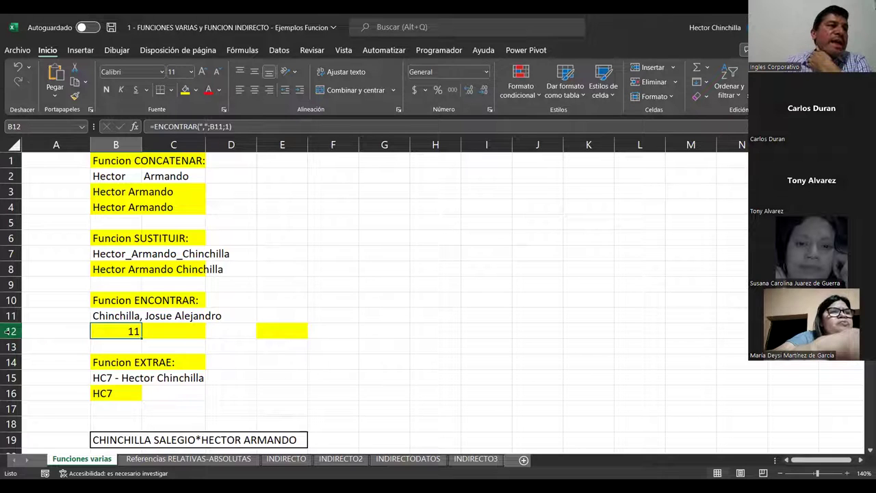
{"action": "key", "text": "Up"}
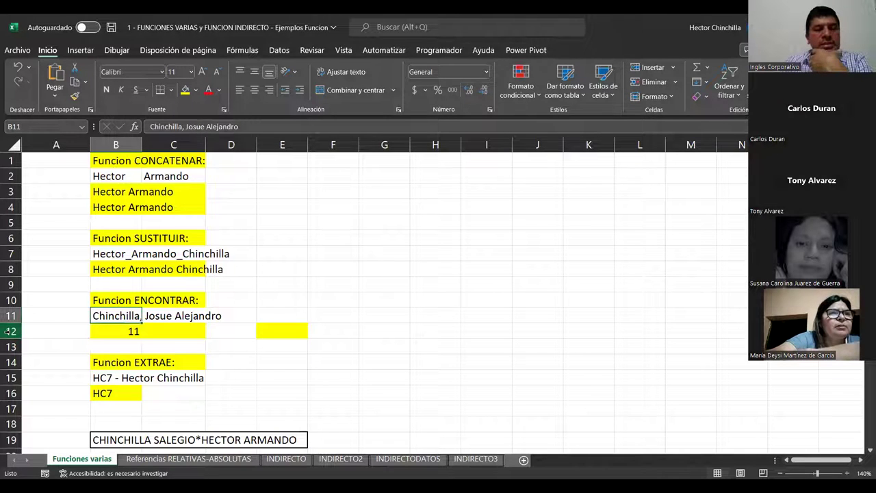
{"action": "key", "text": "Down"}
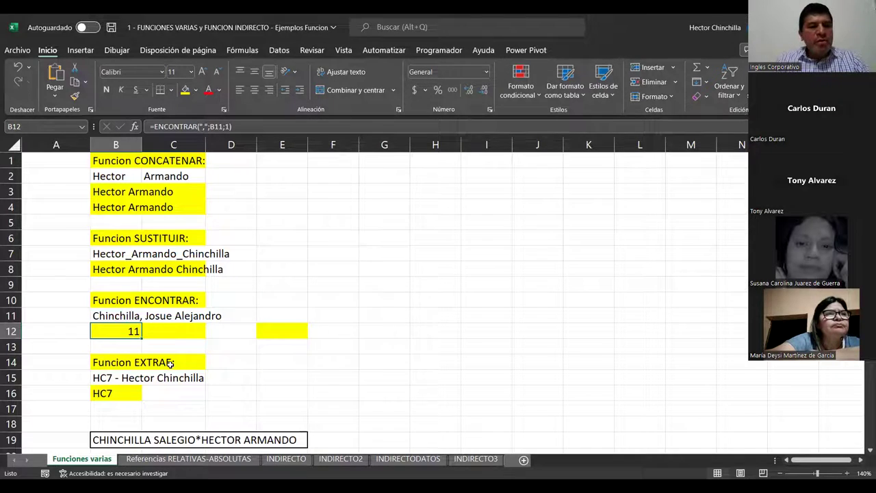
{"action": "key", "text": "F2"}
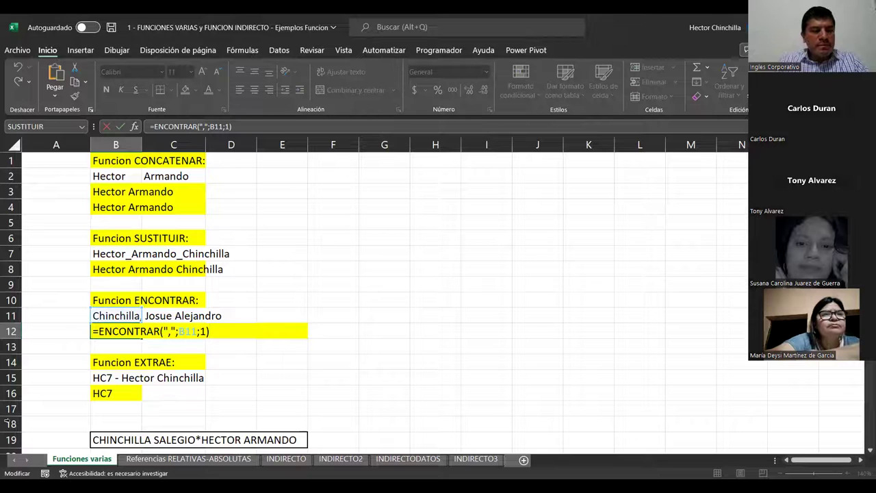
Step: Step through the comma, B11 and núm_inicial arguments, then close the formula keeping 11
{"action": "key", "text": "Left"}
{"action": "key", "text": "Left"}
{"action": "key", "text": "Left"}
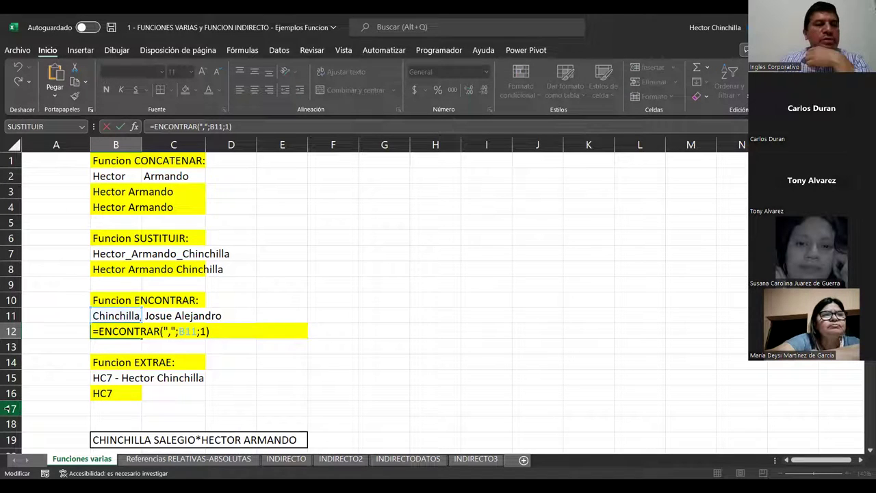
{"action": "key", "text": "Right"}
{"action": "key", "text": "Right"}
{"action": "key", "text": "Right"}
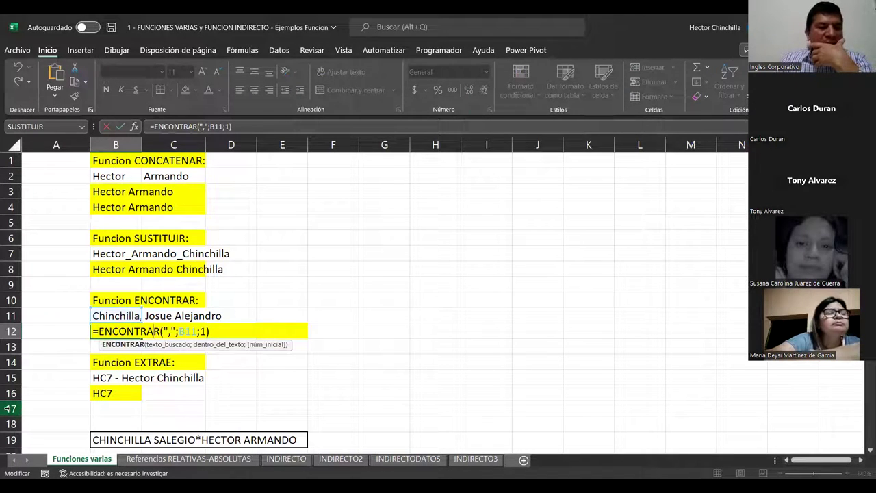
{"action": "key", "text": "Right"}
{"action": "key", "text": "Right"}
{"action": "key", "text": "Right"}
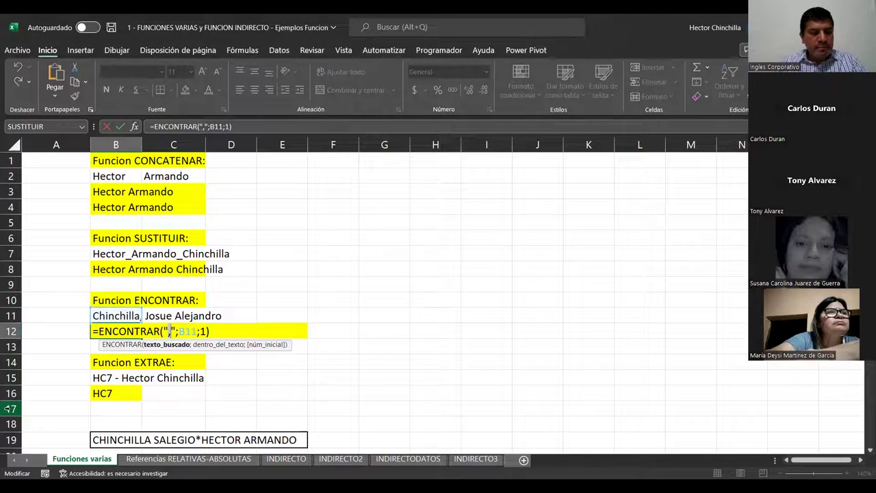
{"action": "key", "text": "Right"}
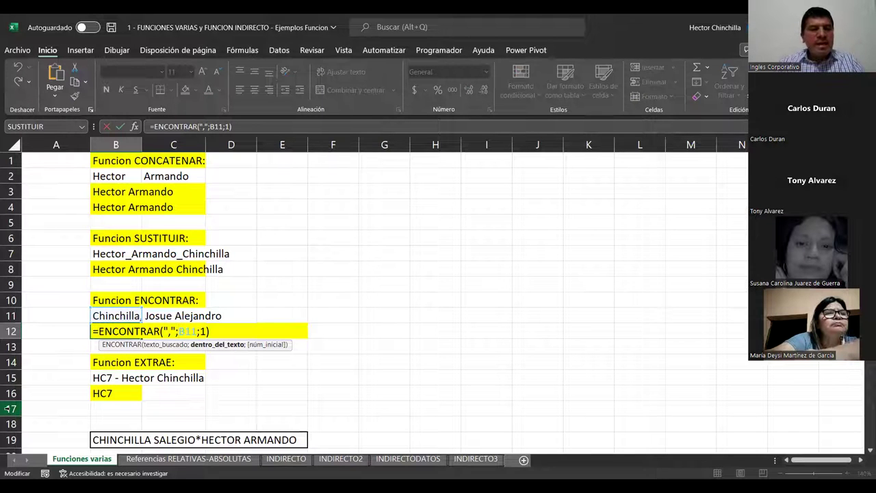
{"action": "key", "text": "Right"}
{"action": "key", "text": "Right"}
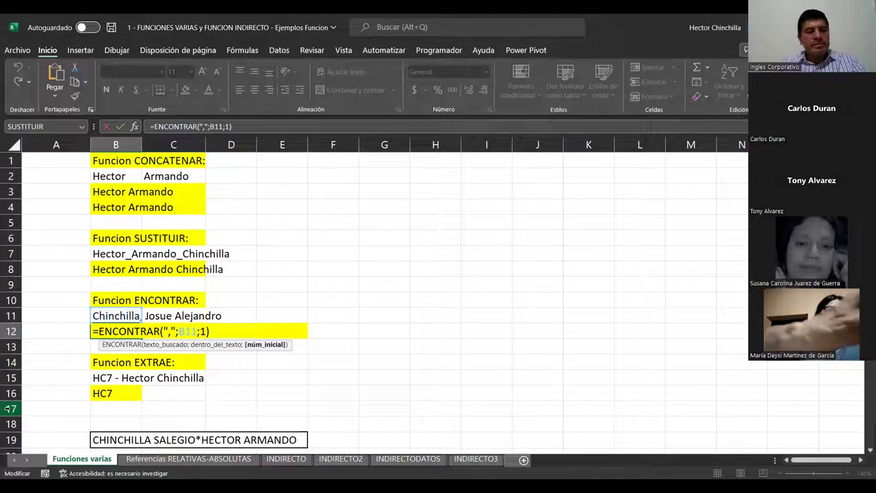
{"action": "key", "text": "ctrl+Return"}
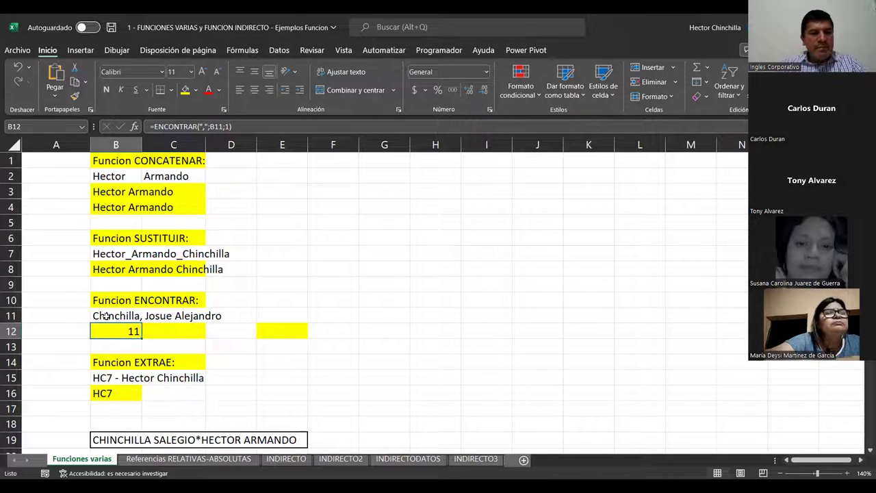
Step: Compare the name in B11 and empty C11 with the result 11 in B12
{"action": "left_click", "coordinate": [106, 315]}
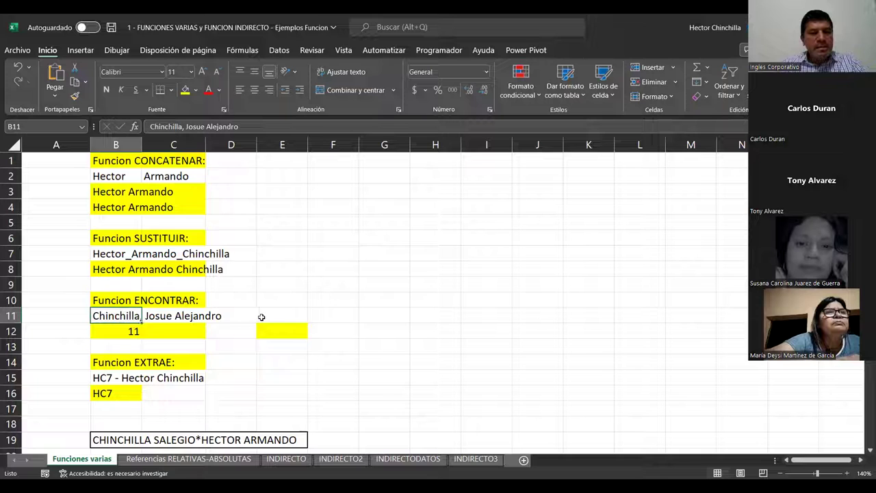
{"action": "left_click", "coordinate": [264, 317]}
{"action": "left_click", "coordinate": [103, 319]}
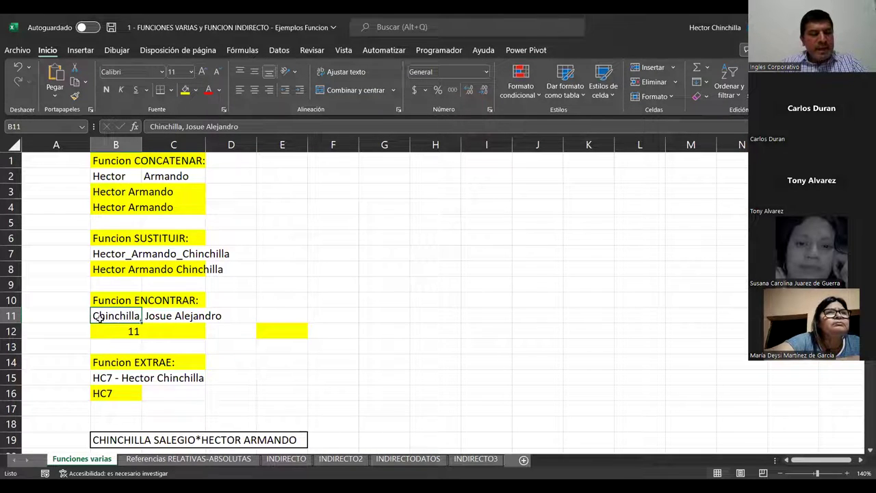
{"action": "left_click", "coordinate": [156, 316]}
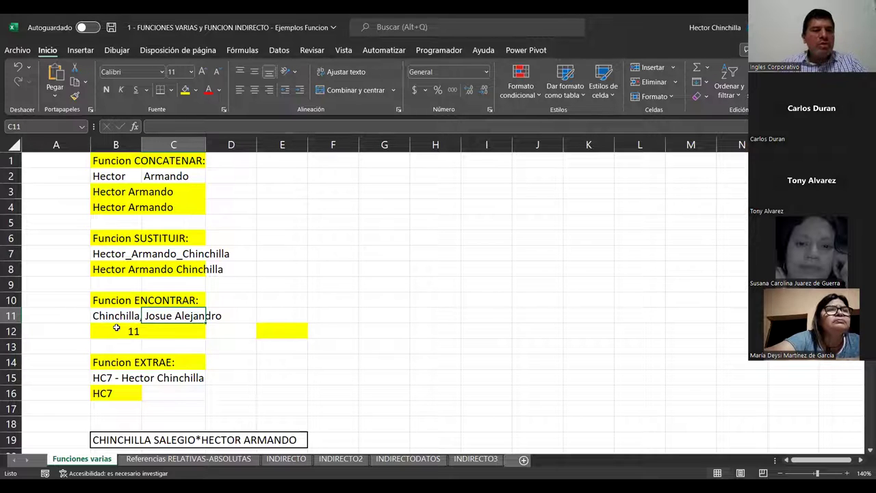
{"action": "left_click", "coordinate": [117, 330]}
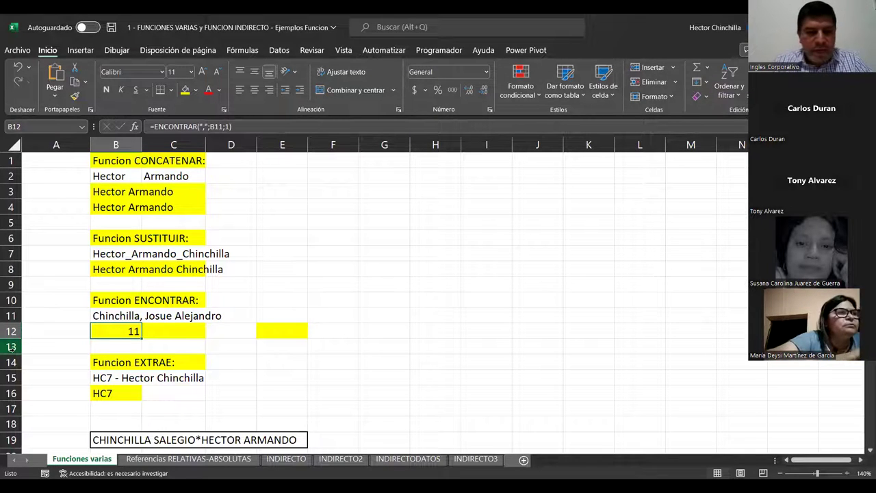
Step: Retype B12 as =ENCONTRAR(",";B11;1), returning the comma position 11
{"action": "key", "text": "Delete"}
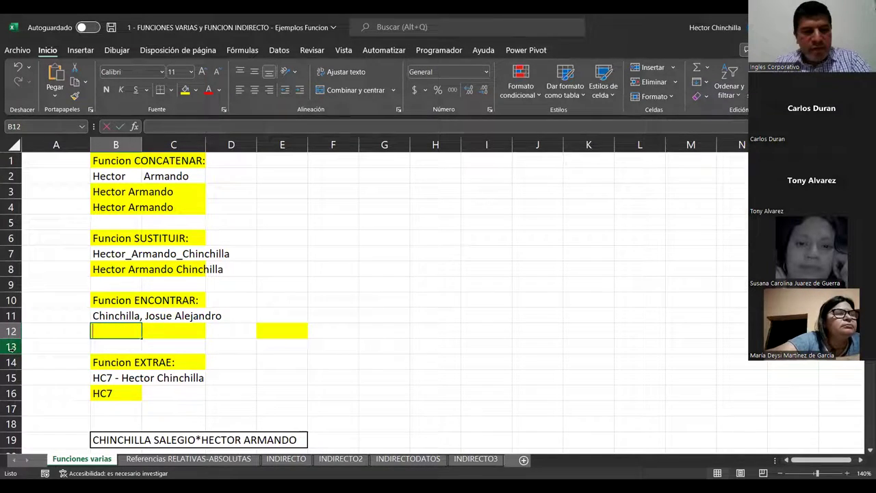
{"action": "type", "text": "="}
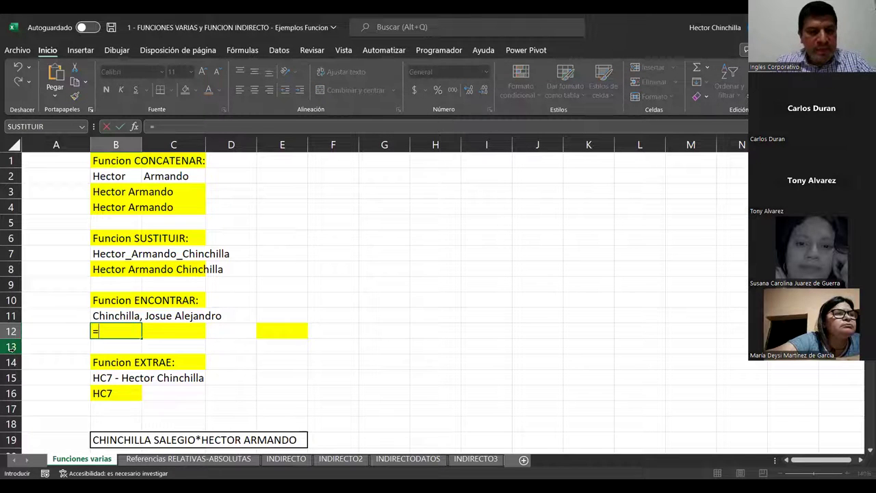
{"action": "type", "text": "ENCONTRAR"}
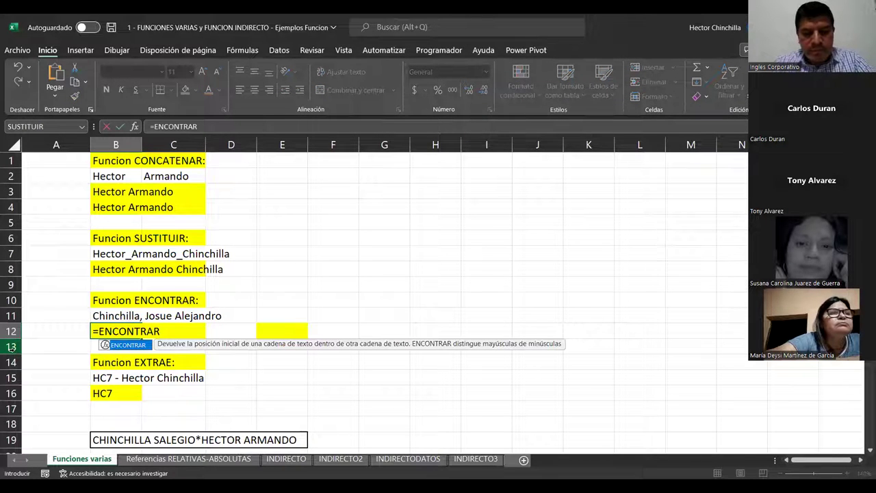
{"action": "type", "text": "("}
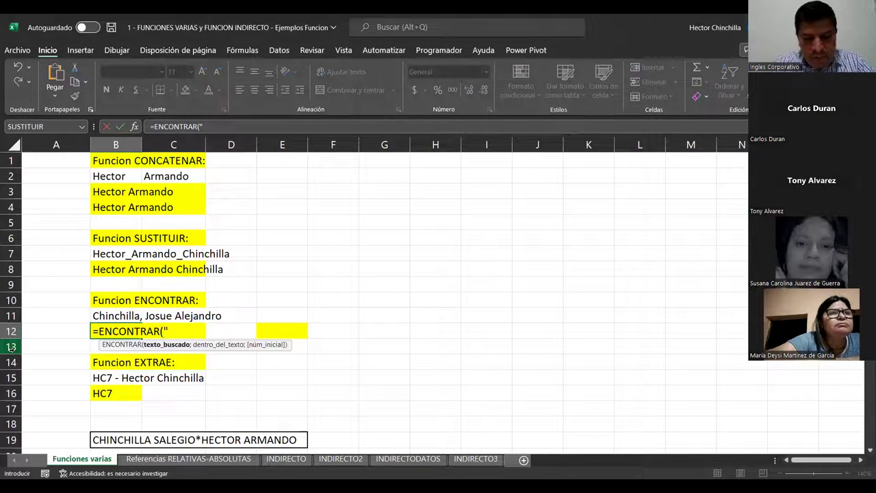
{"action": "type", "text": ",\";"}
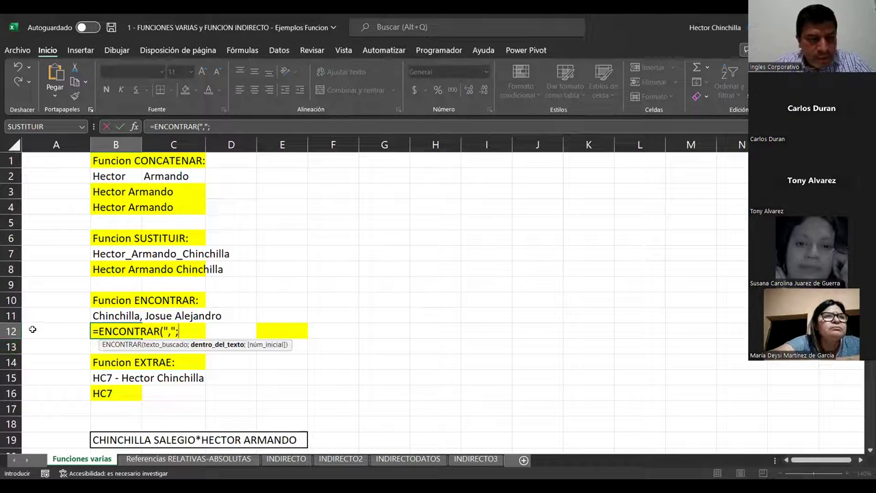
{"action": "left_click", "coordinate": [107, 315]}
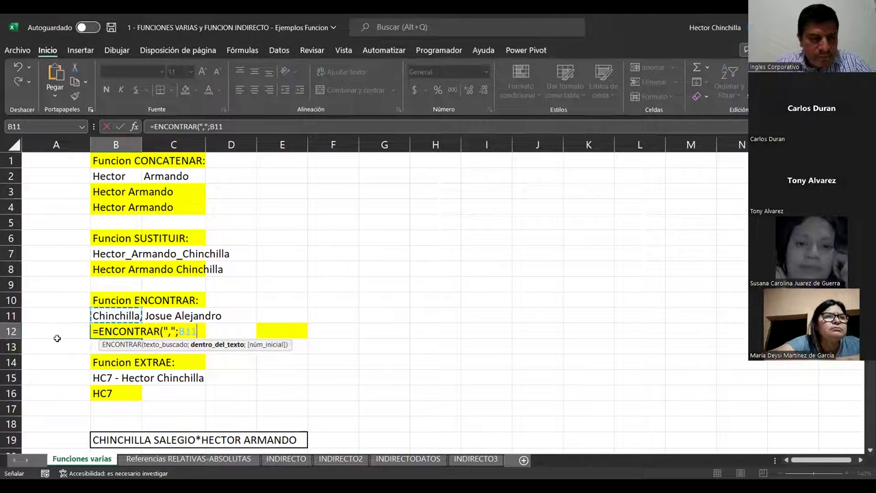
{"action": "type", "text": ";"}
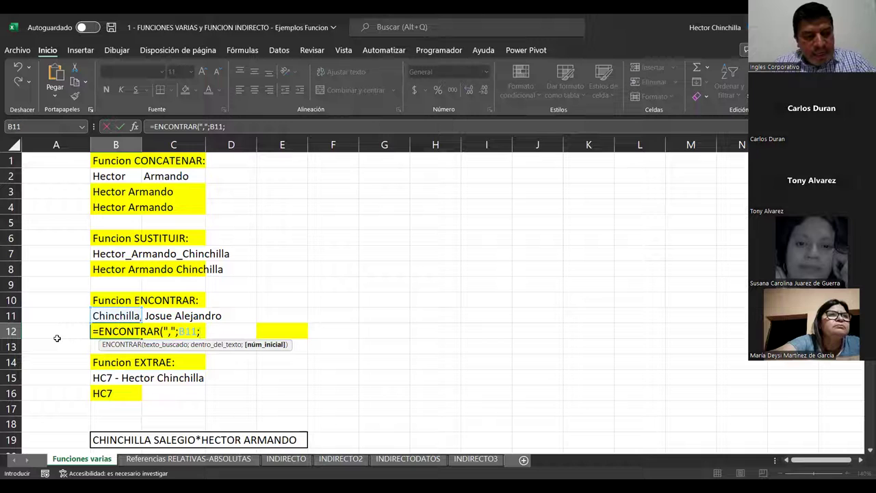
{"action": "type", "text": "1"}
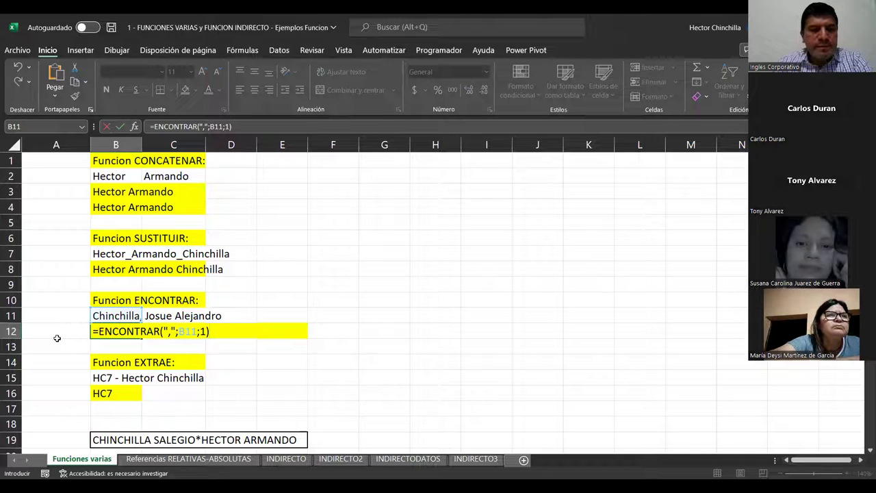
{"action": "key", "text": "Return"}
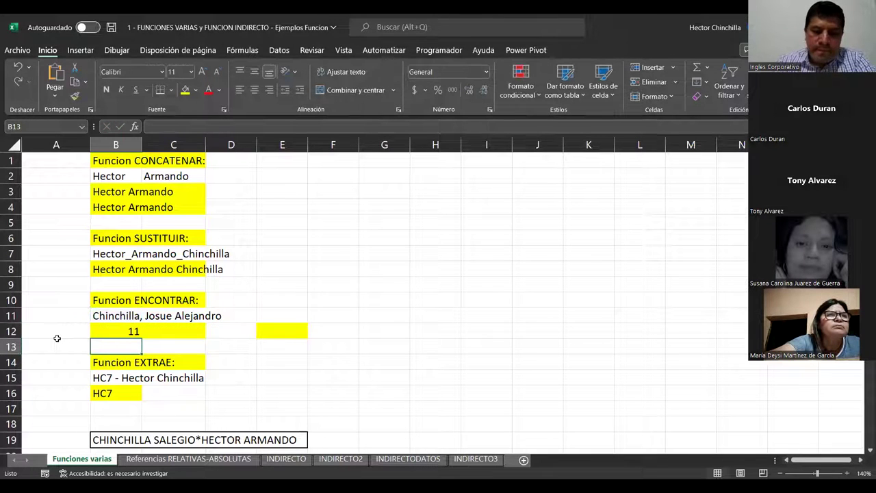
{"action": "key", "text": "Up"}
{"action": "key", "text": "Down"}
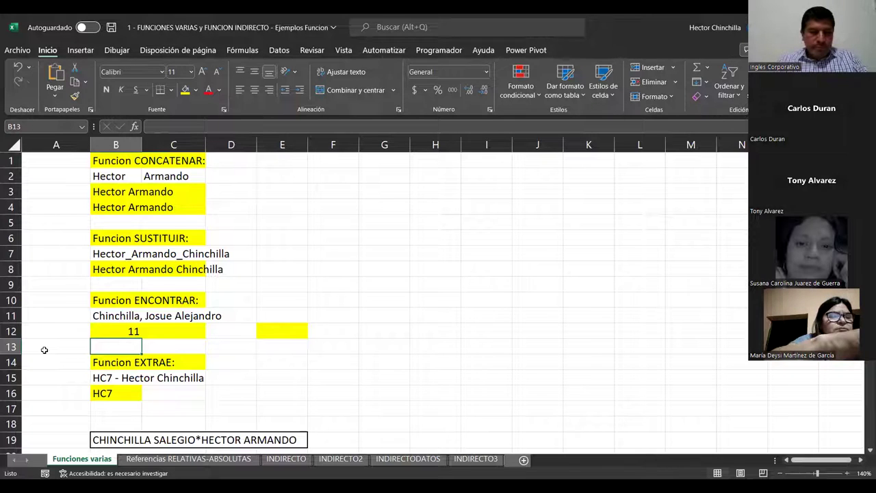
{"action": "key", "text": "Down"}
{"action": "key", "text": "Down"}
{"action": "key", "text": "Up"}
{"action": "key", "text": "Up"}
{"action": "key", "text": "Down"}
{"action": "key", "text": "Down"}
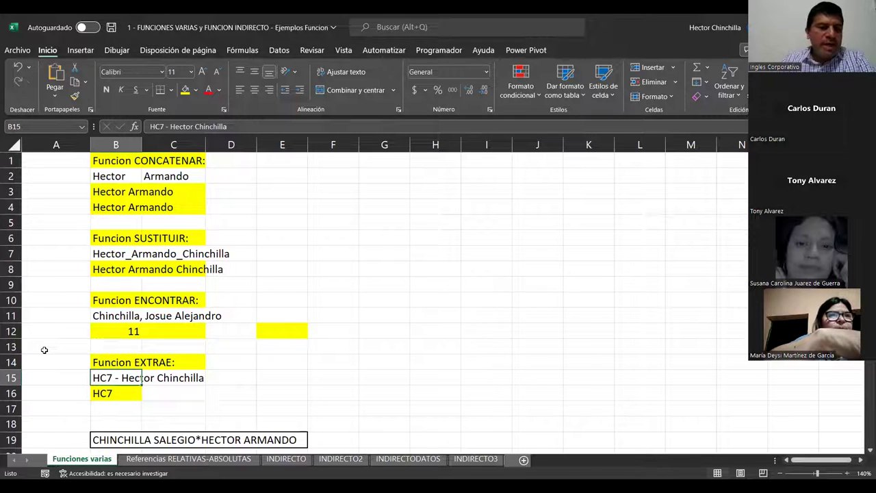
{"action": "key", "text": "Up"}
{"action": "key", "text": "Up"}
{"action": "key", "text": "Down"}
{"action": "key", "text": "Down"}
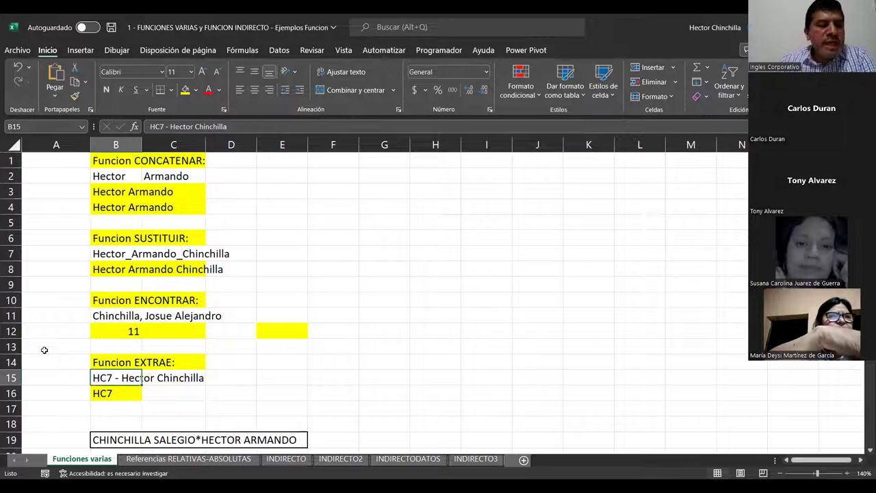
{"action": "key", "text": "Up"}
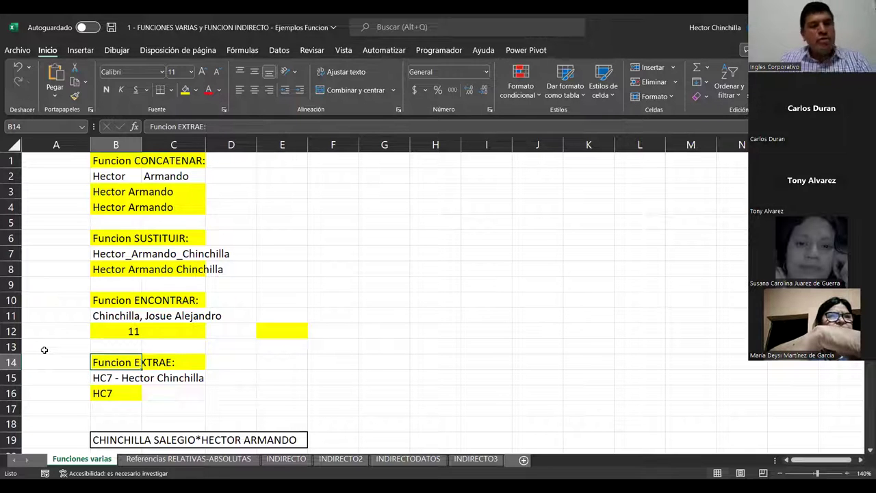
{"action": "key", "text": "Down"}
{"action": "key", "text": "Up"}
{"action": "key", "text": "Up"}
{"action": "key", "text": "Down"}
{"action": "key", "text": "Down"}
{"action": "key", "text": "Up"}
{"action": "key", "text": "Down"}
{"action": "key", "text": "Up"}
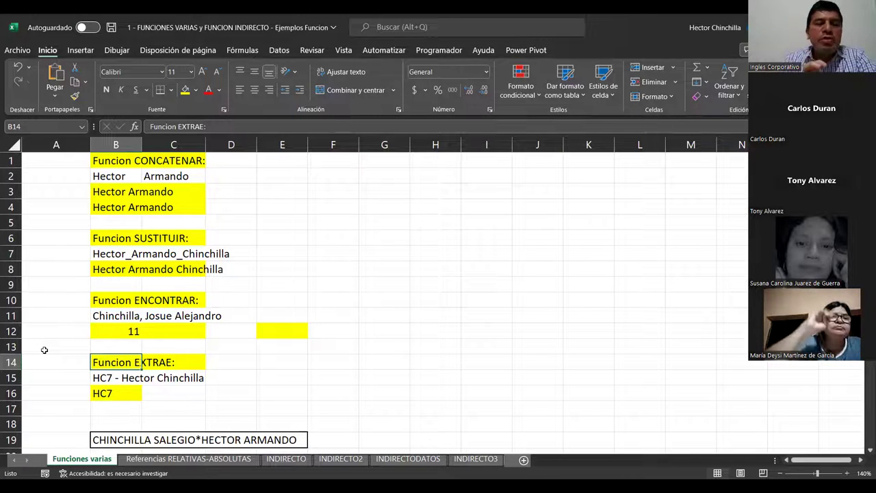
{"action": "key", "text": "Down"}
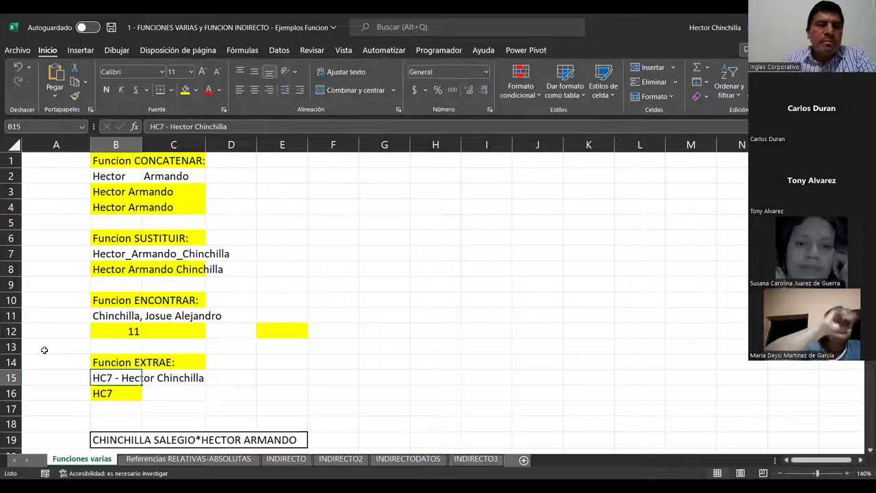
{"action": "key", "text": "Down"}
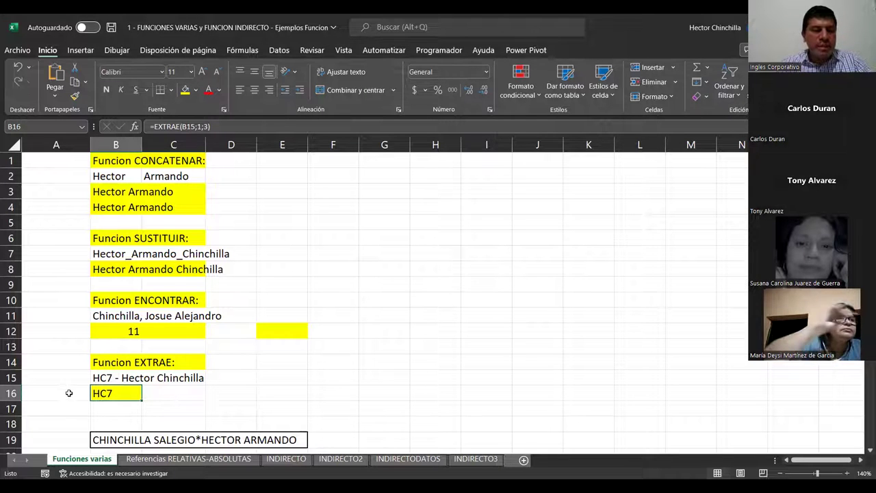
Step: Retype B16 as =EXTRAE(B15;1;3), showing HC7 again
{"action": "key", "text": "Delete"}
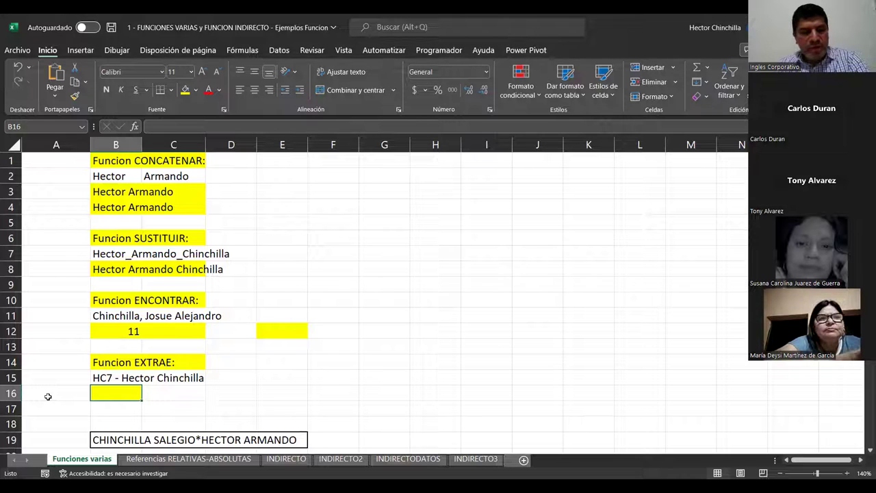
{"action": "type", "text": "="}
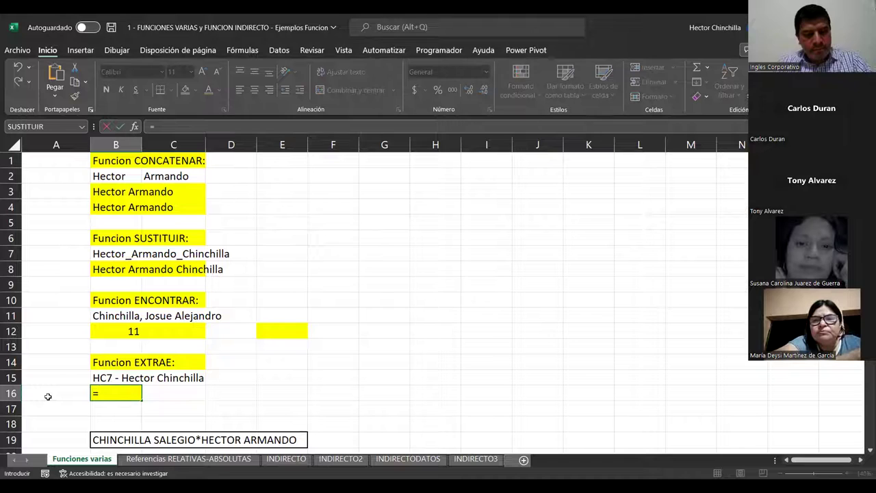
{"action": "type", "text": "EXTRAE"}
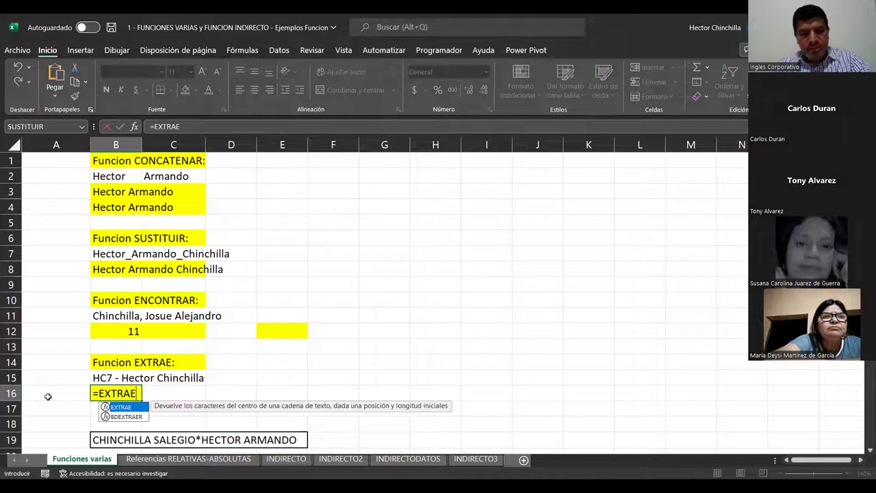
{"action": "type", "text": "("}
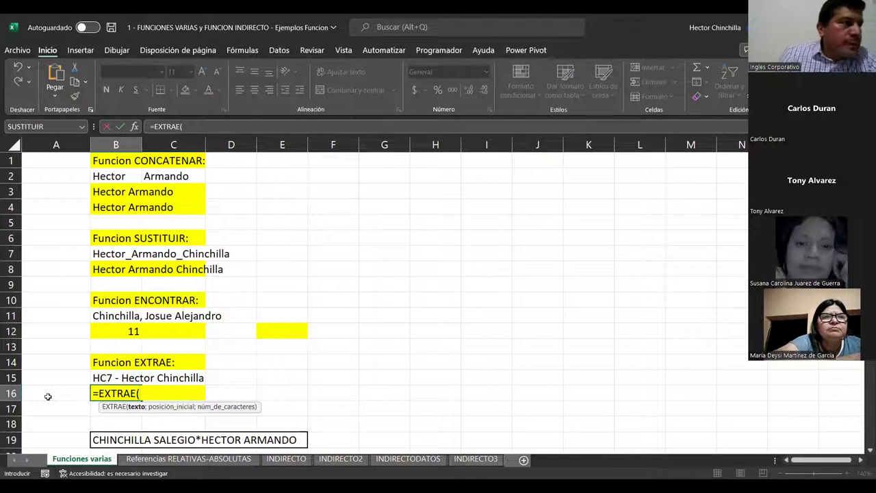
{"action": "left_click", "coordinate": [104, 377]}
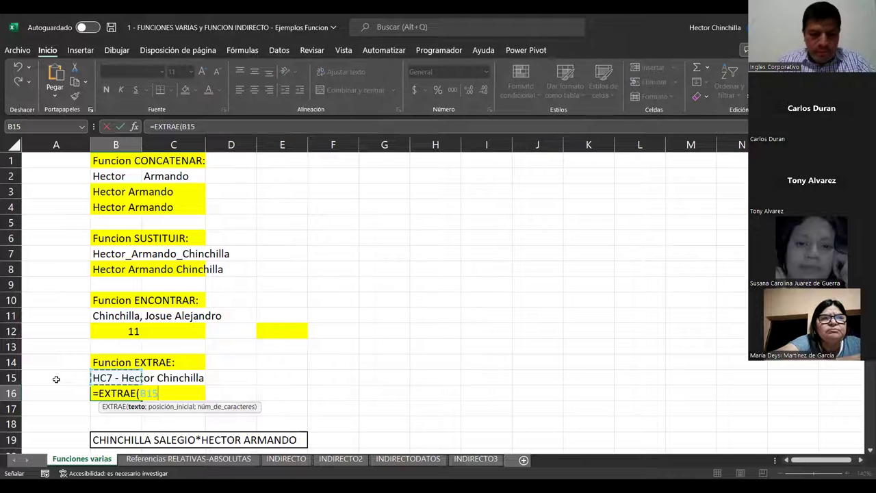
{"action": "type", "text": ";"}
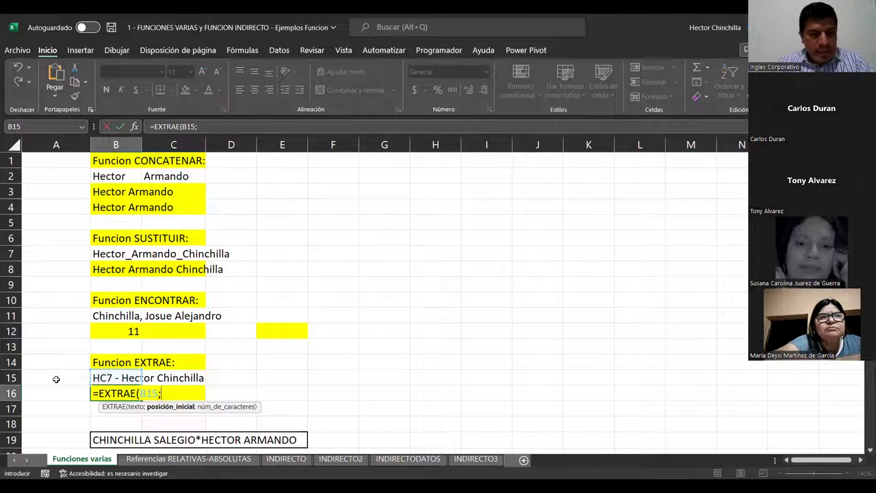
{"action": "type", "text": "1"}
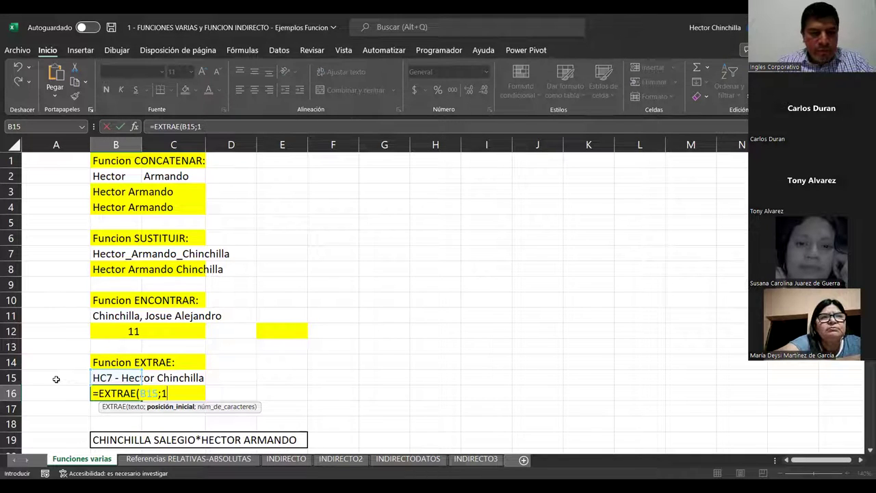
{"action": "type", "text": ";"}
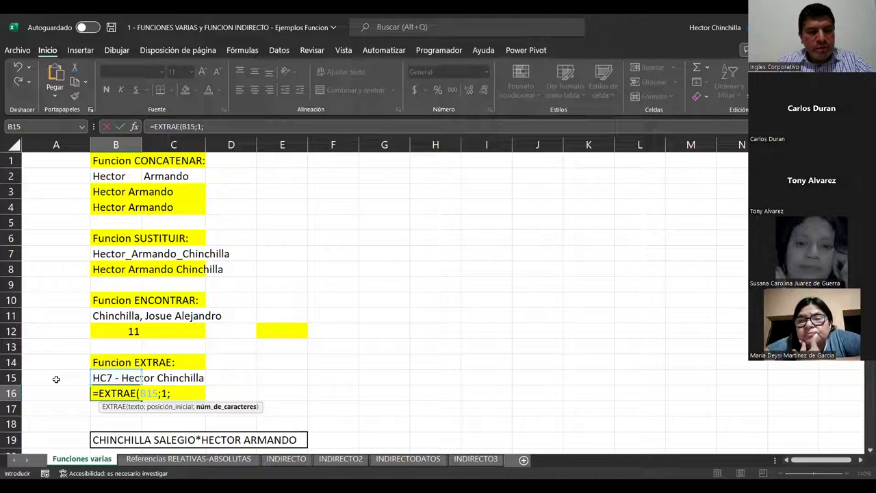
{"action": "type", "text": "3"}
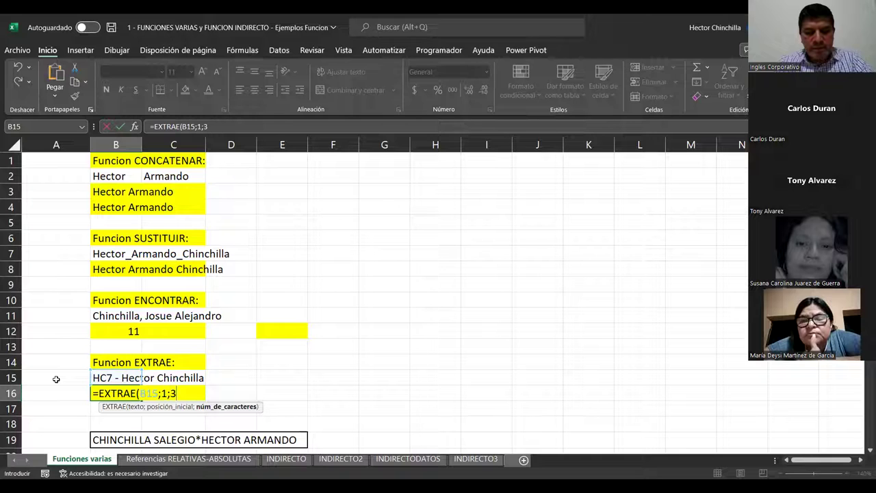
{"action": "type", "text": ")"}
{"action": "key", "text": "Return"}
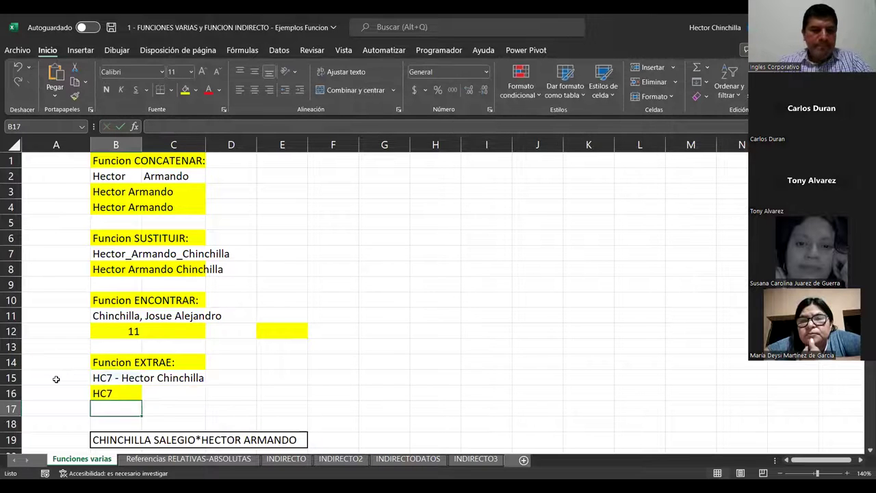
Step: Toggle between B15 and B16 to compare the coded name with the HC7 result
{"action": "key", "text": "Up"}
{"action": "key", "text": "Up"}
{"action": "key", "text": "Down"}
{"action": "key", "text": "Up"}
{"action": "key", "text": "Down"}
{"action": "key", "text": "Up"}
{"action": "key", "text": "Down"}
{"action": "key", "text": "Up"}
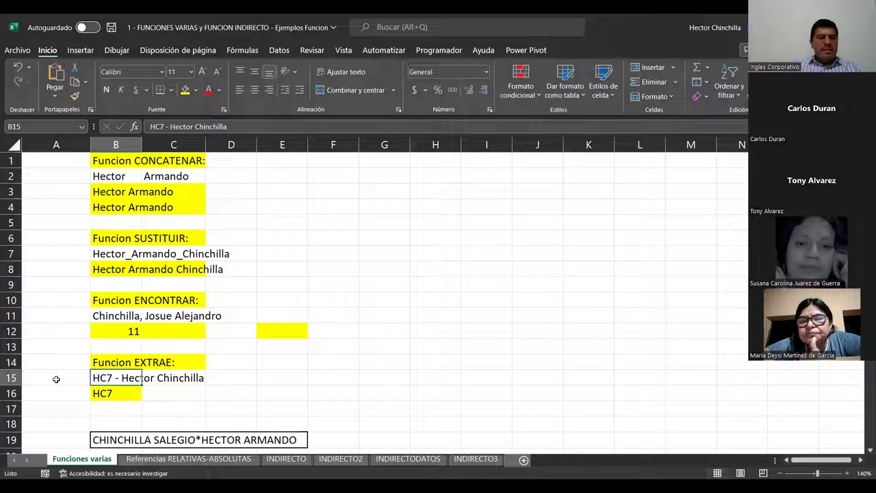
Step: Move down past the EXTRAE example to the exercise's asterisk-joined name in B19
{"action": "key", "text": "Down"}
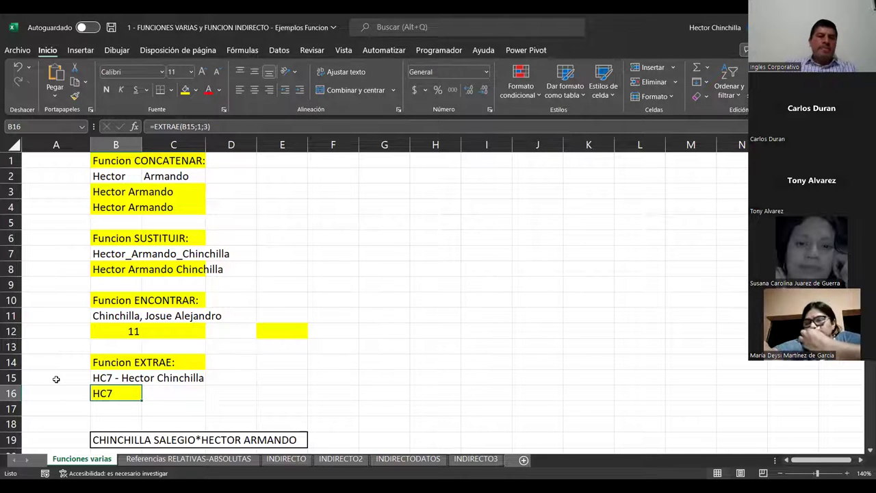
{"action": "key", "text": "Return"}
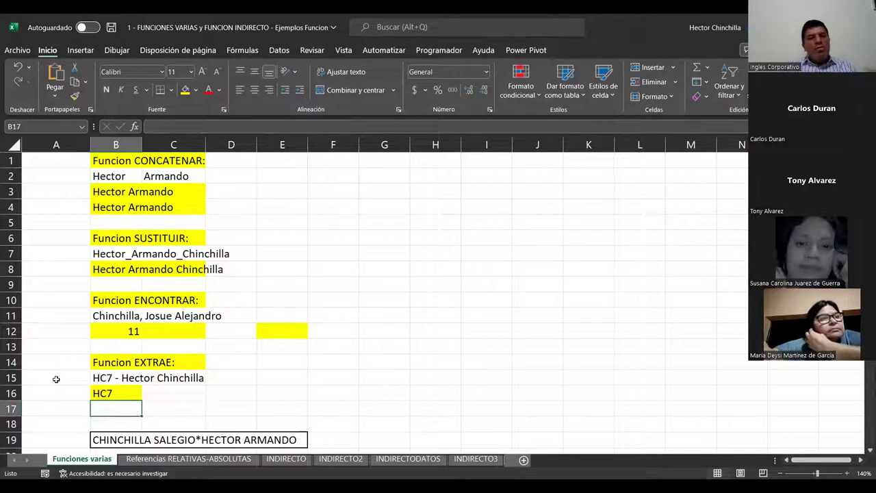
{"action": "key", "text": "Return"}
{"action": "scroll", "coordinate": [56, 378], "scroll_direction": "down", "scroll_amount": 2}
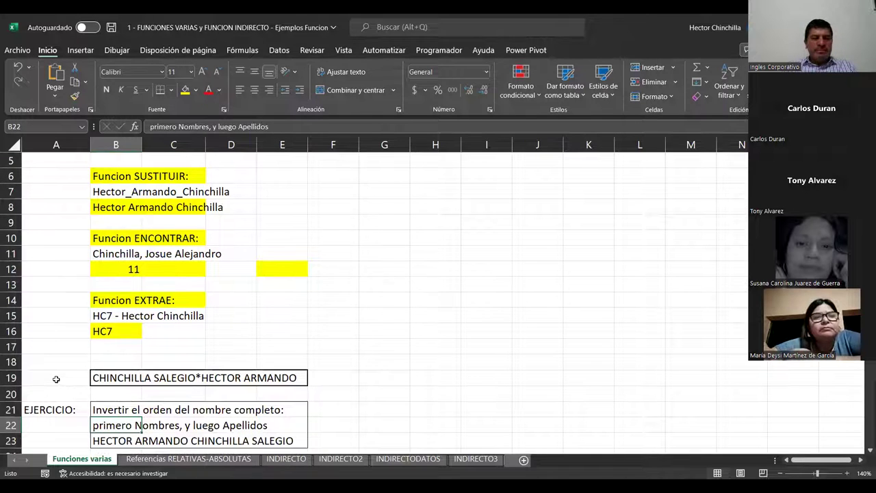
{"action": "key", "text": "Up"}
{"action": "key", "text": "Down"}
{"action": "key", "text": "Down"}
{"action": "key", "text": "Down"}
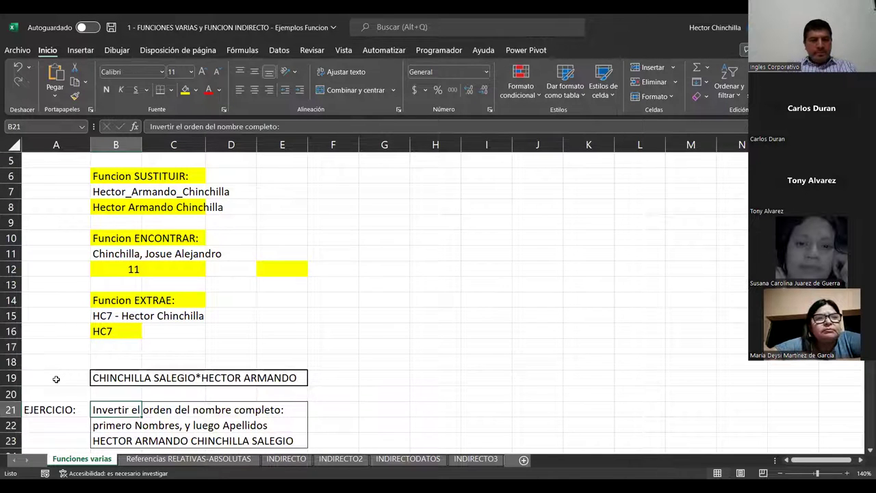
{"action": "key", "text": "Up"}
{"action": "key", "text": "Up"}
{"action": "key", "text": "Down"}
{"action": "key", "text": "Down"}
{"action": "key", "text": "Down"}
{"action": "key", "text": "Down"}
{"action": "key", "text": "Down"}
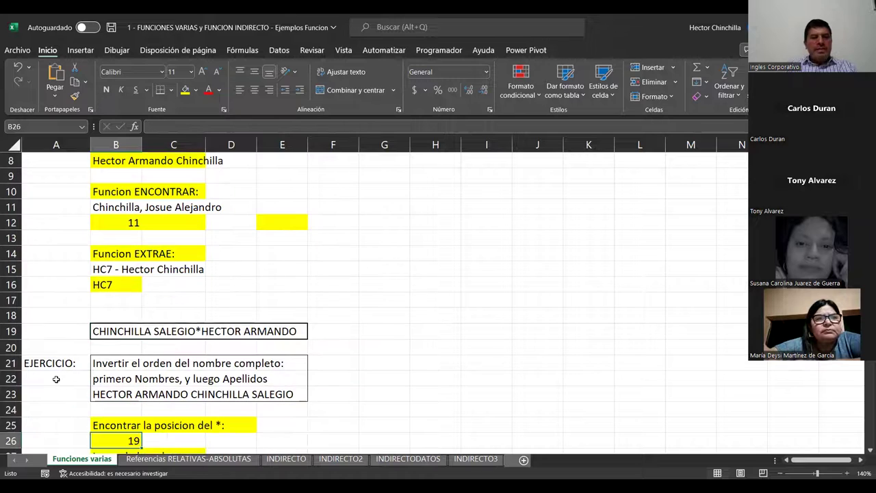
{"action": "key", "text": "Up"}
{"action": "key", "text": "Up"}
{"action": "key", "text": "Up"}
{"action": "key", "text": "Up"}
{"action": "key", "text": "Up"}
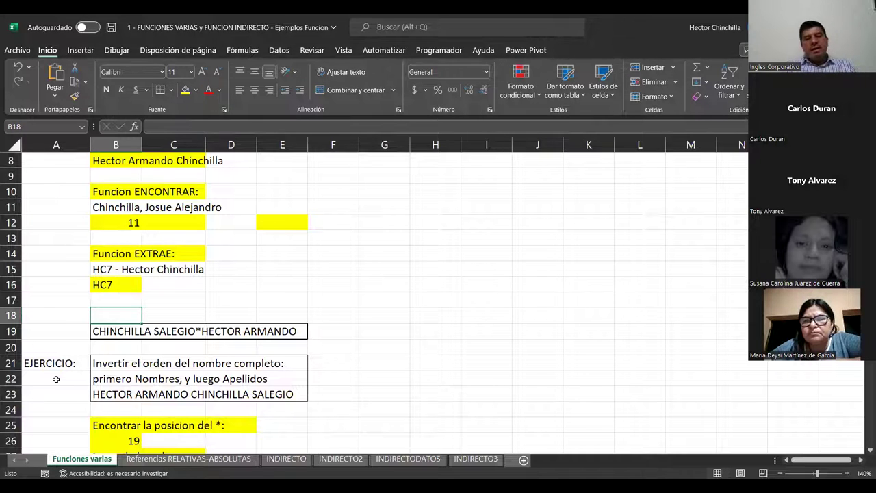
{"action": "key", "text": "Down"}
{"action": "key", "text": "Up"}
{"action": "key", "text": "Down"}
{"action": "key", "text": "Down"}
{"action": "key", "text": "Up"}
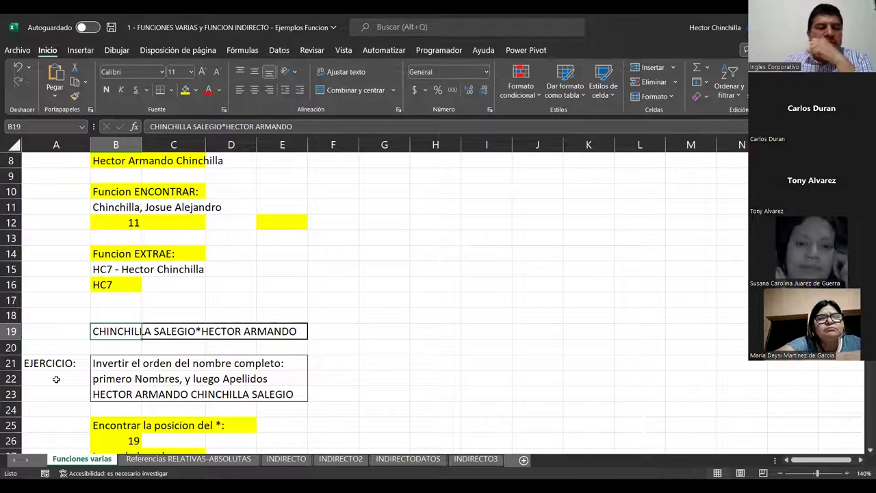
Step: Step between B19 and the exercise instruction lines in B21 to review the task
{"action": "key", "text": "Down"}
{"action": "key", "text": "Up"}
{"action": "key", "text": "Down"}
{"action": "key", "text": "Down"}
{"action": "key", "text": "Up"}
{"action": "key", "text": "Up"}
{"action": "key", "text": "Up"}
{"action": "key", "text": "Down"}
{"action": "key", "text": "Down"}
{"action": "key", "text": "Down"}
{"action": "key", "text": "Up"}
{"action": "key", "text": "Up"}
{"action": "key", "text": "Down"}
{"action": "key", "text": "Down"}
{"action": "key", "text": "Down"}
{"action": "key", "text": "Up"}
{"action": "key", "text": "Down"}
{"action": "key", "text": "Down"}
{"action": "key", "text": "Down"}
{"action": "key", "text": "Up"}
{"action": "key", "text": "Up"}
{"action": "key", "text": "Down"}
{"action": "key", "text": "Down"}
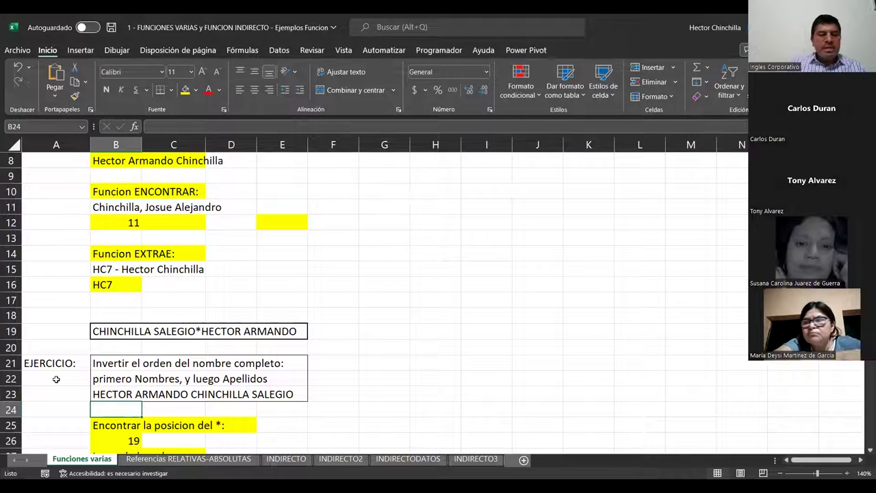
{"action": "key", "text": "Up"}
{"action": "key", "text": "Up"}
{"action": "key", "text": "Up"}
{"action": "key", "text": "Up"}
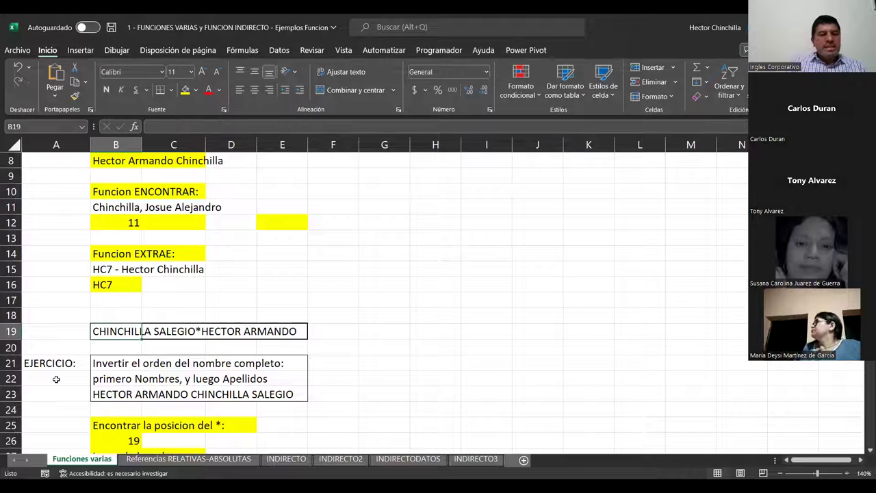
{"action": "key", "text": "Down"}
{"action": "key", "text": "Down"}
{"action": "key", "text": "Down"}
{"action": "key", "text": "Down"}
{"action": "key", "text": "Down"}
{"action": "key", "text": "Up"}
{"action": "key", "text": "Up"}
{"action": "key", "text": "Up"}
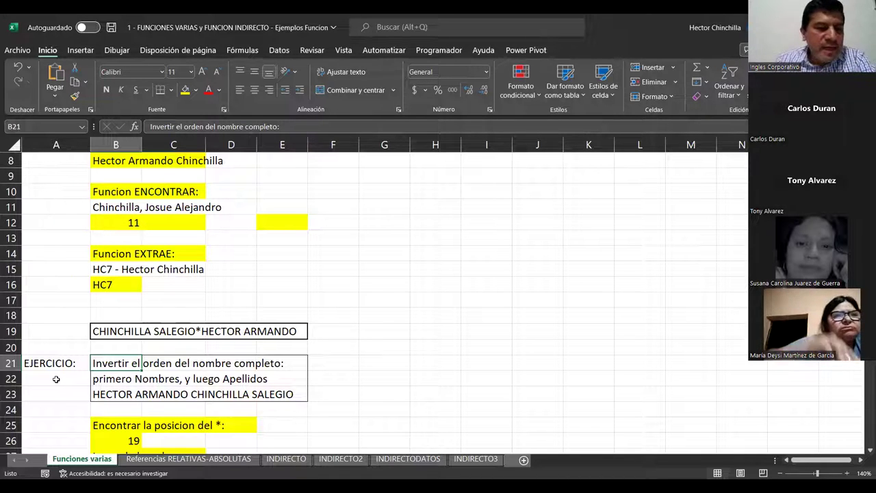
{"action": "key", "text": "Down"}
{"action": "key", "text": "Down"}
{"action": "key", "text": "Down"}
{"action": "key", "text": "Down"}
{"action": "key", "text": "Down"}
{"action": "key", "text": "Down"}
{"action": "key", "text": "Down"}
{"action": "key", "text": "Down"}
{"action": "key", "text": "Down"}
{"action": "key", "text": "Down"}
{"action": "key", "text": "Down"}
{"action": "key", "text": "Down"}
{"action": "key", "text": "Down"}
{"action": "key", "text": "Down"}
{"action": "key", "text": "Down"}
{"action": "key", "text": "Down"}
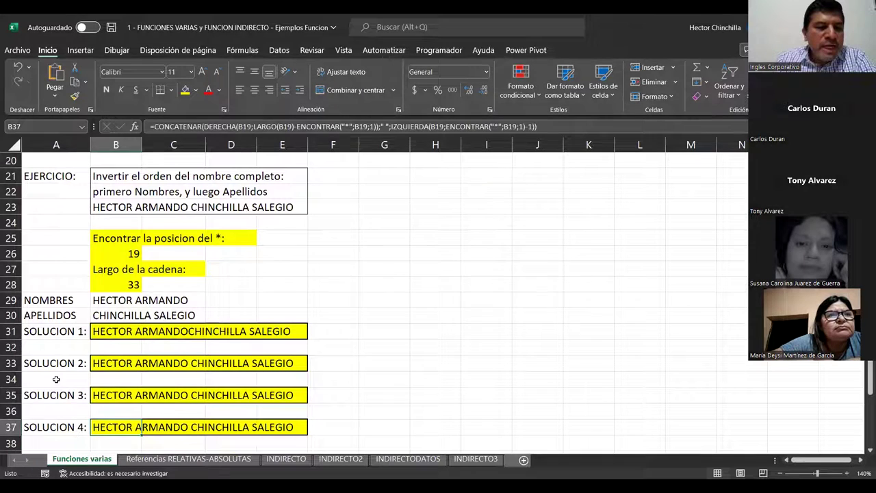
{"action": "key", "text": "Up"}
{"action": "key", "text": "Up"}
{"action": "key", "text": "Up"}
{"action": "key", "text": "Up"}
{"action": "key", "text": "Up"}
{"action": "key", "text": "Up"}
{"action": "key", "text": "Up"}
{"action": "key", "text": "Up"}
{"action": "key", "text": "Up"}
{"action": "key", "text": "Up"}
{"action": "key", "text": "Down"}
{"action": "key", "text": "Down"}
{"action": "key", "text": "Down"}
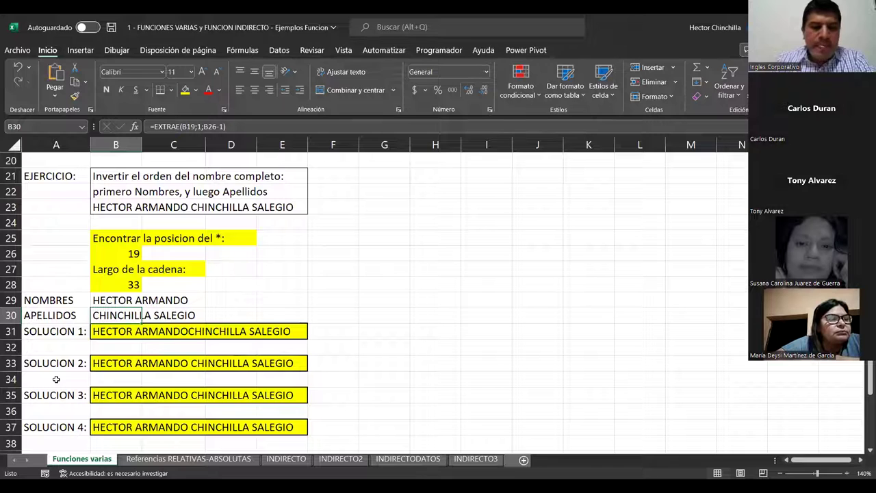
{"action": "key", "text": "Up"}
{"action": "key", "text": "Up"}
{"action": "key", "text": "Up"}
{"action": "key", "text": "Up"}
{"action": "key", "text": "Up"}
{"action": "key", "text": "Up"}
{"action": "key", "text": "Up"}
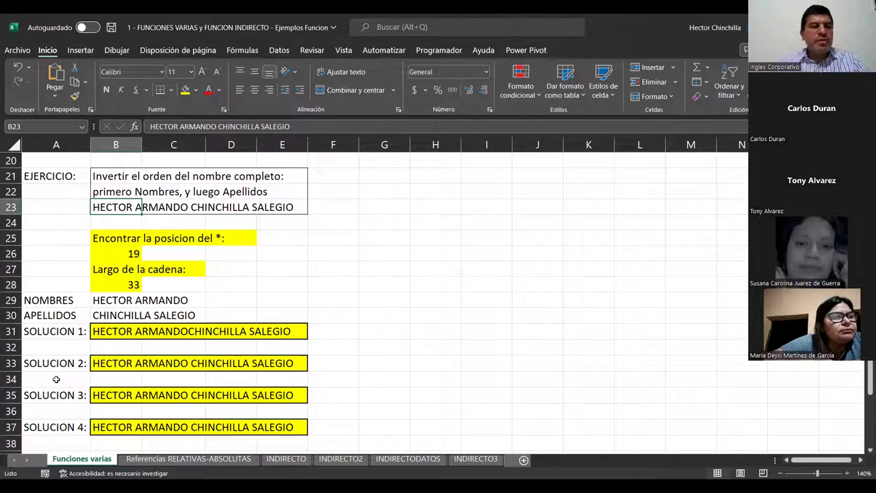
{"action": "key", "text": "Down"}
{"action": "key", "text": "Down"}
{"action": "key", "text": "Up"}
{"action": "key", "text": "Up"}
{"action": "key", "text": "Down"}
{"action": "key", "text": "Down"}
{"action": "key", "text": "Down"}
{"action": "key", "text": "Up"}
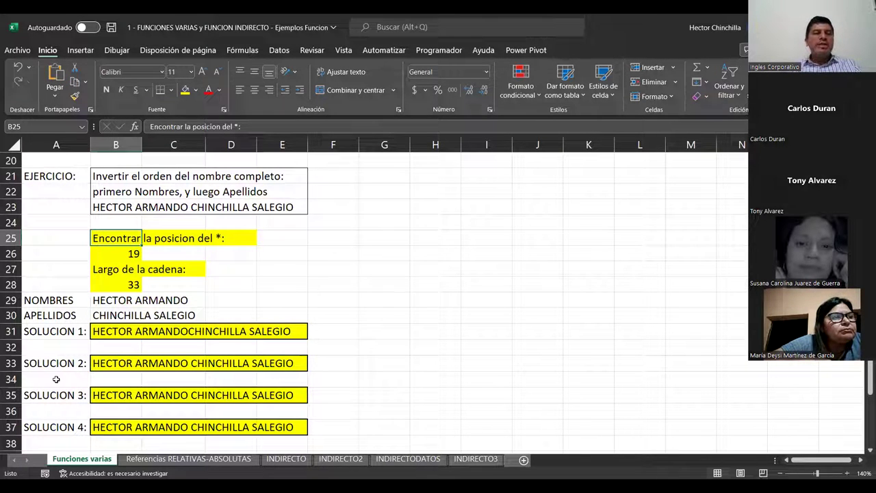
{"action": "key", "text": "Down"}
{"action": "key", "text": "Up"}
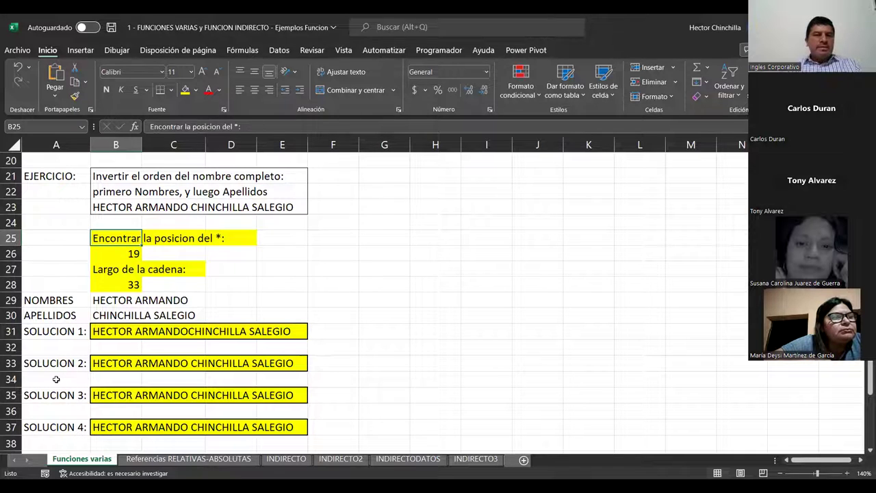
{"action": "key", "text": "Down"}
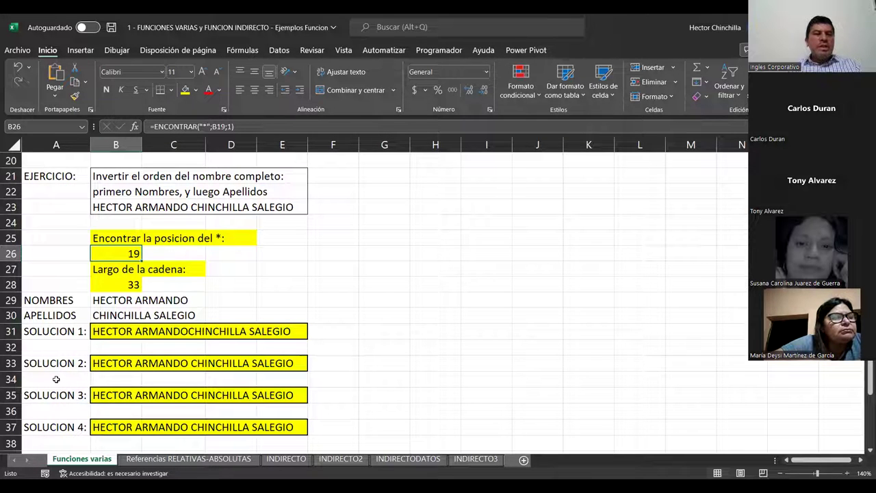
{"action": "key", "text": "Up"}
{"action": "key", "text": "Up"}
{"action": "key", "text": "Up"}
{"action": "key", "text": "Down"}
{"action": "key", "text": "Down"}
{"action": "key", "text": "Down"}
{"action": "key", "text": "Up"}
{"action": "key", "text": "Up"}
{"action": "key", "text": "Up"}
{"action": "key", "text": "Up"}
{"action": "key", "text": "Up"}
{"action": "key", "text": "Up"}
{"action": "key", "text": "Up"}
{"action": "key", "text": "Up"}
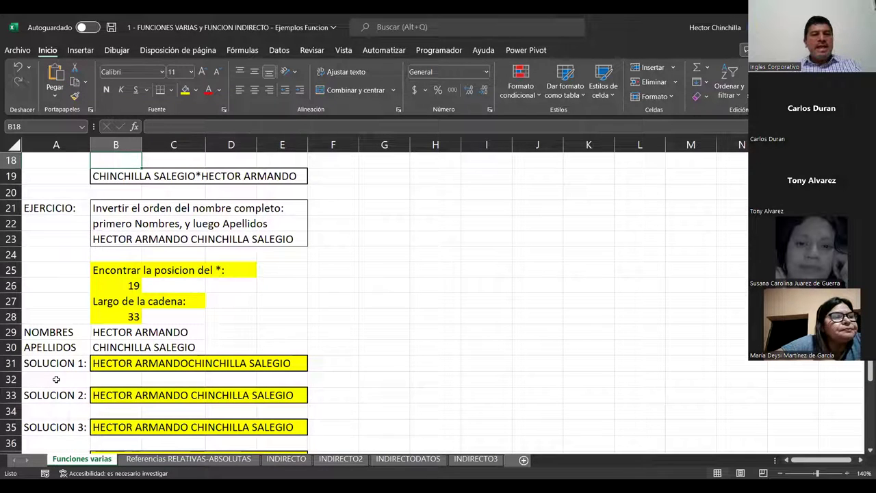
Step: Go from B19 down to B26 and show =ENCONTRAR("*";B19;1) in edit mode
{"action": "key", "text": "Down"}
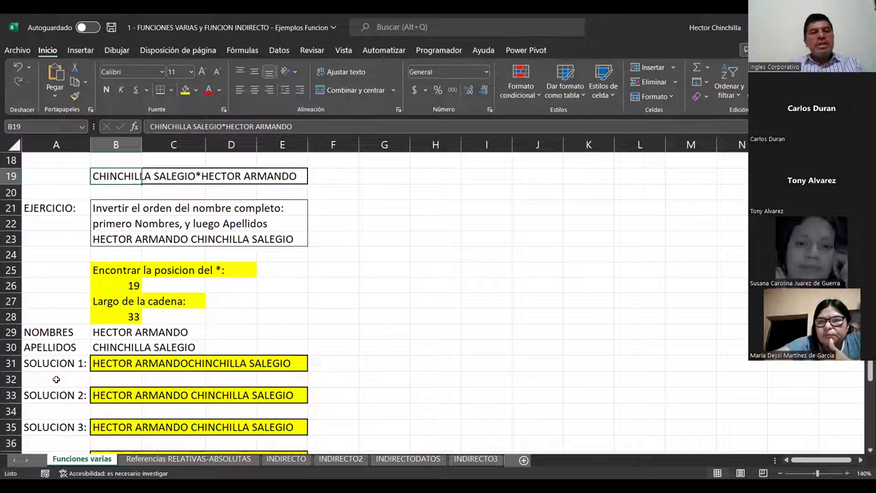
{"action": "key", "text": "Down"}
{"action": "key", "text": "Up"}
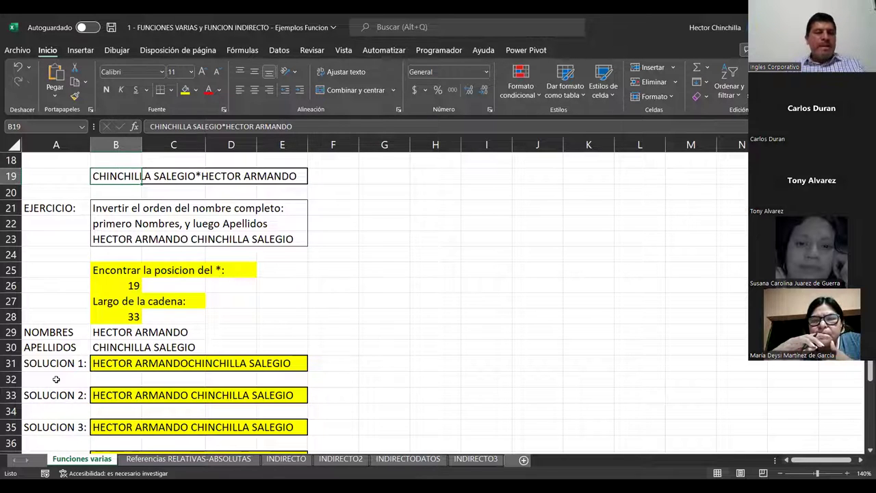
{"action": "key", "text": "Down"}
{"action": "key", "text": "Down"}
{"action": "key", "text": "Down"}
{"action": "key", "text": "Down"}
{"action": "key", "text": "Down"}
{"action": "key", "text": "Down"}
{"action": "key", "text": "Down"}
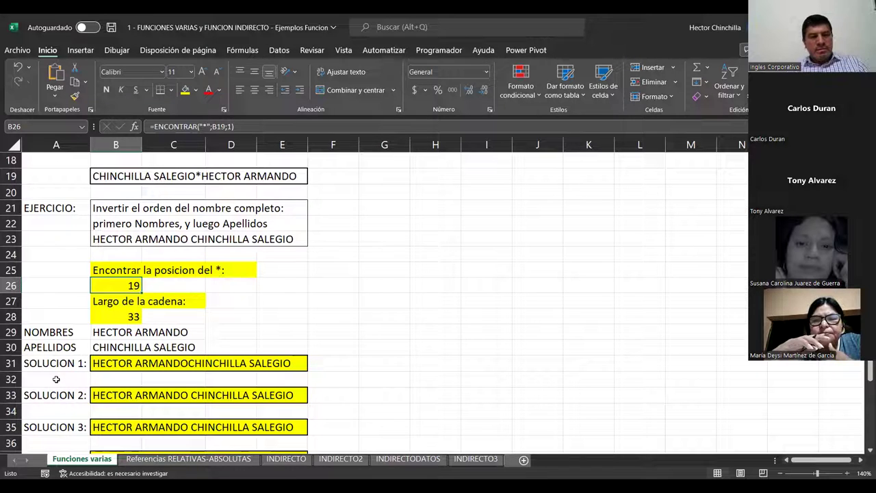
{"action": "key", "text": "F2"}
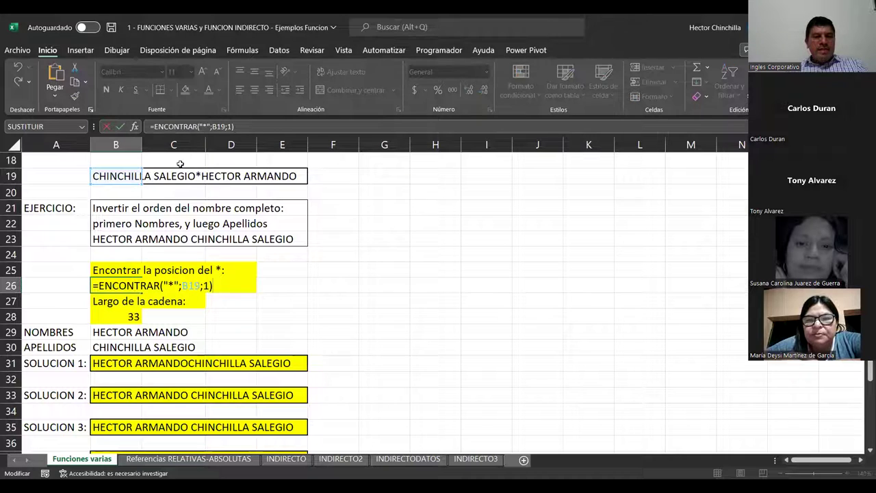
Step: Exit B26's edit keeping 19, then review the formula and B19's name string
{"action": "left_click", "coordinate": [279, 287]}
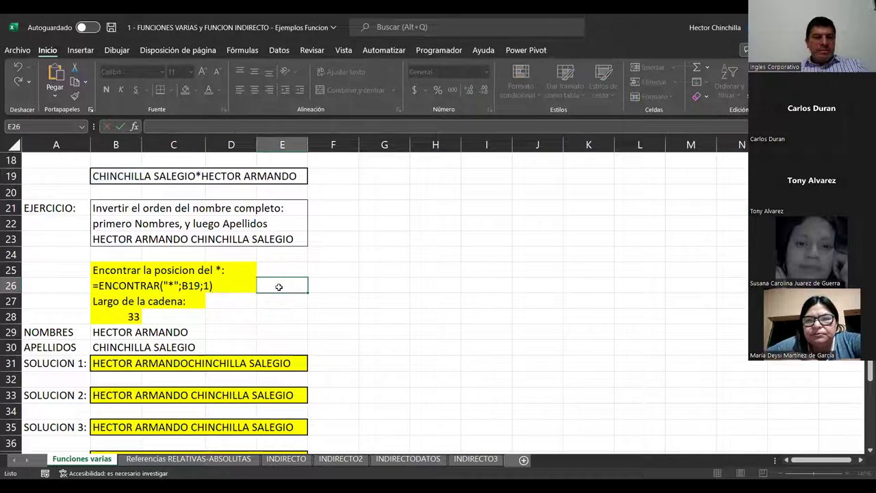
{"action": "left_click", "coordinate": [132, 285]}
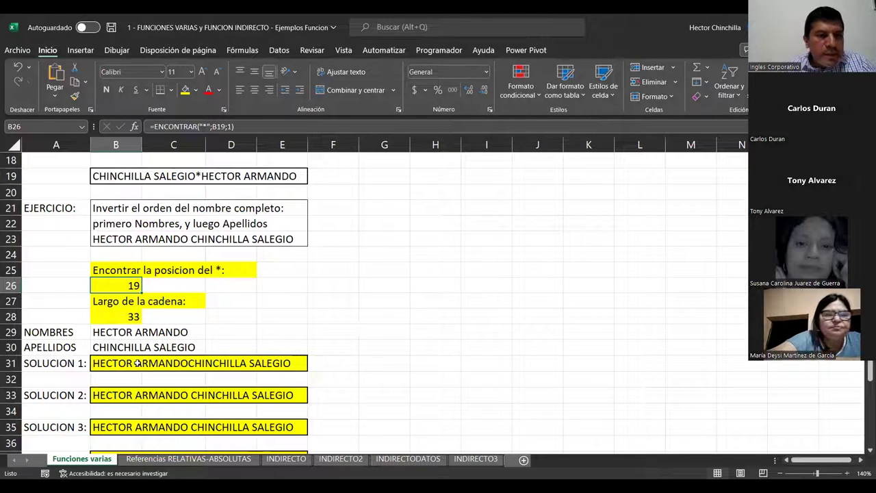
{"action": "left_click", "coordinate": [117, 177]}
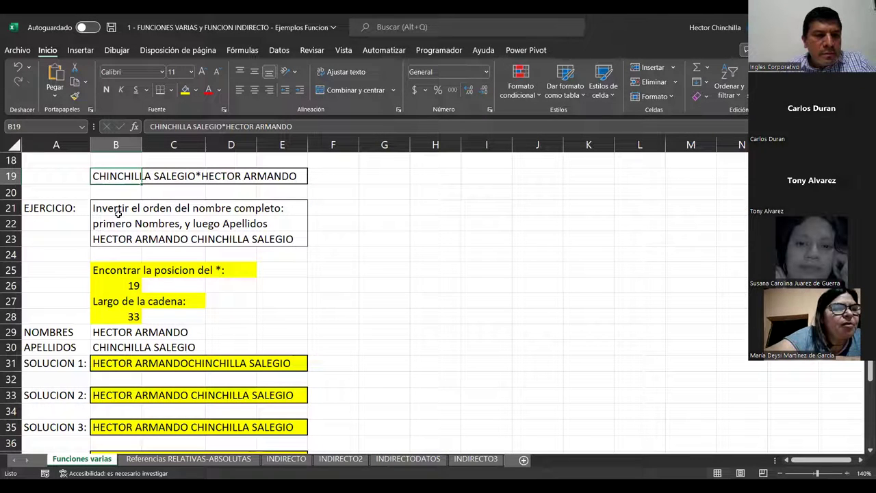
{"action": "left_click", "coordinate": [147, 286]}
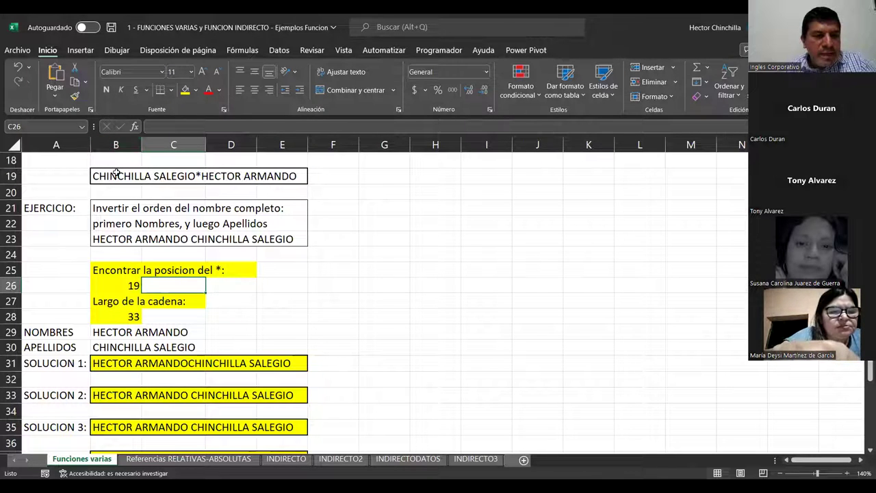
{"action": "left_click", "coordinate": [116, 175]}
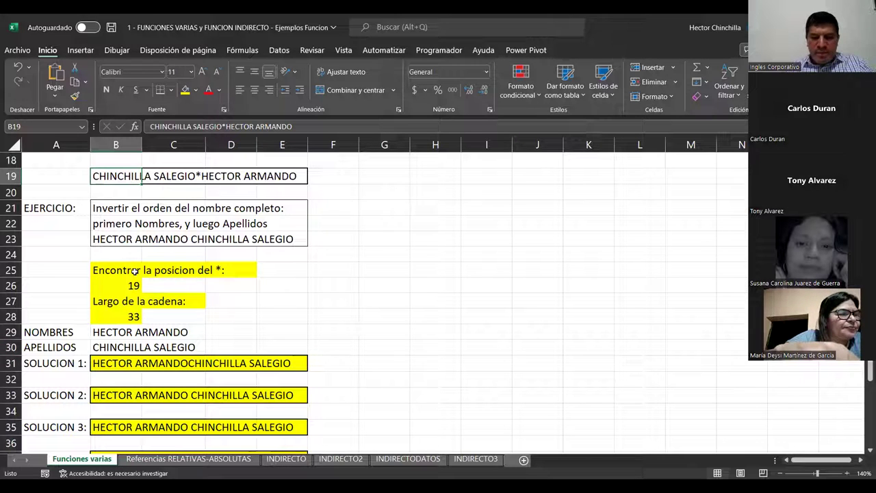
{"action": "key", "text": "Right"}
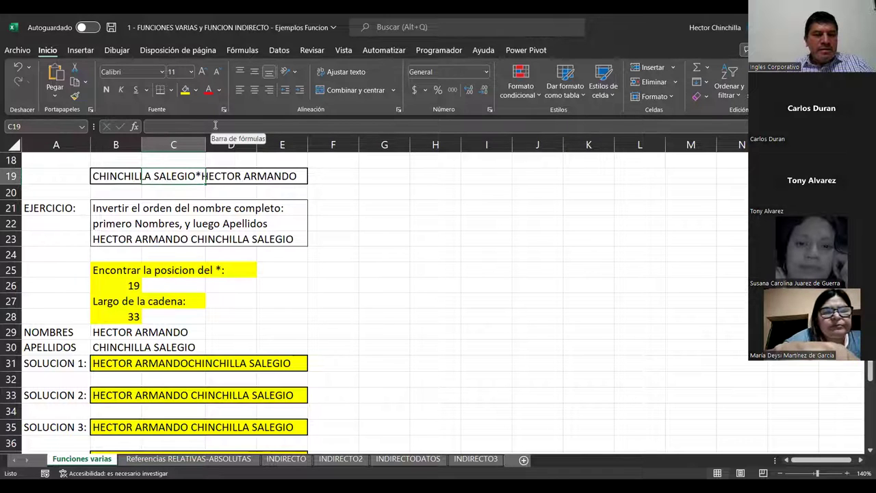
{"action": "left_click", "coordinate": [125, 178]}
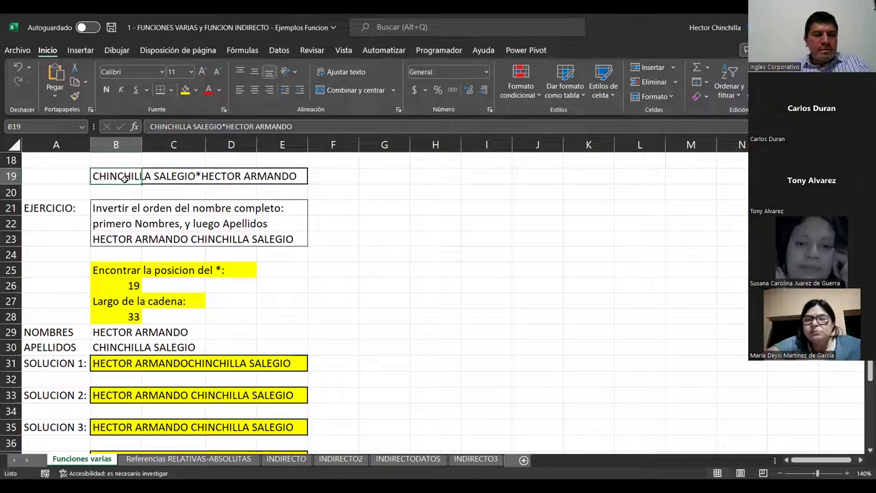
{"action": "double_click", "coordinate": [140, 145]}
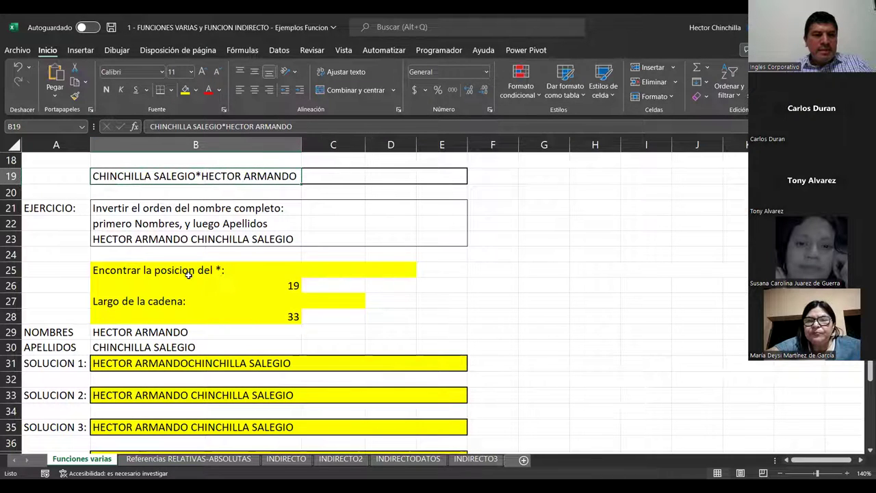
{"action": "key", "text": "Down"}
{"action": "key", "text": "Down"}
{"action": "key", "text": "Up"}
{"action": "key", "text": "Up"}
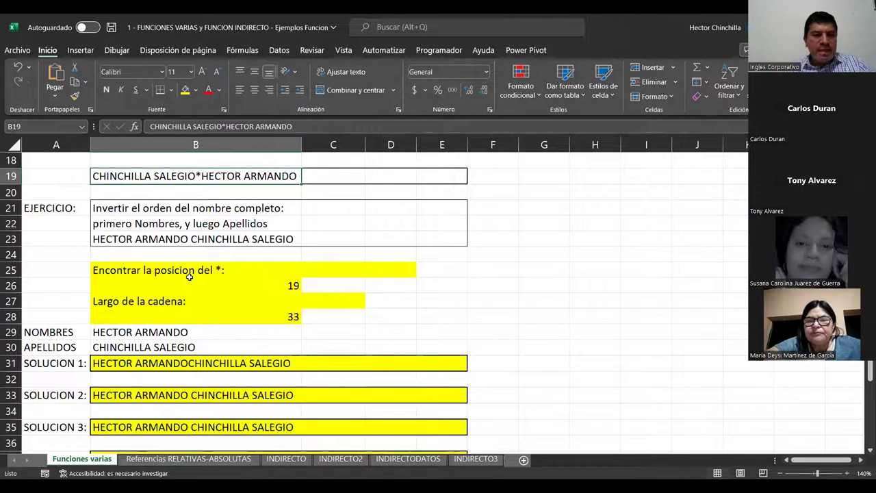
{"action": "key", "text": "Down"}
{"action": "key", "text": "Up"}
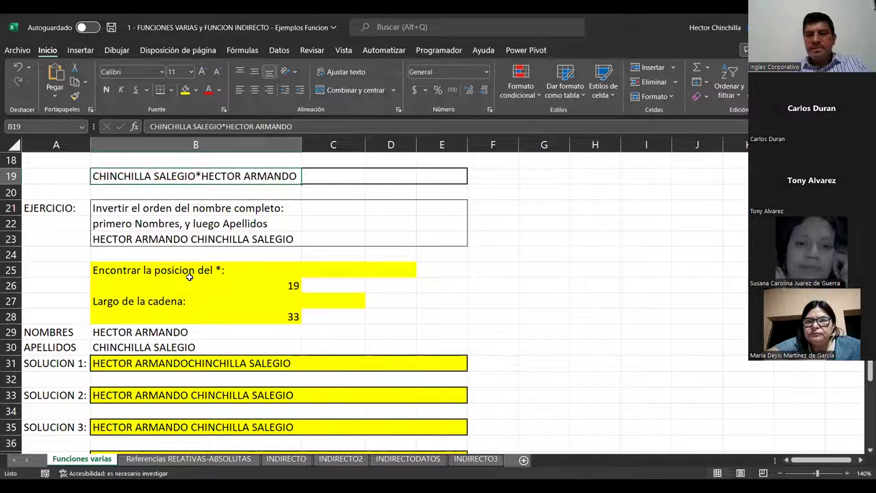
{"action": "key", "text": "Down"}
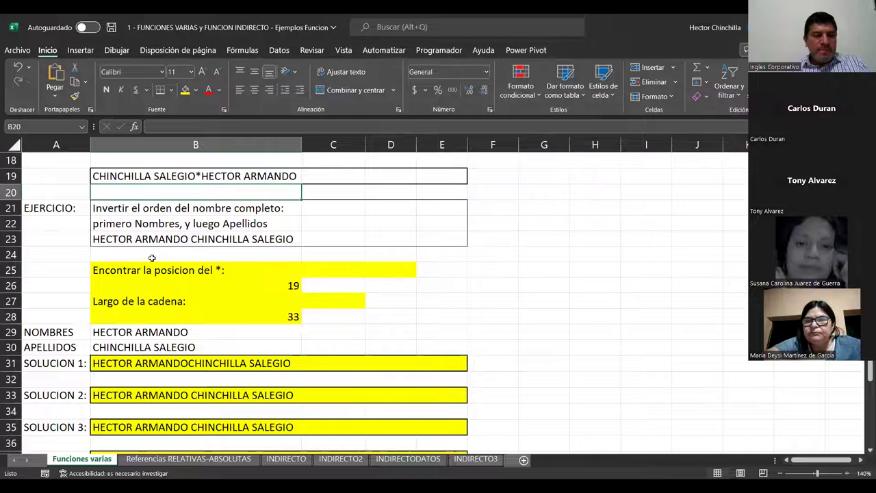
{"action": "key", "text": "Down"}
{"action": "key", "text": "Down"}
{"action": "key", "text": "Down"}
{"action": "key", "text": "Down"}
{"action": "key", "text": "Down"}
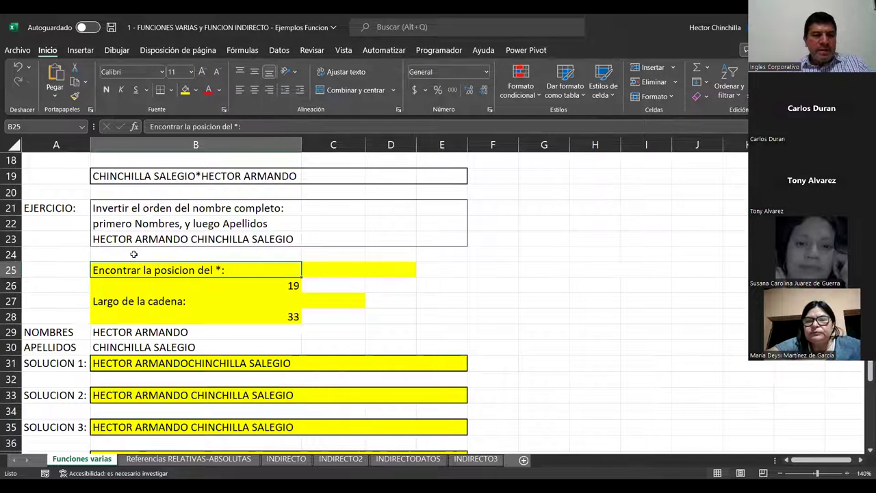
{"action": "key", "text": "Down"}
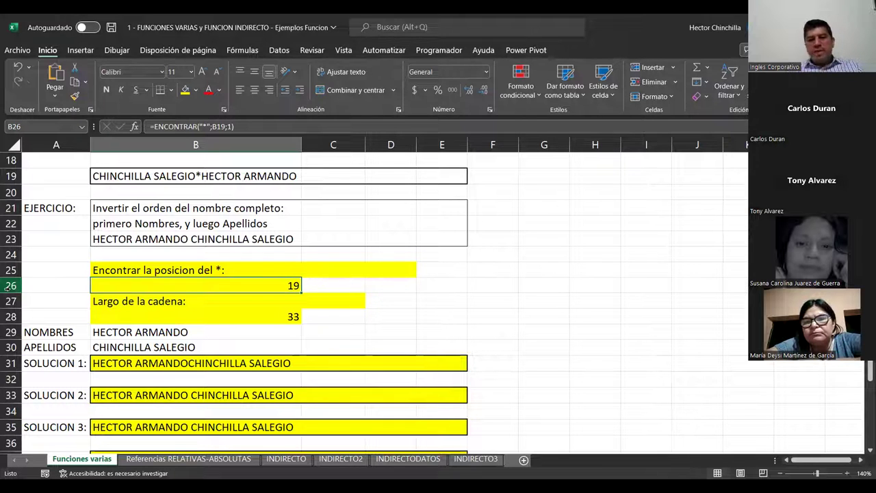
Step: Show B28's =LARGO(B19) formula, then close it keeping the length 33
{"action": "key", "text": "Down"}
{"action": "key", "text": "Down"}
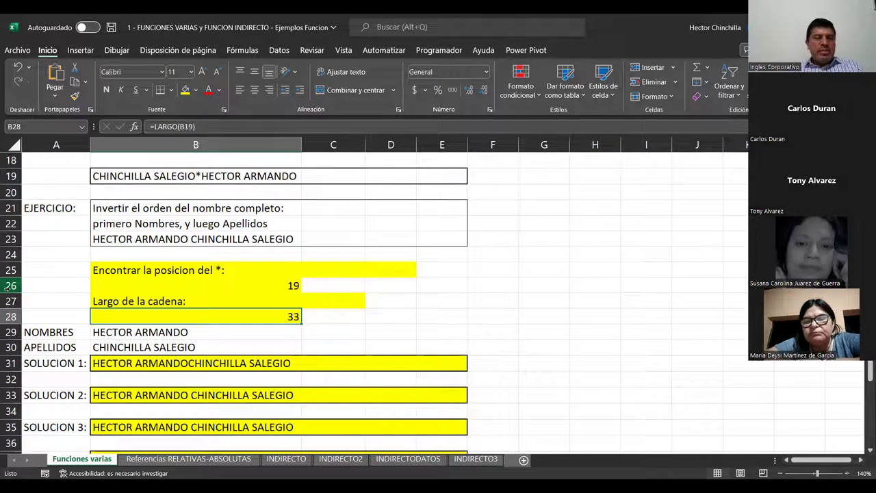
{"action": "key", "text": "F2"}
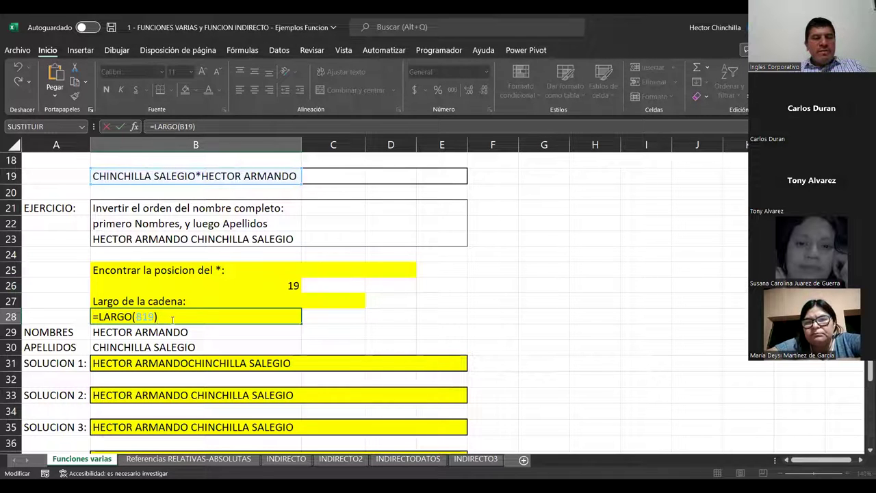
{"action": "left_click", "coordinate": [339, 317]}
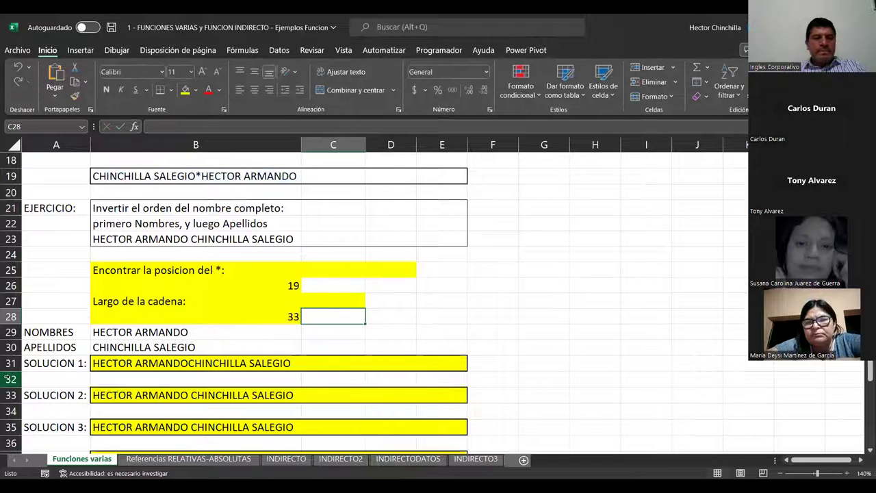
{"action": "key", "text": "Left"}
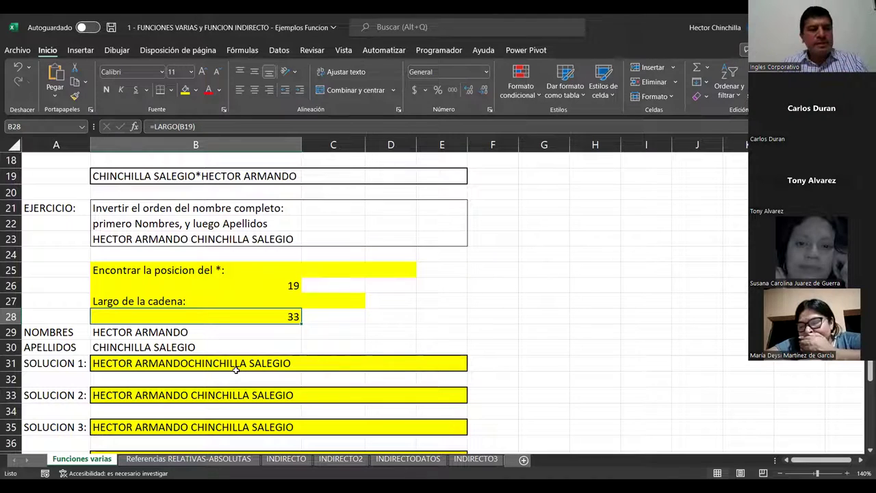
Step: Show B29's EXTRAE formula returning HECTOR ARMANDO, zooming the sheet to 150%
{"action": "key", "text": "Down"}
{"action": "key", "text": "Up"}
{"action": "key", "text": "Down"}
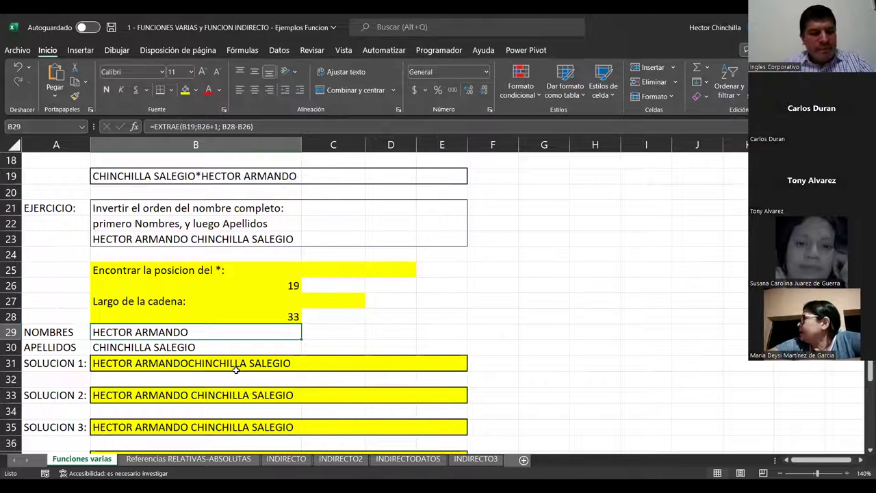
{"action": "key", "text": "F2"}
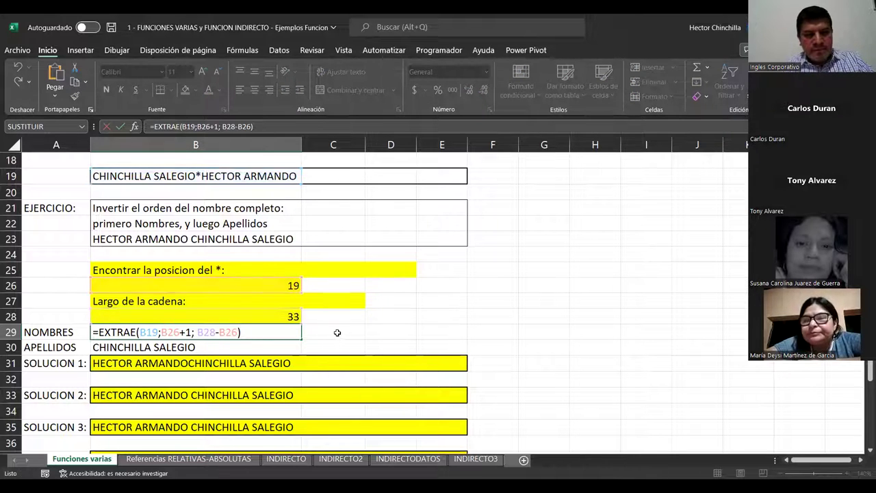
{"action": "left_click", "coordinate": [339, 334]}
{"action": "left_click", "coordinate": [848, 473]}
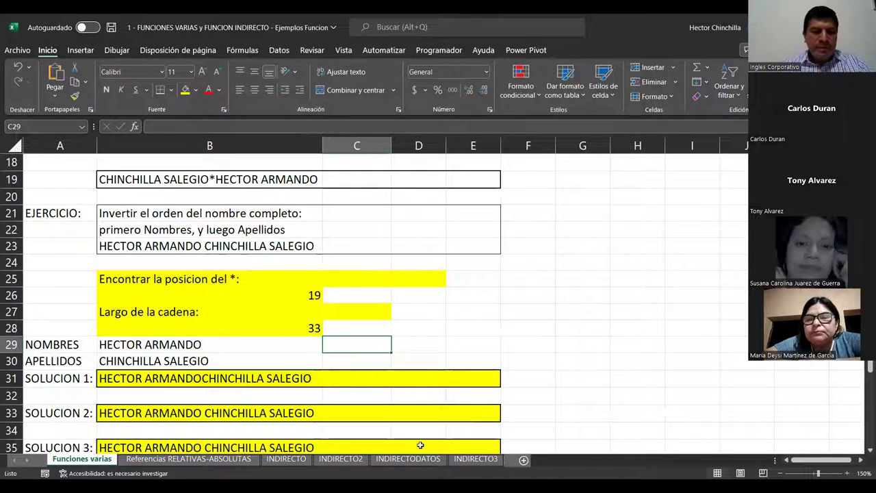
{"action": "key", "text": "Left"}
{"action": "key", "text": "F2"}
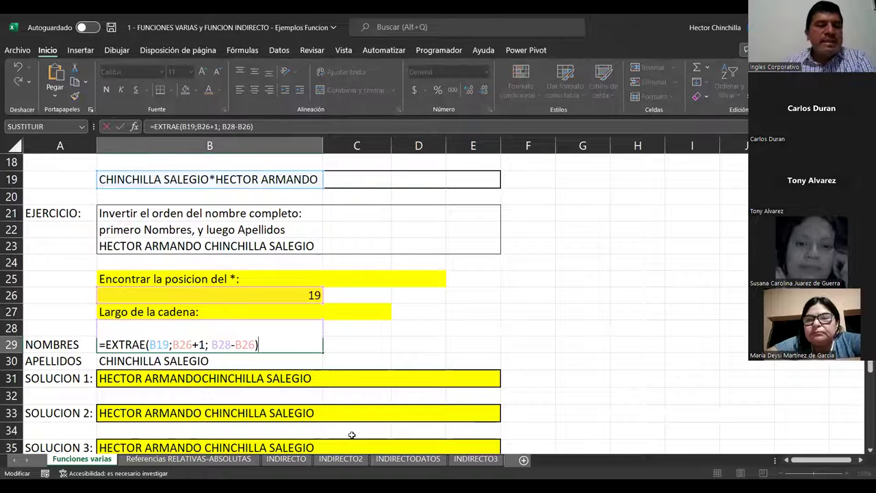
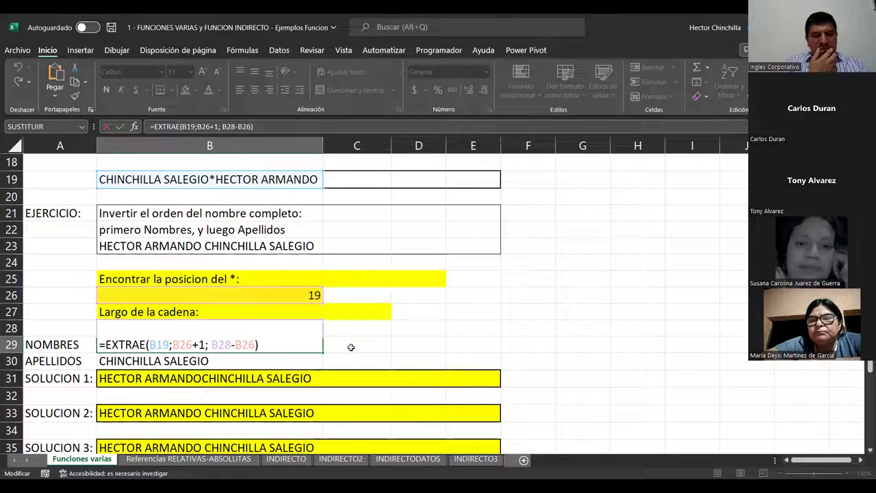
Step: Commit =EXTRAE(B19;B26+1;B28-B26) in B29, then review the B26, B28 and B29 formulas
{"action": "left_click", "coordinate": [351, 347]}
{"action": "left_click", "coordinate": [243, 295]}
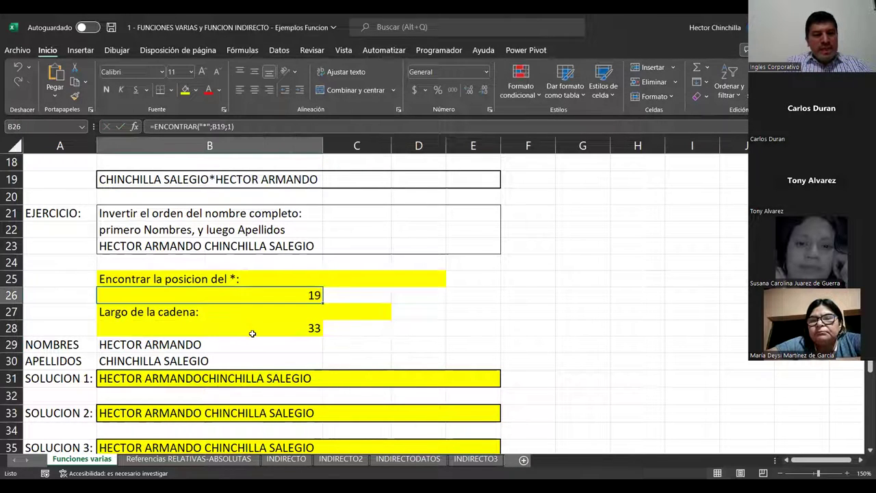
{"action": "left_click", "coordinate": [249, 331]}
{"action": "left_click", "coordinate": [242, 296]}
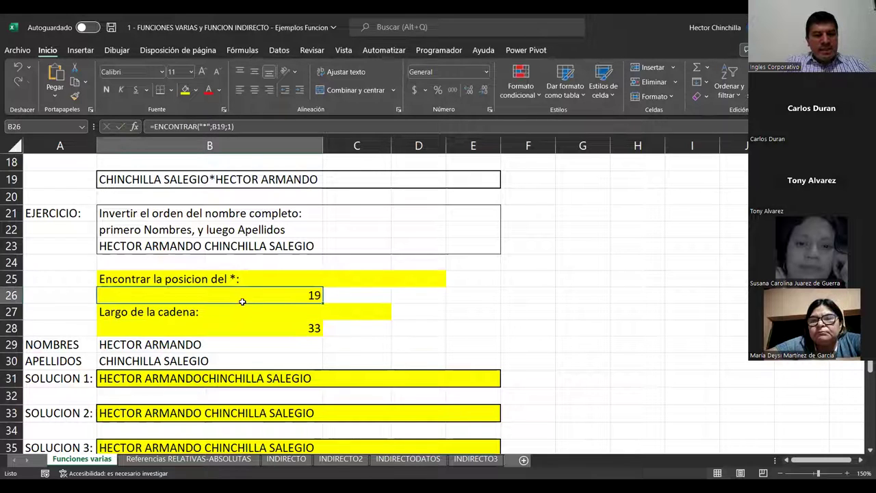
{"action": "left_click", "coordinate": [245, 326]}
{"action": "left_click", "coordinate": [200, 346]}
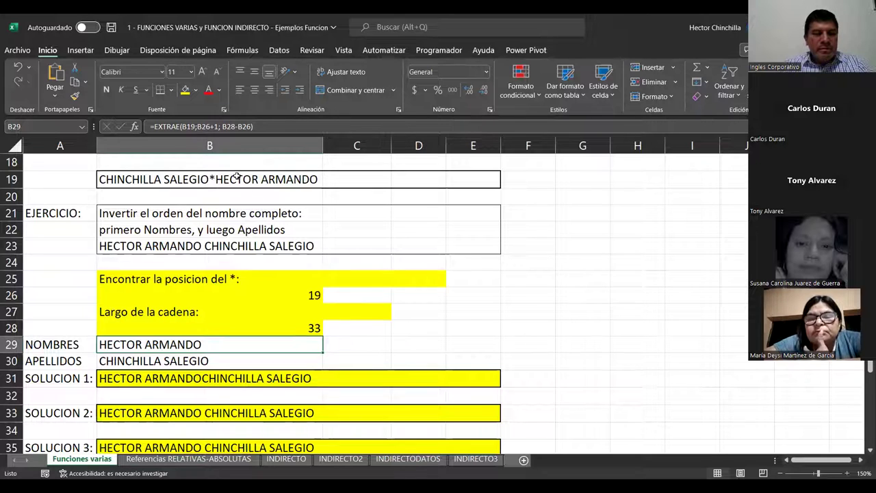
{"action": "left_click", "coordinate": [324, 180]}
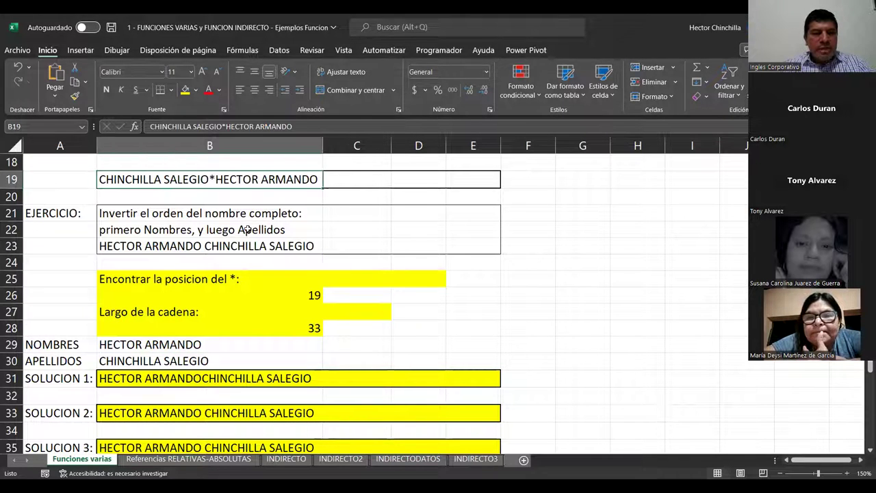
{"action": "left_click", "coordinate": [303, 124]}
{"action": "key", "text": "BackSpace"}
{"action": "key", "text": "BackSpace"}
{"action": "key", "text": "BackSpace"}
{"action": "key", "text": "BackSpace"}
{"action": "key", "text": "BackSpace"}
{"action": "key", "text": "BackSpace"}
{"action": "type", "text": "david"}
{"action": "key", "text": "Return"}
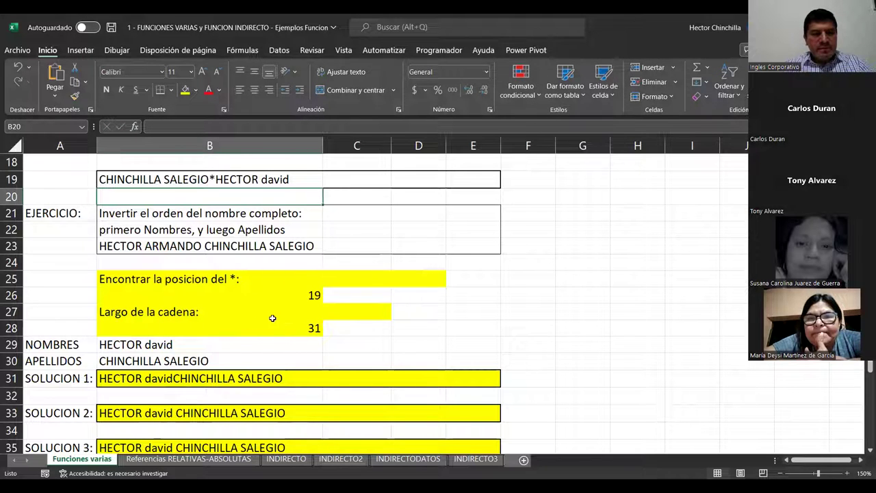
{"action": "left_click", "coordinate": [210, 179]}
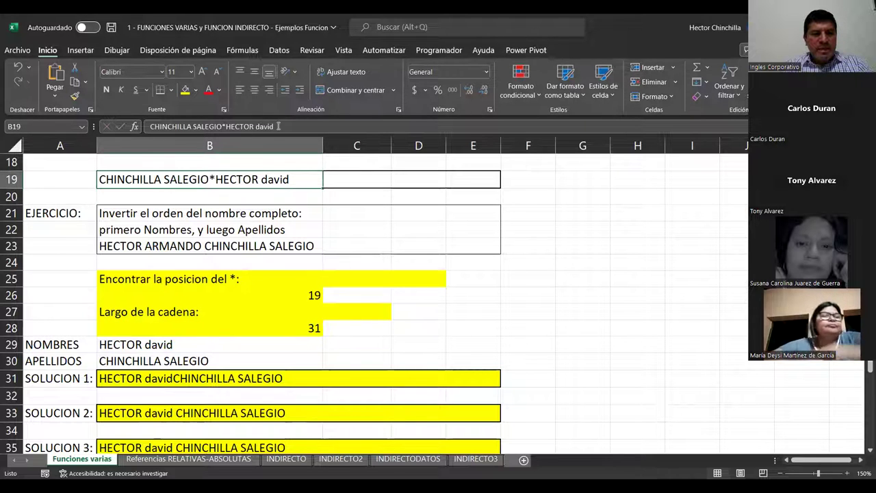
{"action": "left_click_drag", "start_coordinate": [256, 127], "coordinate": [279, 127]}
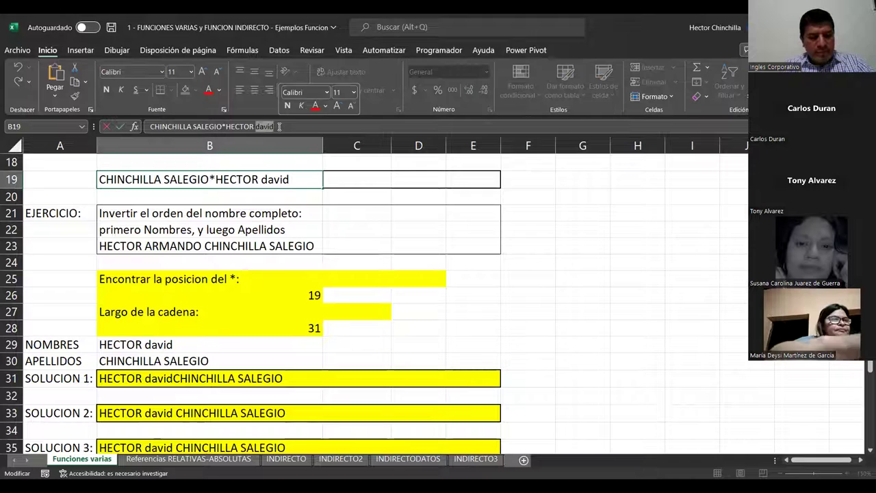
{"action": "type", "text": "ARMANDO"}
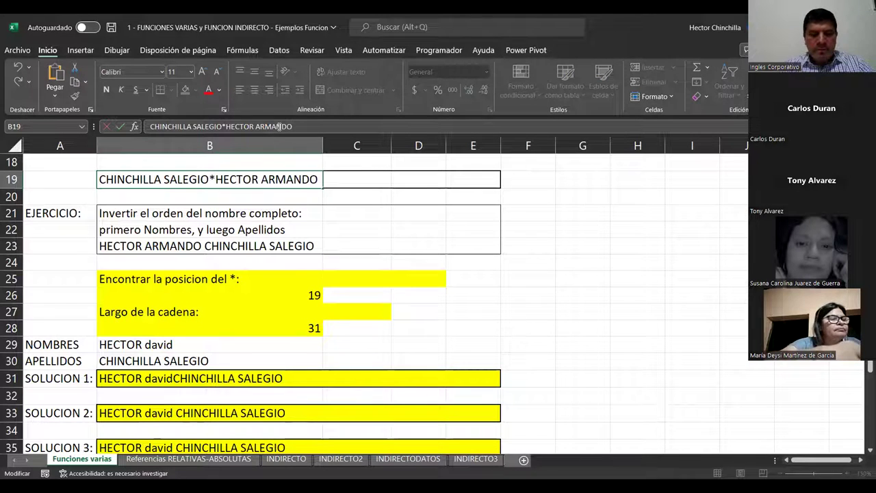
{"action": "key", "text": "Return"}
{"action": "key", "text": "Down"}
{"action": "key", "text": "Down"}
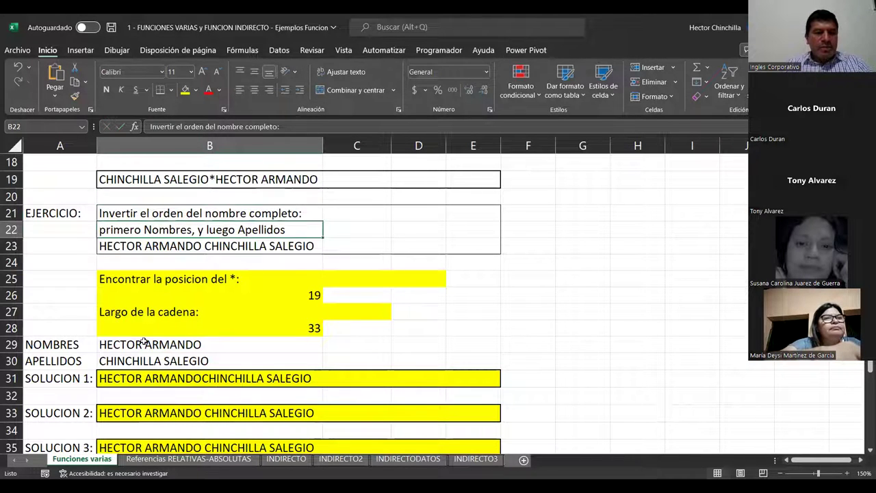
{"action": "left_click", "coordinate": [144, 342]}
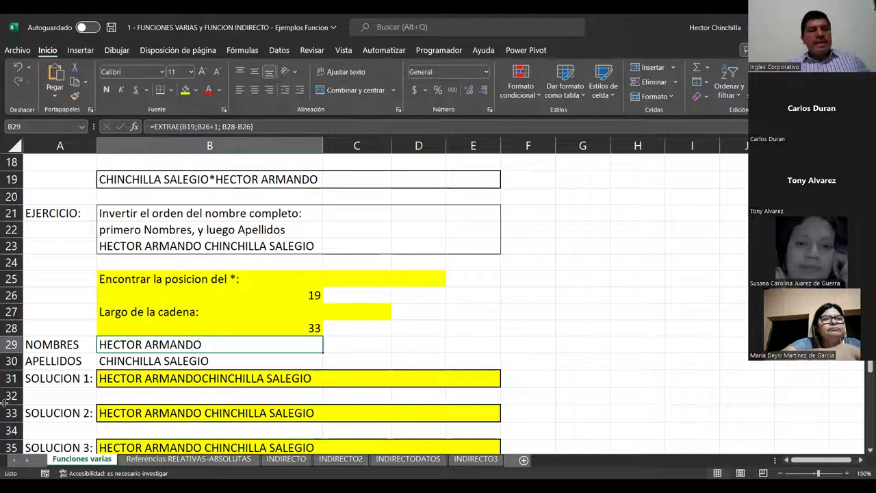
{"action": "key", "text": "Down"}
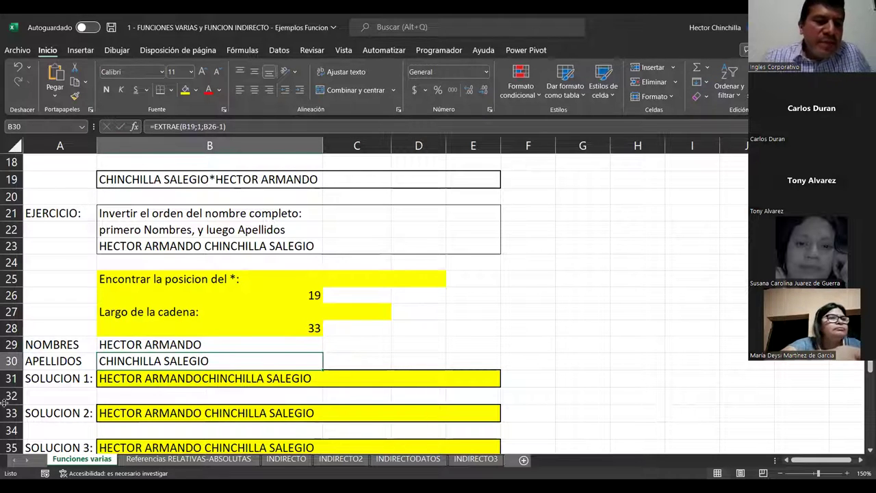
{"action": "key", "text": "Up"}
{"action": "key", "text": "Down"}
{"action": "key", "text": "Up"}
{"action": "key", "text": "Down"}
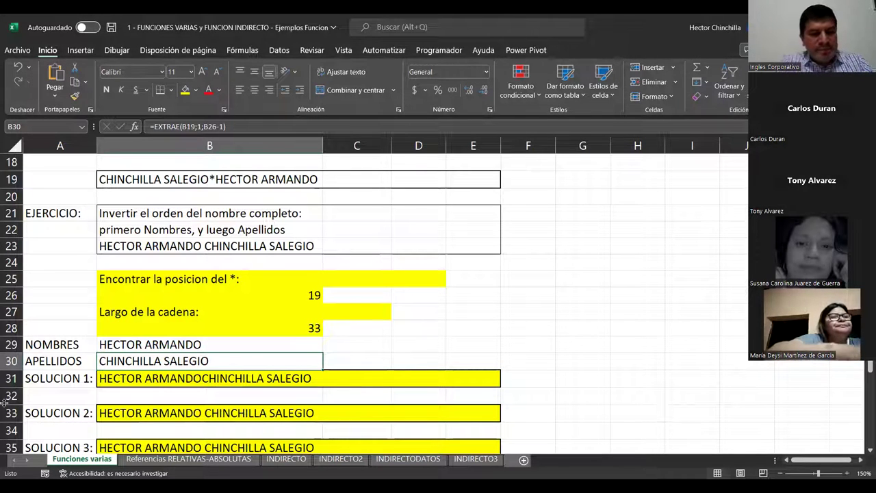
{"action": "key", "text": "F2"}
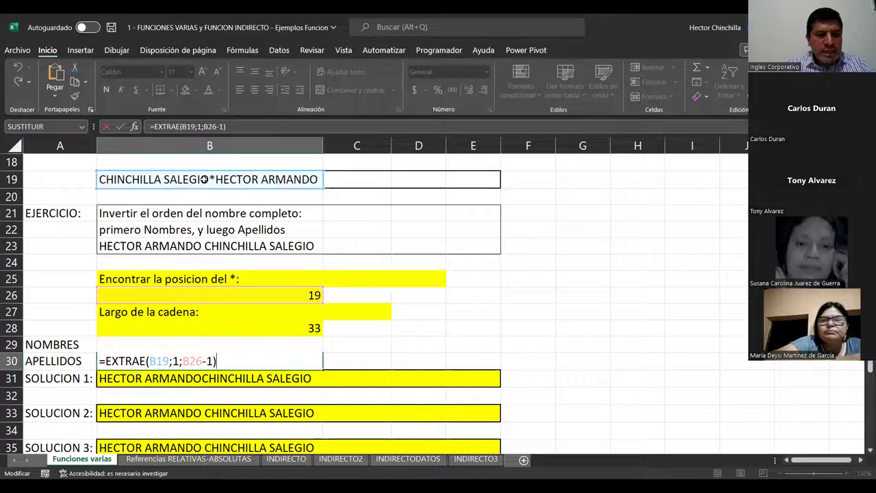
{"action": "left_click", "coordinate": [354, 364]}
{"action": "key", "text": "Left"}
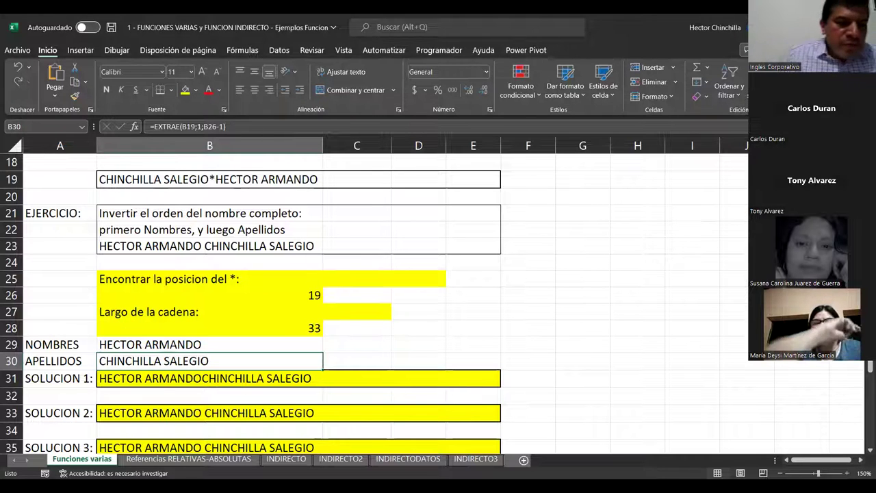
{"action": "key", "text": "Up"}
{"action": "key", "text": "Down"}
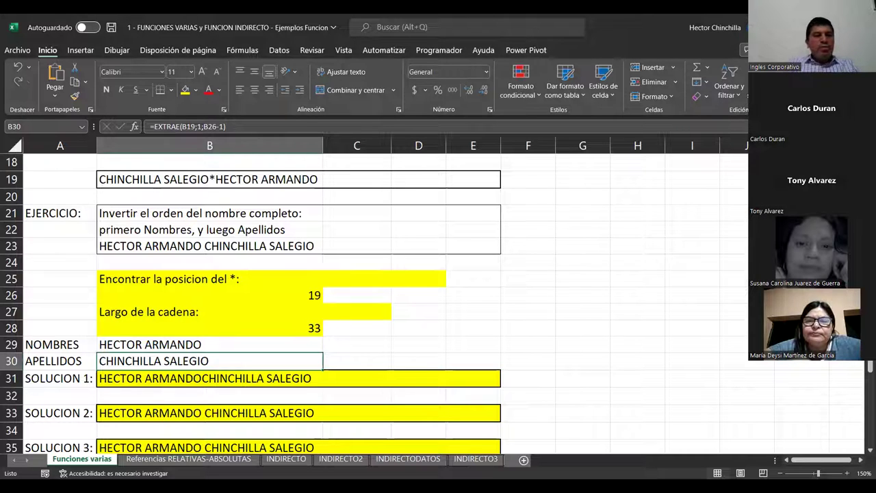
{"action": "key", "text": "Down"}
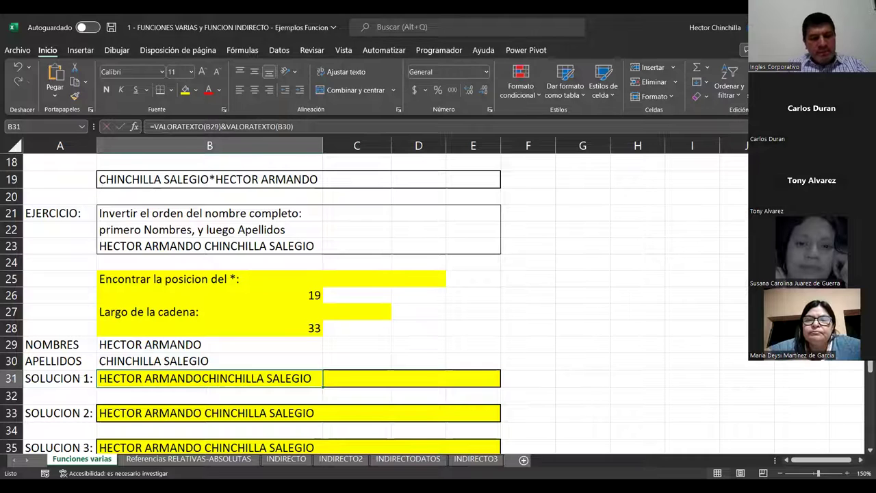
{"action": "key", "text": "F2"}
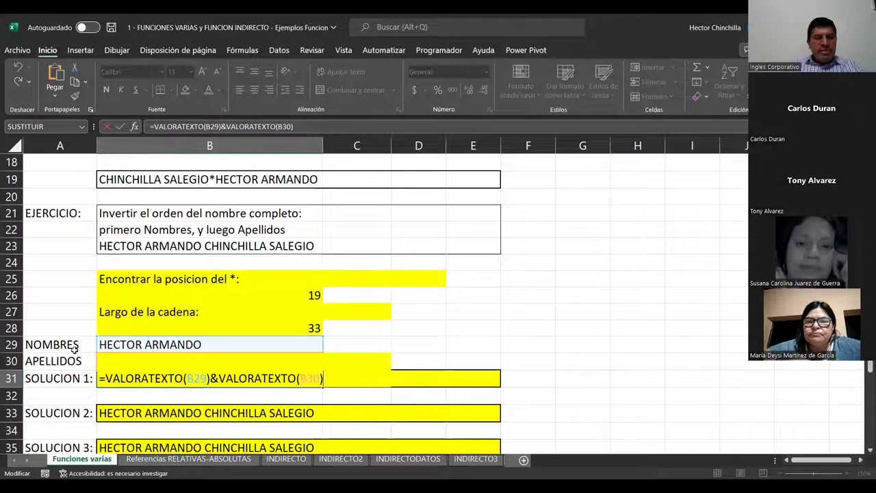
{"action": "left_click", "coordinate": [422, 343]}
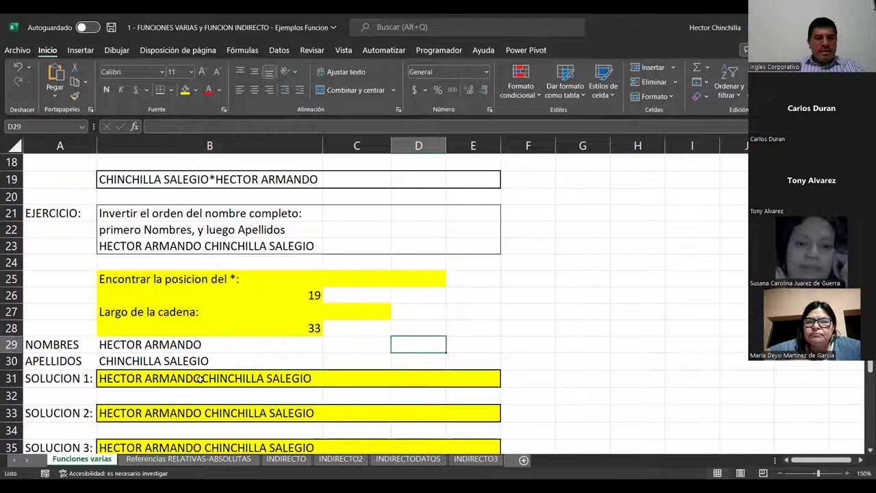
{"action": "left_click", "coordinate": [123, 378]}
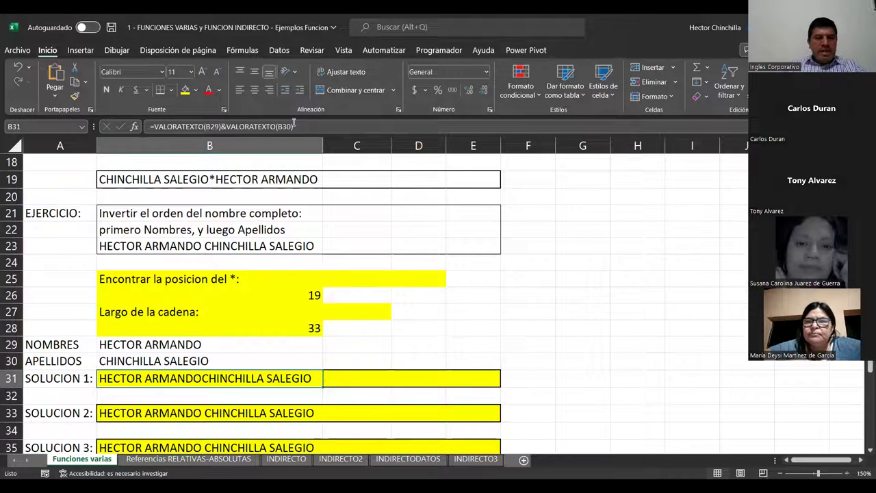
{"action": "key", "text": "F2"}
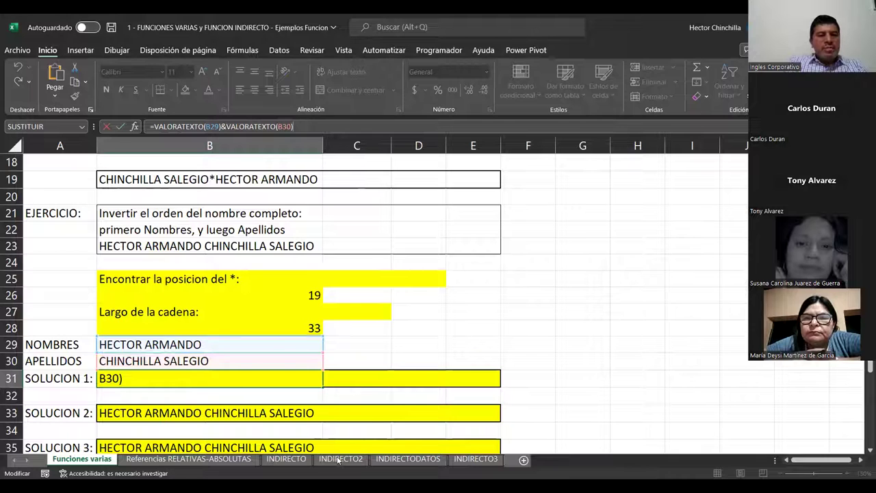
{"action": "left_click", "coordinate": [413, 360]}
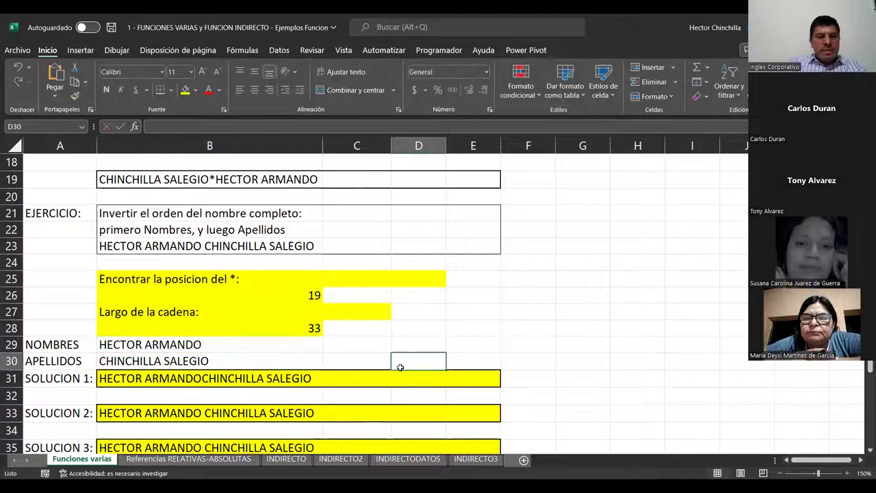
{"action": "left_click", "coordinate": [209, 361]}
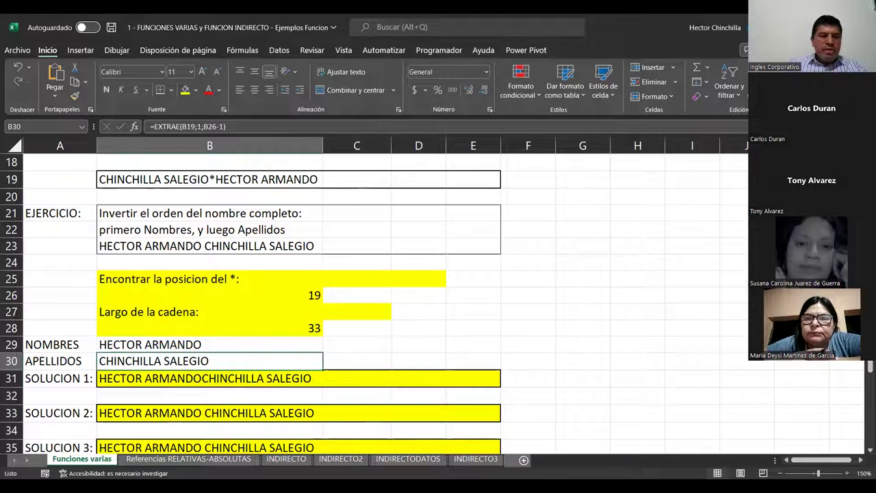
{"action": "key", "text": "Down"}
{"action": "key", "text": "Down"}
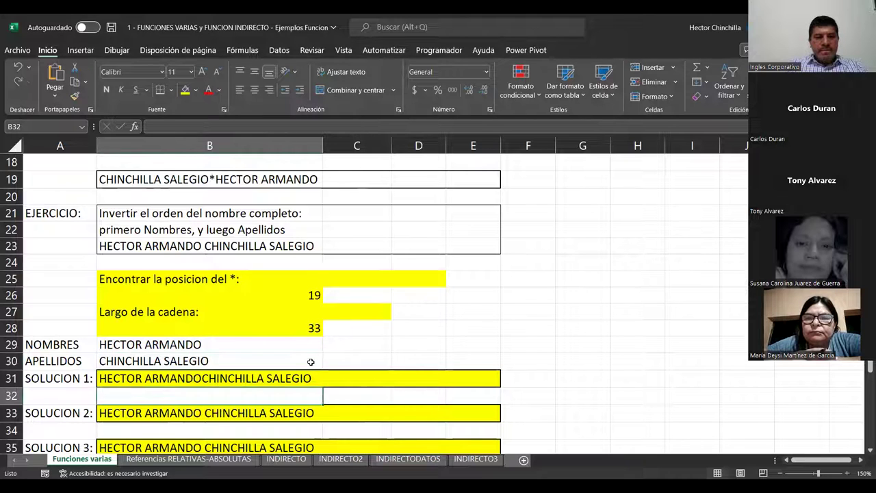
{"action": "key", "text": "Up"}
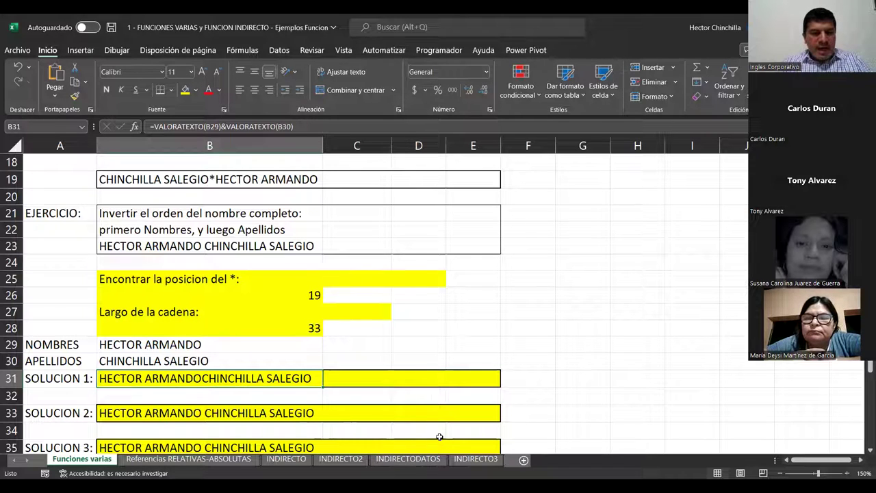
{"action": "key", "text": "Down"}
{"action": "key", "text": "Down"}
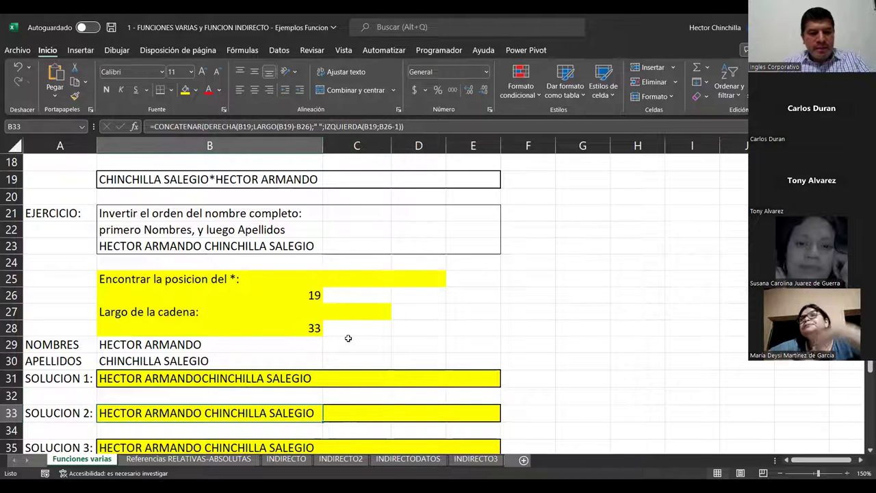
Step: Check the SOLUCION 2 CONCATENAR formula's references and inspect the SOLUCION 3 formula
{"action": "key", "text": "F2"}
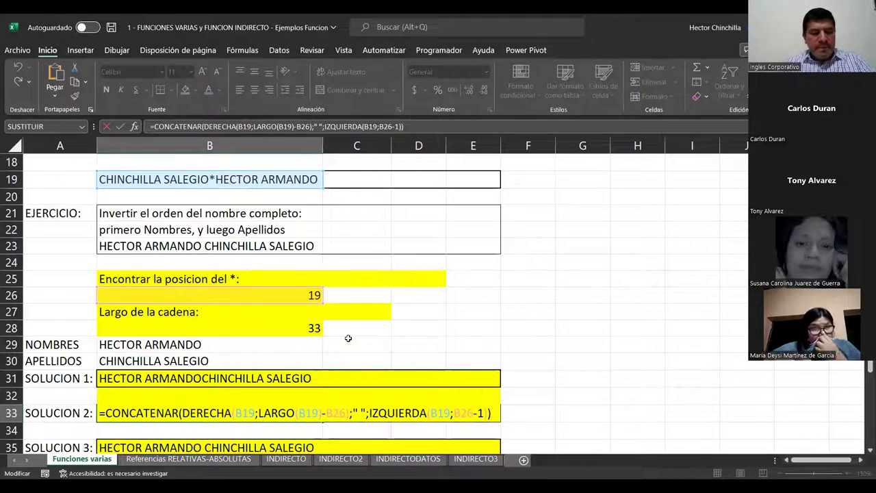
{"action": "key", "text": "Escape"}
{"action": "scroll", "coordinate": [320, 307], "scroll_direction": "down", "scroll_amount": 1}
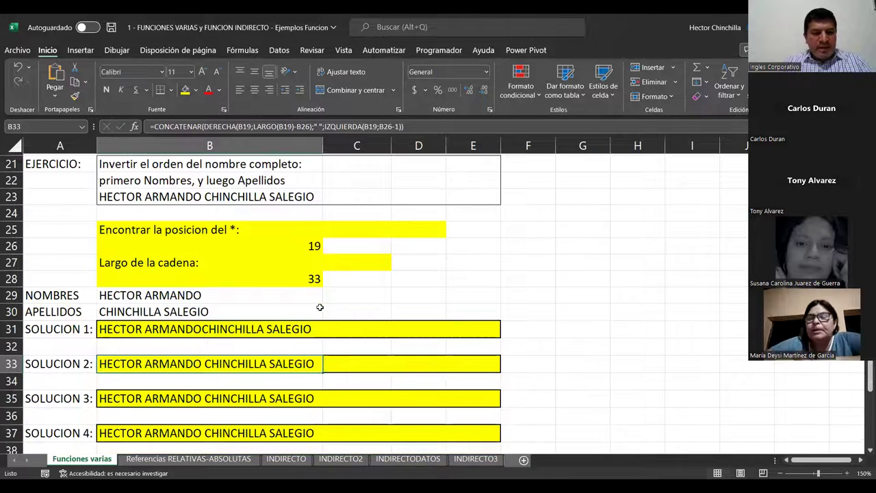
{"action": "left_click", "coordinate": [162, 398]}
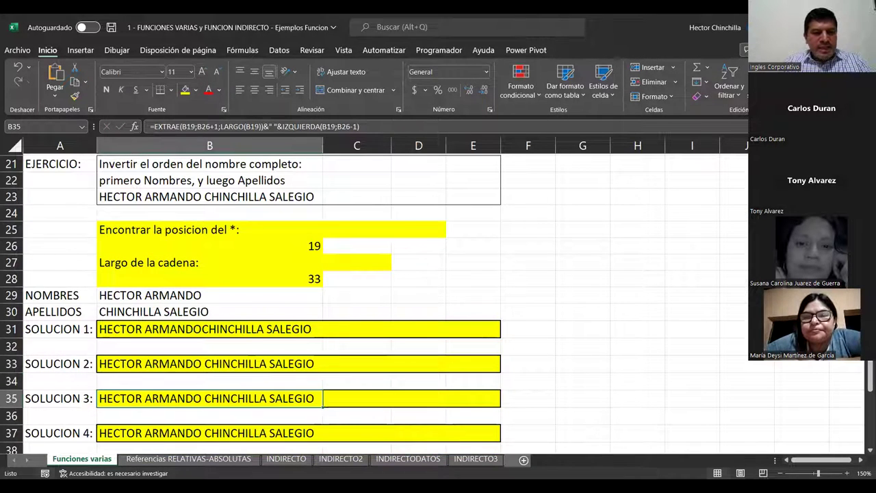
Step: Step through the string-length, asterisk-position, names and surnames formulas to review them
{"action": "key", "text": "Down"}
{"action": "key", "text": "Down"}
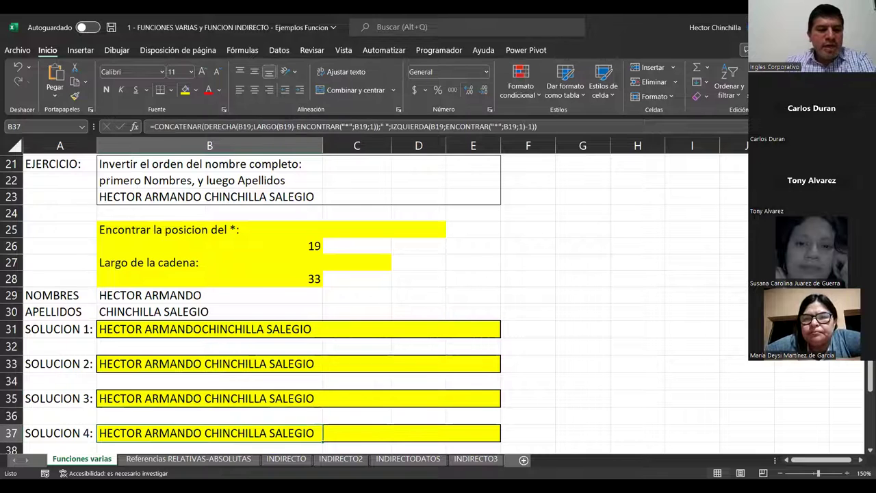
{"action": "key", "text": "Up"}
{"action": "key", "text": "Up"}
{"action": "key", "text": "Up"}
{"action": "key", "text": "Up"}
{"action": "key", "text": "Up"}
{"action": "key", "text": "Up"}
{"action": "key", "text": "Up"}
{"action": "key", "text": "Up"}
{"action": "key", "text": "Down"}
{"action": "key", "text": "Down"}
{"action": "key", "text": "Down"}
{"action": "key", "text": "Down"}
{"action": "key", "text": "Up"}
{"action": "key", "text": "Up"}
{"action": "key", "text": "Up"}
{"action": "key", "text": "Up"}
{"action": "key", "text": "Up"}
{"action": "key", "text": "Up"}
{"action": "key", "text": "Down"}
{"action": "key", "text": "Down"}
{"action": "key", "text": "Down"}
{"action": "key", "text": "Down"}
{"action": "key", "text": "Up"}
{"action": "key", "text": "Up"}
{"action": "key", "text": "Up"}
{"action": "key", "text": "Up"}
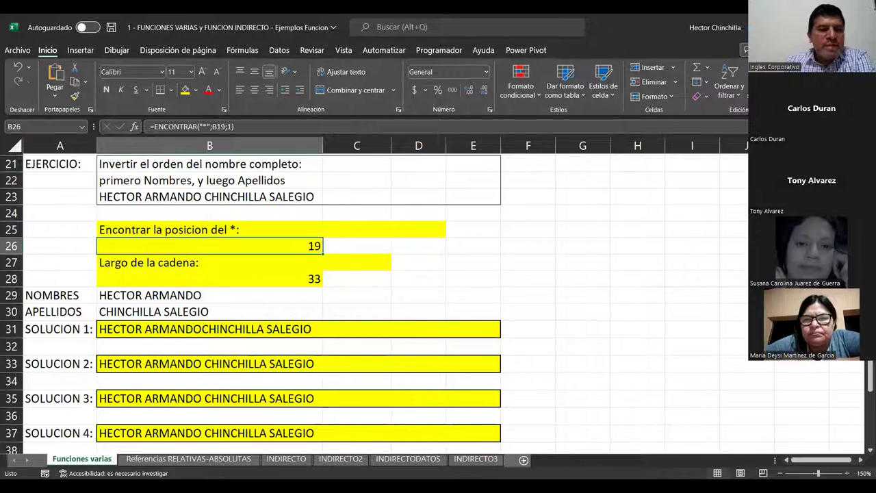
{"action": "key", "text": "Down"}
{"action": "key", "text": "Down"}
{"action": "key", "text": "Up"}
{"action": "key", "text": "Up"}
{"action": "key", "text": "Up"}
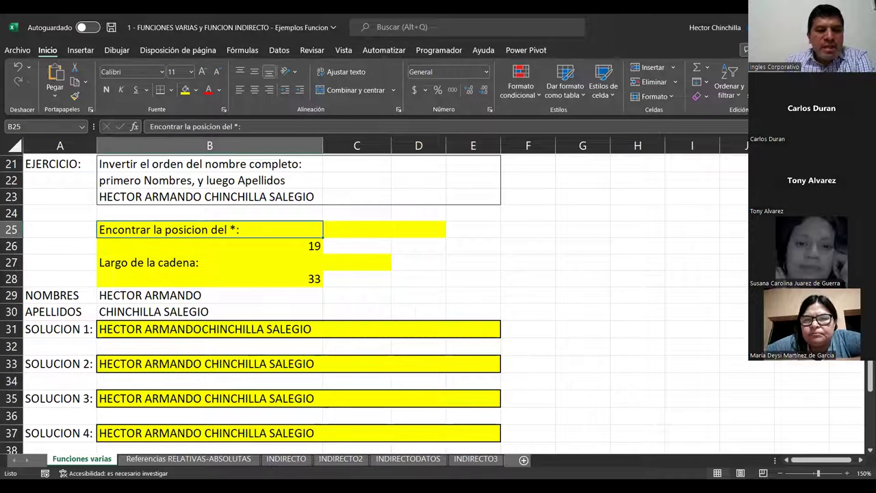
{"action": "key", "text": "Down"}
{"action": "key", "text": "Up"}
{"action": "key", "text": "Down"}
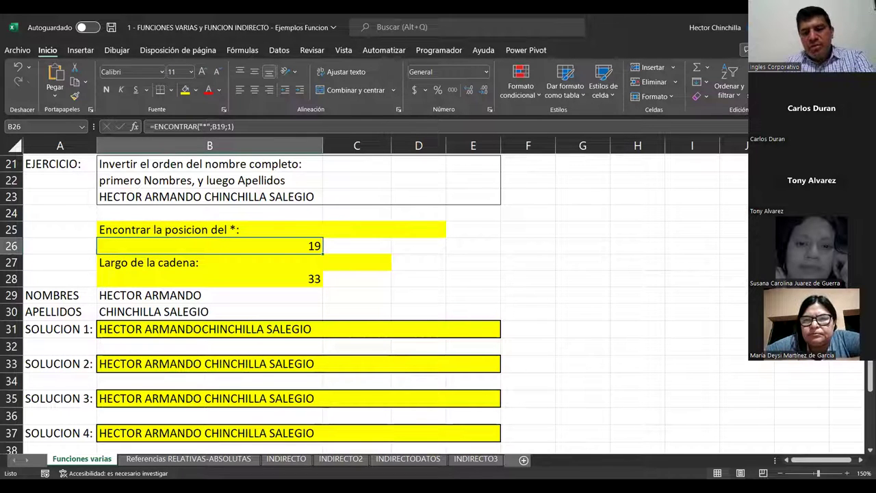
{"action": "key", "text": "Down"}
{"action": "key", "text": "Down"}
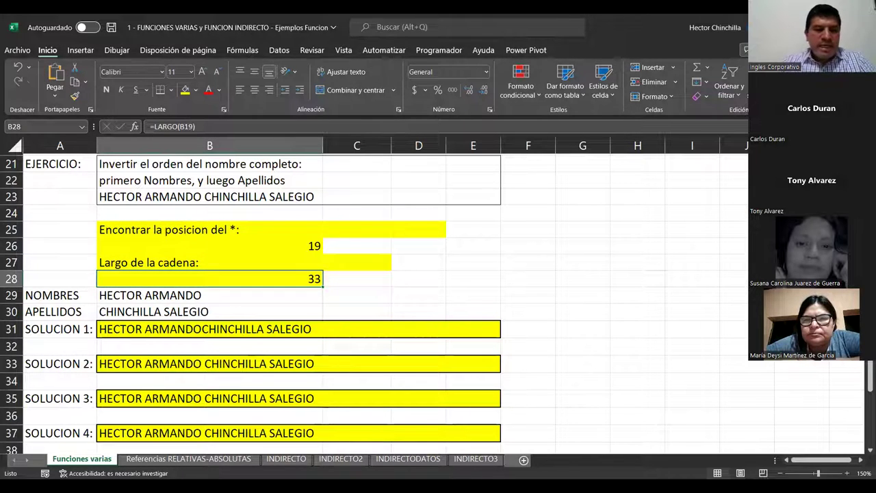
Step: Clear and restore B28's length formula, then delete B26's ENCONTRAR asterisk-position formula
{"action": "key", "text": "Delete"}
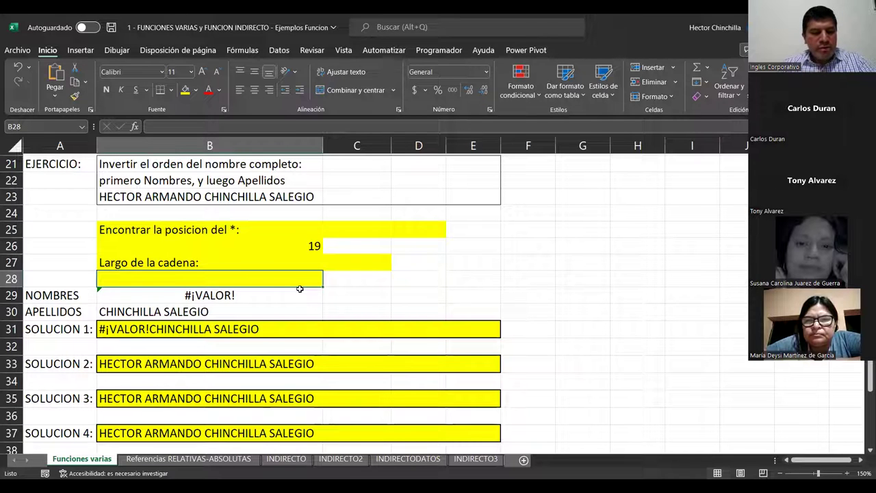
{"action": "key", "text": "ctrl+z"}
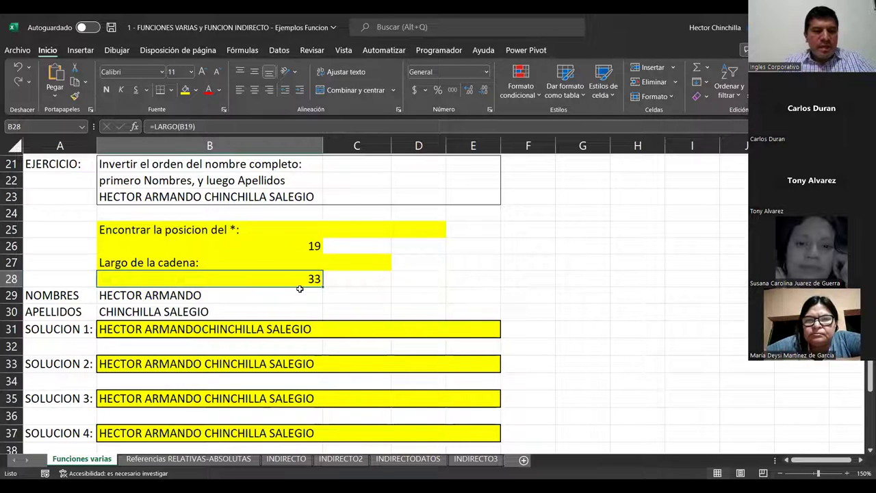
{"action": "left_click", "coordinate": [270, 247]}
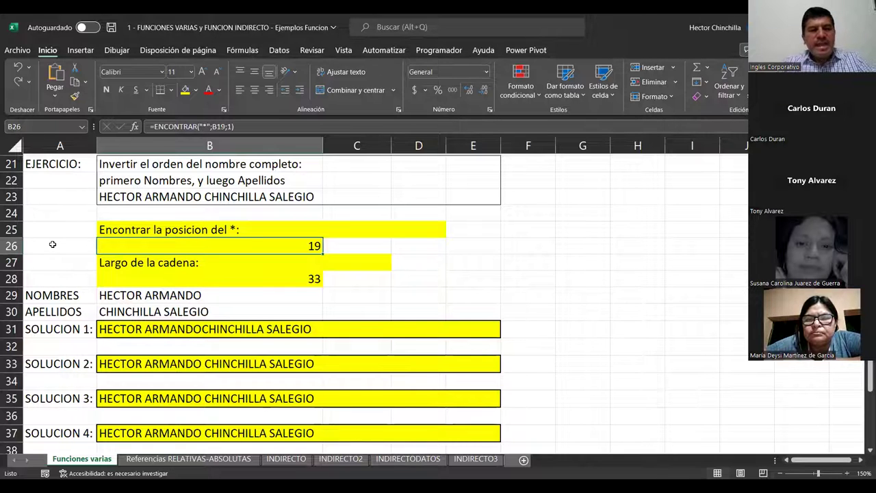
{"action": "key", "text": "Delete"}
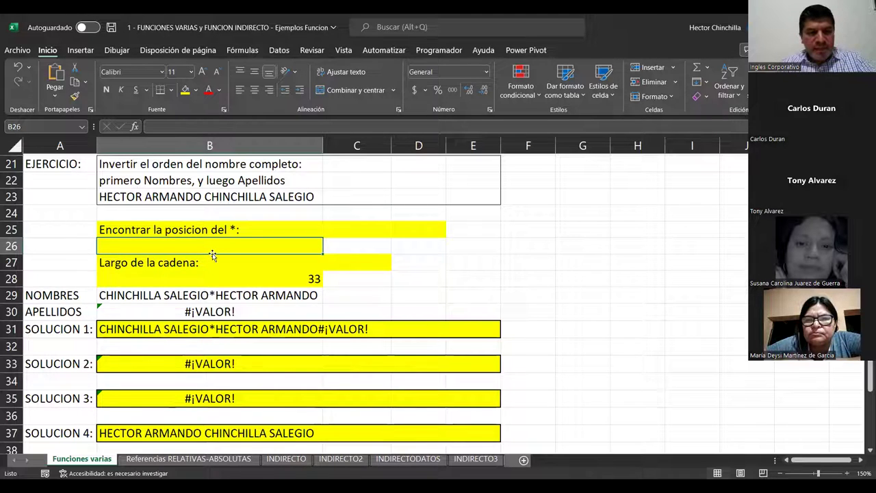
Step: Restore B26's asterisk position to 19 and check that all four solutions show the reordered name
{"action": "type", "text": "=ENCONTRAR(\"*\";B19;1)"}
{"action": "left_click", "coordinate": [243, 262]}
{"action": "key", "text": "Down"}
{"action": "key", "text": "Down"}
{"action": "key", "text": "Down"}
{"action": "key", "text": "Down"}
{"action": "key", "text": "Down"}
{"action": "key", "text": "Down"}
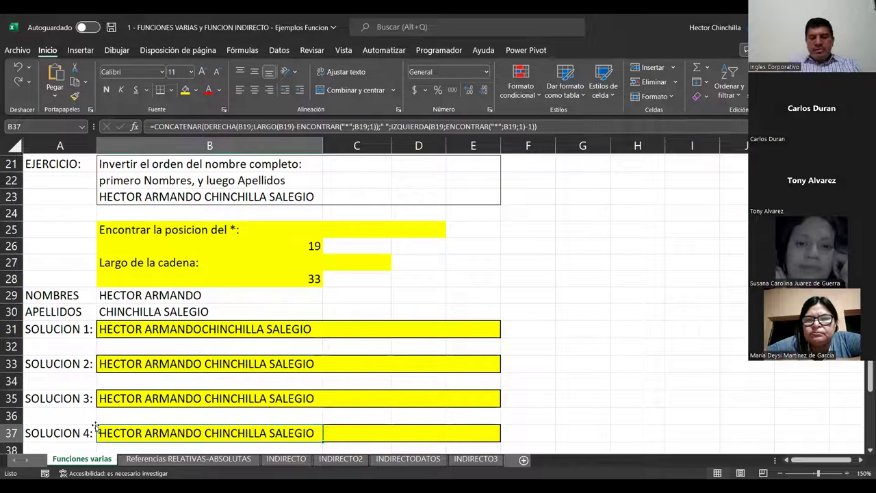
{"action": "key", "text": "Up"}
{"action": "key", "text": "Up"}
{"action": "key", "text": "Up"}
{"action": "key", "text": "Up"}
{"action": "key", "text": "Up"}
{"action": "key", "text": "Up"}
{"action": "key", "text": "Down"}
{"action": "key", "text": "Down"}
{"action": "key", "text": "Down"}
{"action": "key", "text": "Down"}
{"action": "key", "text": "Down"}
{"action": "key", "text": "Up"}
{"action": "key", "text": "Up"}
{"action": "key", "text": "Up"}
{"action": "key", "text": "Up"}
{"action": "key", "text": "Up"}
{"action": "key", "text": "Up"}
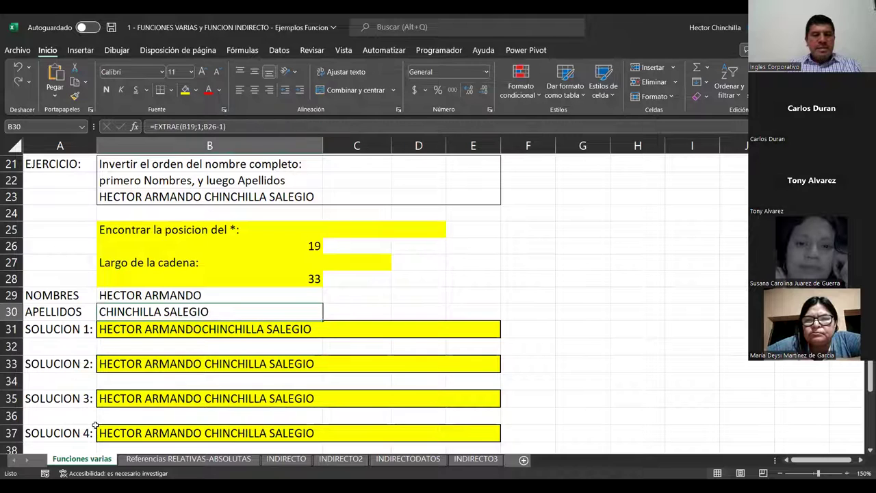
{"action": "key", "text": "Up"}
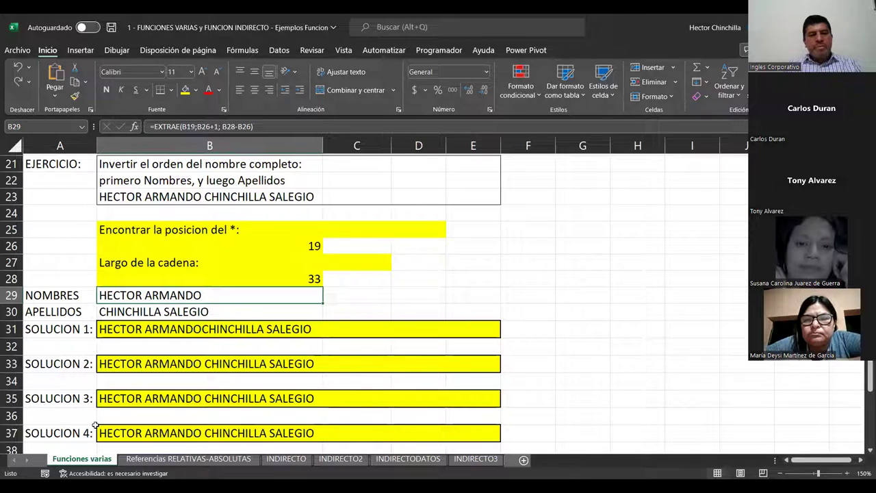
{"action": "key", "text": "Up"}
{"action": "key", "text": "Up"}
{"action": "key", "text": "Up"}
{"action": "key", "text": "Up"}
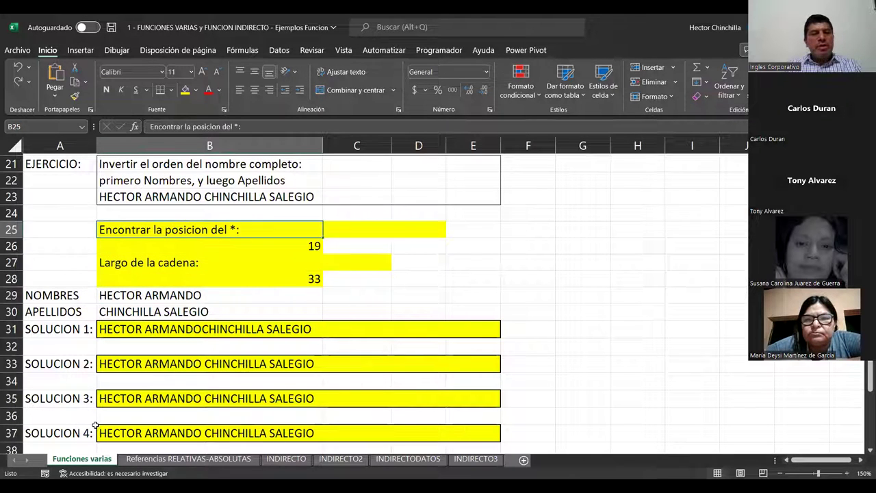
{"action": "key", "text": "Up"}
{"action": "key", "text": "Up"}
{"action": "key", "text": "Down"}
{"action": "key", "text": "Up"}
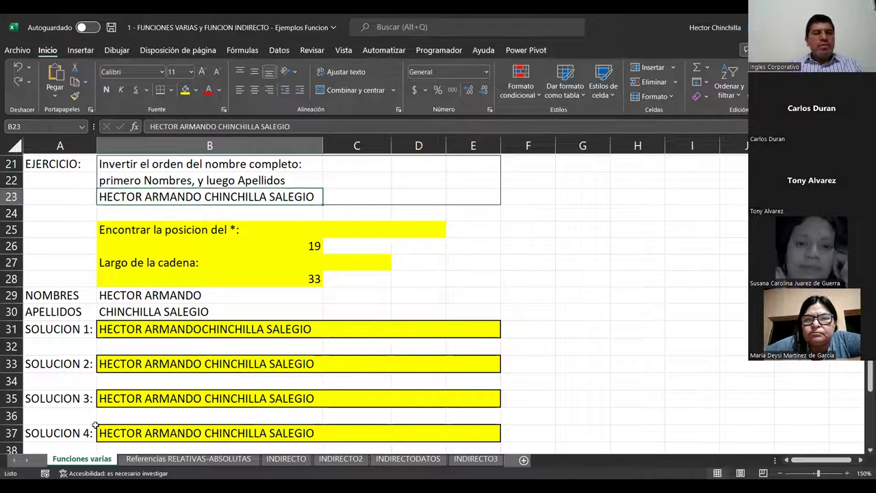
{"action": "key", "text": "Up"}
{"action": "key", "text": "Up"}
{"action": "key", "text": "Up"}
{"action": "key", "text": "Up"}
{"action": "key", "text": "Up"}
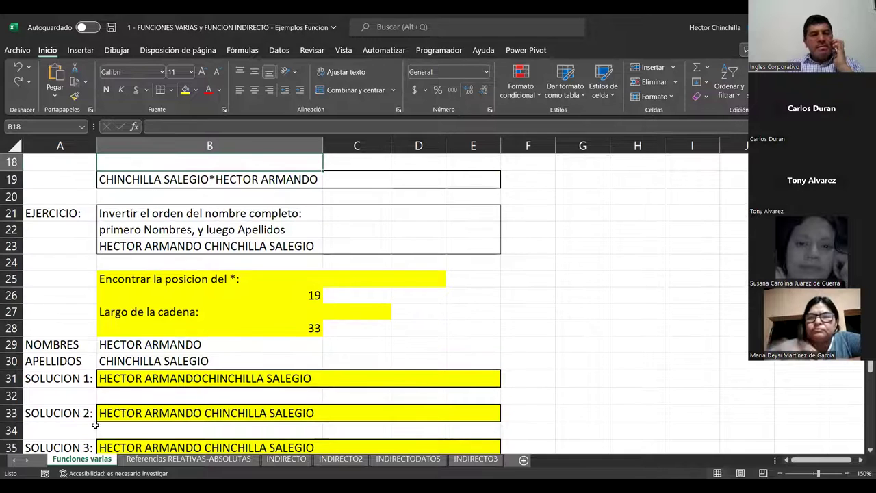
{"action": "key", "text": "Down"}
{"action": "key", "text": "Down"}
{"action": "key", "text": "Down"}
{"action": "key", "text": "Up"}
{"action": "key", "text": "Up"}
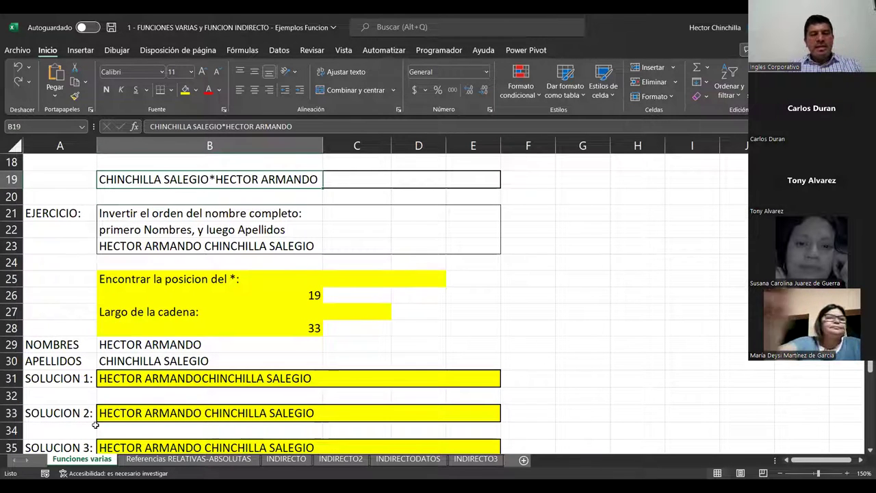
{"action": "key", "text": "Down"}
{"action": "key", "text": "Down"}
{"action": "key", "text": "Down"}
{"action": "key", "text": "Down"}
{"action": "key", "text": "Down"}
{"action": "key", "text": "Down"}
{"action": "key", "text": "Down"}
{"action": "key", "text": "Down"}
{"action": "key", "text": "Down"}
{"action": "key", "text": "Down"}
{"action": "key", "text": "Down"}
{"action": "key", "text": "Down"}
{"action": "key", "text": "Down"}
{"action": "key", "text": "Up"}
{"action": "key", "text": "Up"}
{"action": "key", "text": "Up"}
{"action": "key", "text": "Down"}
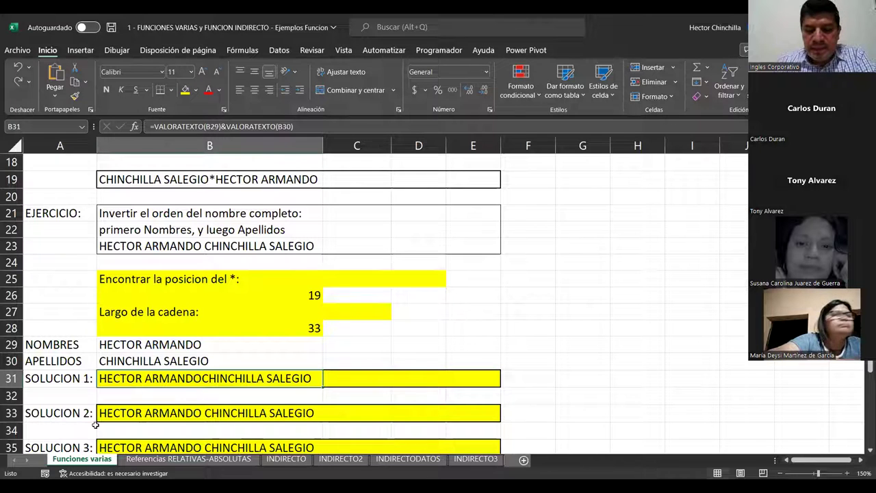
{"action": "key", "text": "Up"}
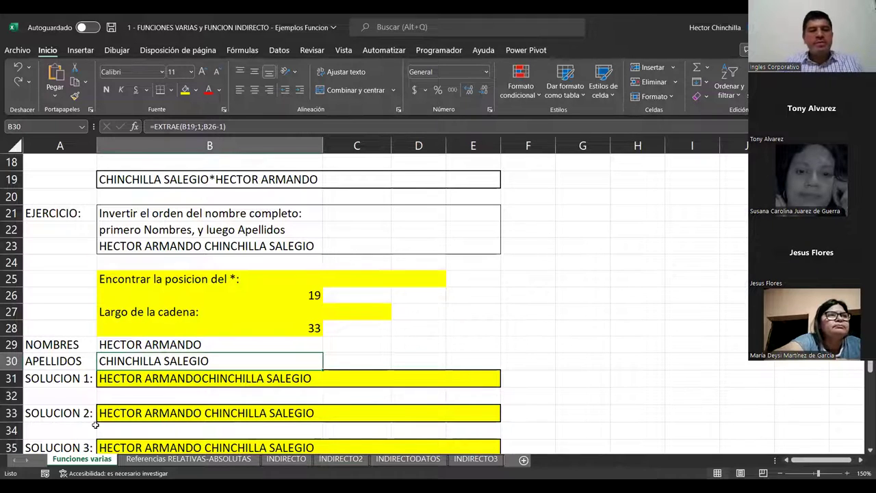
{"action": "key", "text": "Up"}
{"action": "key", "text": "Up"}
{"action": "key", "text": "Up"}
{"action": "key", "text": "Up"}
{"action": "key", "text": "Up"}
{"action": "key", "text": "Up"}
{"action": "key", "text": "Up"}
{"action": "key", "text": "Up"}
{"action": "key", "text": "Up"}
{"action": "key", "text": "Up"}
{"action": "key", "text": "Up"}
{"action": "key", "text": "Down"}
{"action": "key", "text": "Down"}
{"action": "key", "text": "Down"}
{"action": "key", "text": "Up"}
{"action": "key", "text": "Up"}
{"action": "key", "text": "Up"}
{"action": "key", "text": "Down"}
{"action": "key", "text": "Down"}
{"action": "key", "text": "Down"}
{"action": "key", "text": "Down"}
{"action": "key", "text": "Down"}
{"action": "key", "text": "Down"}
{"action": "key", "text": "Down"}
{"action": "key", "text": "Down"}
{"action": "key", "text": "Down"}
{"action": "key", "text": "Up"}
{"action": "key", "text": "Up"}
{"action": "key", "text": "Up"}
{"action": "key", "text": "Up"}
{"action": "key", "text": "Up"}
{"action": "key", "text": "Up"}
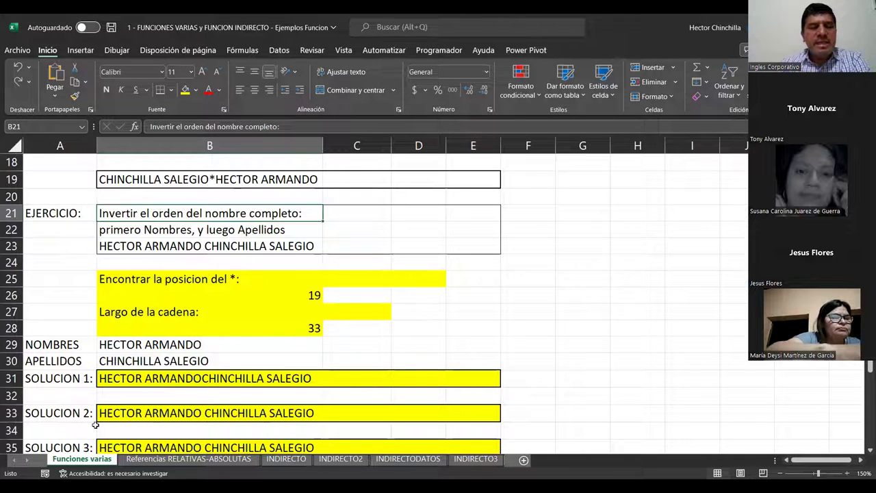
{"action": "key", "text": "Down"}
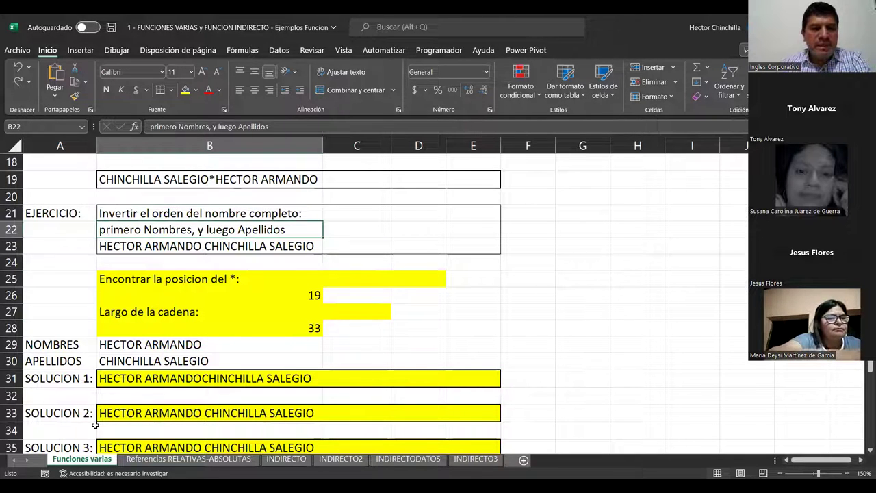
{"action": "key", "text": "Up"}
{"action": "key", "text": "Up"}
{"action": "key", "text": "Down"}
{"action": "key", "text": "Down"}
{"action": "key", "text": "Up"}
{"action": "key", "text": "Up"}
{"action": "key", "text": "Up"}
{"action": "key", "text": "Down"}
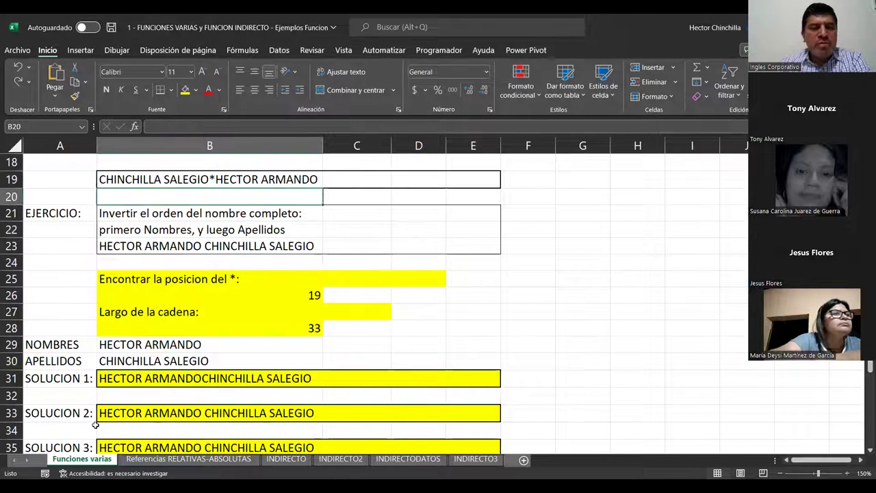
{"action": "key", "text": "Down"}
{"action": "key", "text": "Down"}
{"action": "key", "text": "Down"}
{"action": "key", "text": "Down"}
{"action": "key", "text": "Down"}
{"action": "key", "text": "Down"}
{"action": "key", "text": "Down"}
{"action": "key", "text": "Down"}
{"action": "key", "text": "Down"}
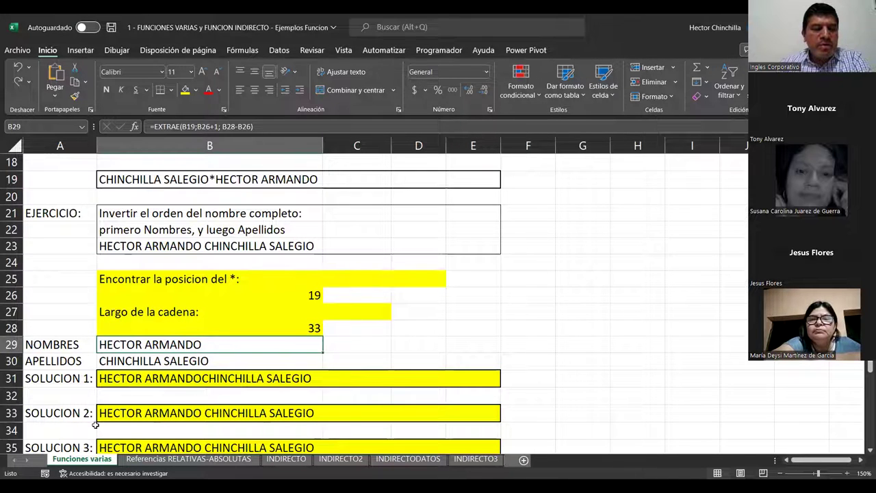
{"action": "key", "text": "Down"}
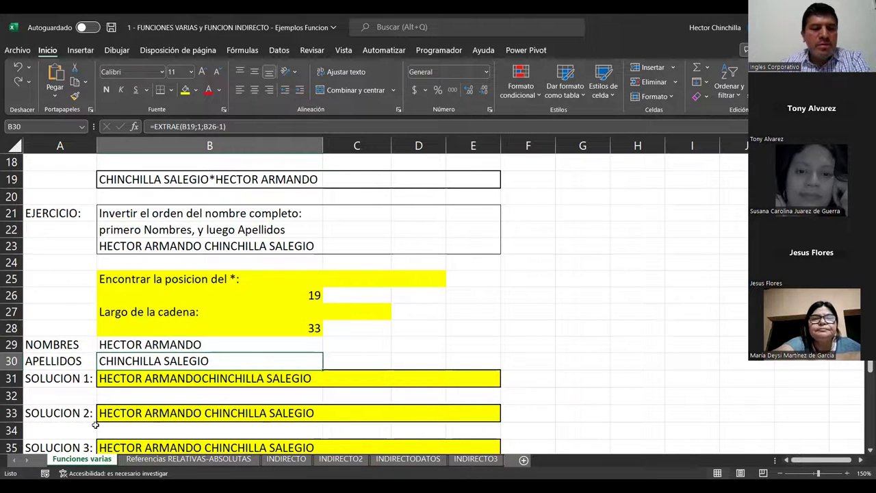
{"action": "key", "text": "Down"}
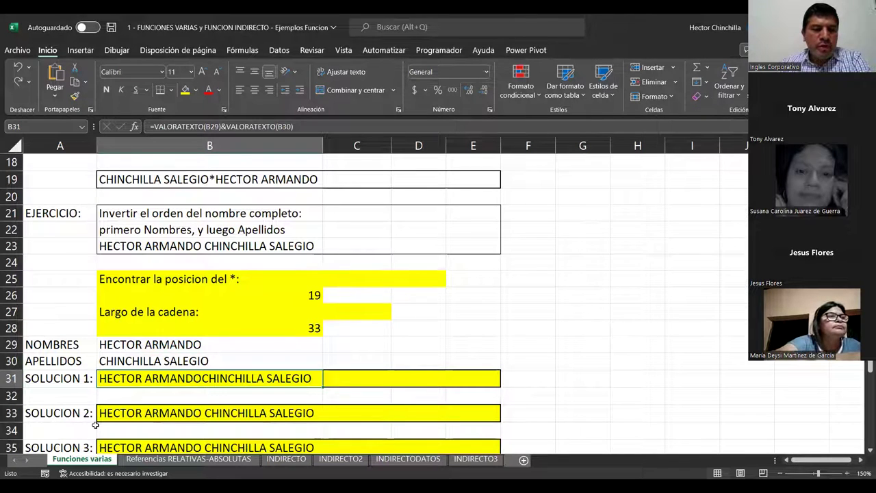
{"action": "key", "text": "Up"}
{"action": "key", "text": "Up"}
{"action": "key", "text": "Up"}
{"action": "key", "text": "Up"}
{"action": "key", "text": "Up"}
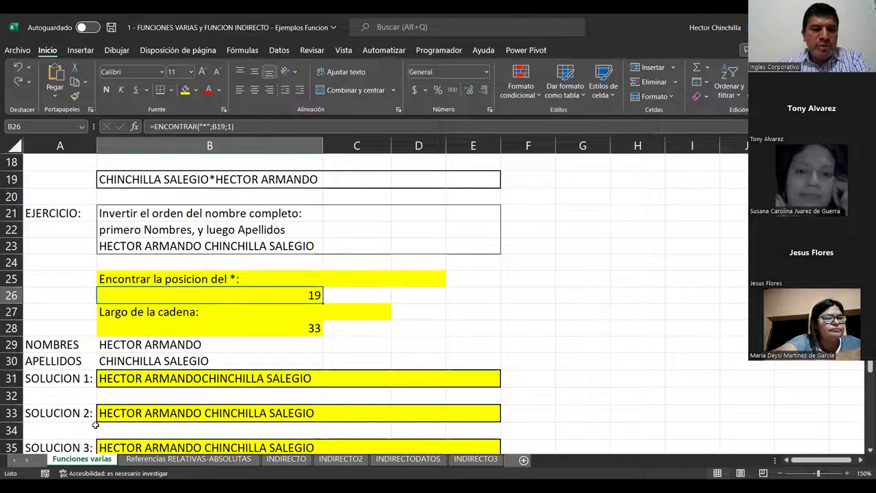
{"action": "key", "text": "Down"}
{"action": "key", "text": "Down"}
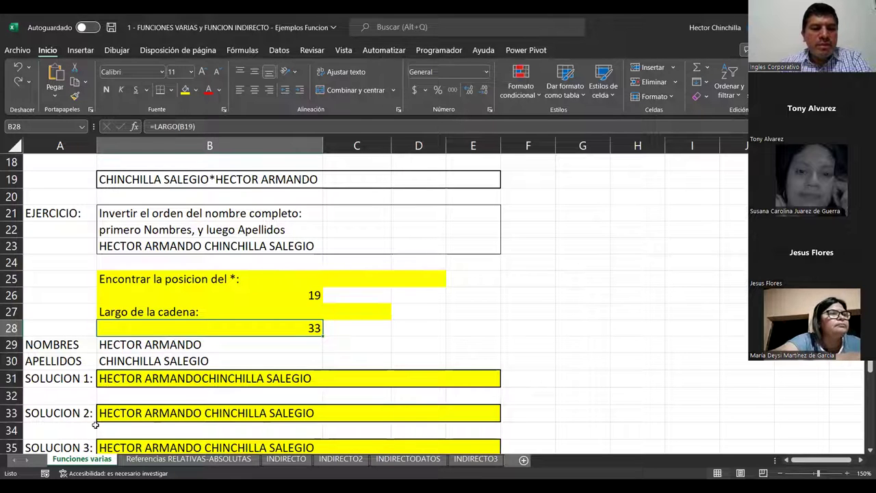
{"action": "key", "text": "Up"}
{"action": "key", "text": "Up"}
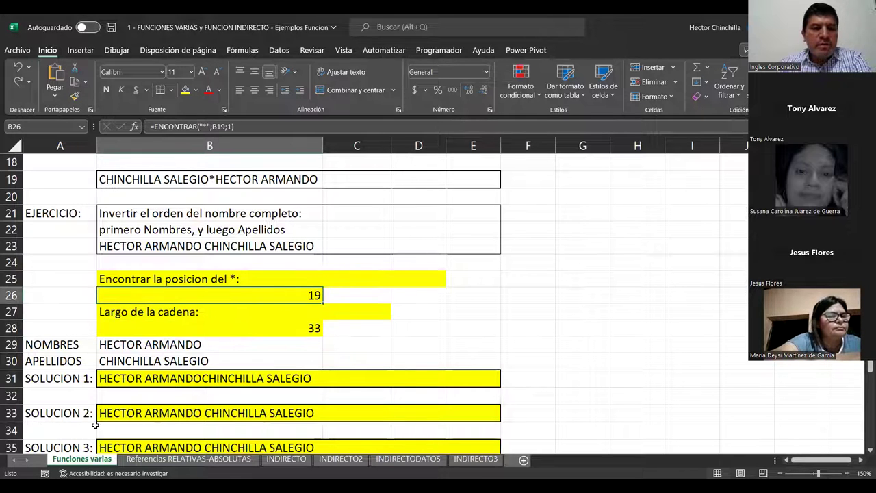
{"action": "key", "text": "Down"}
{"action": "key", "text": "Down"}
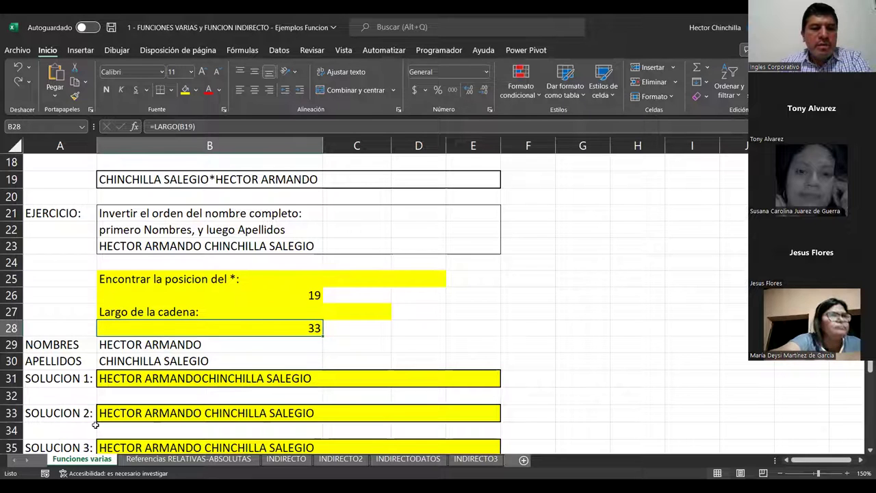
{"action": "key", "text": "Down"}
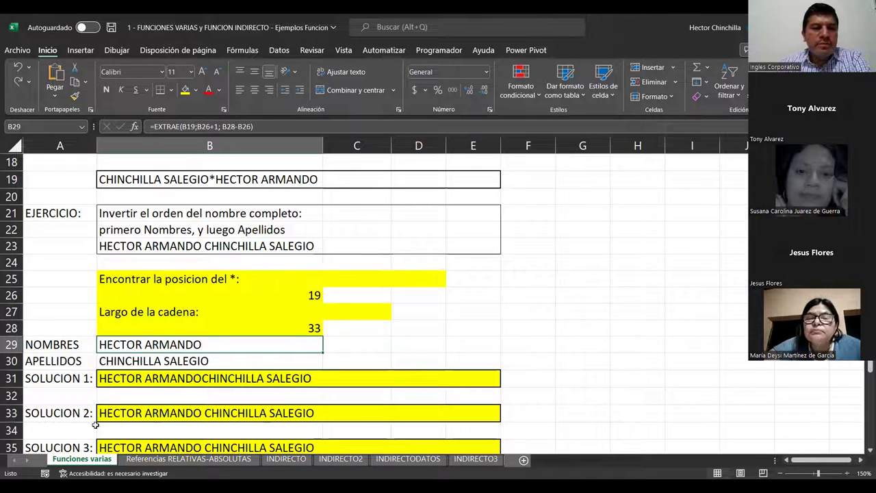
{"action": "key", "text": "Down"}
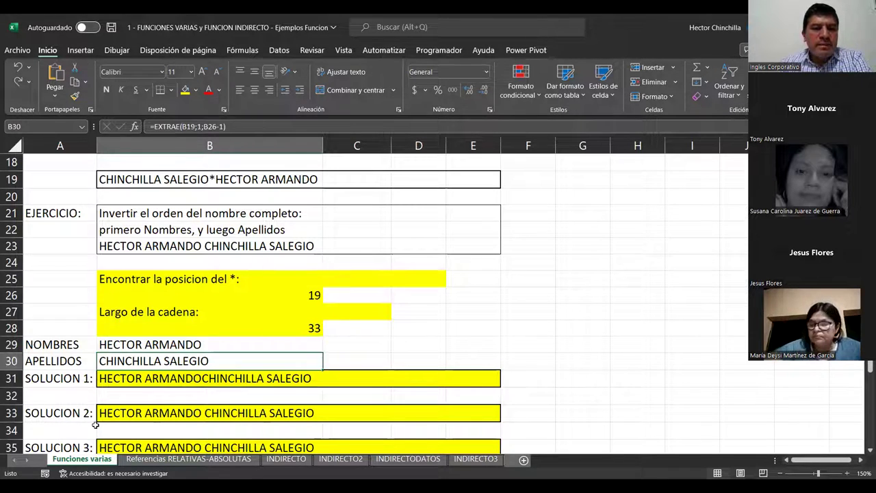
{"action": "key", "text": "Down"}
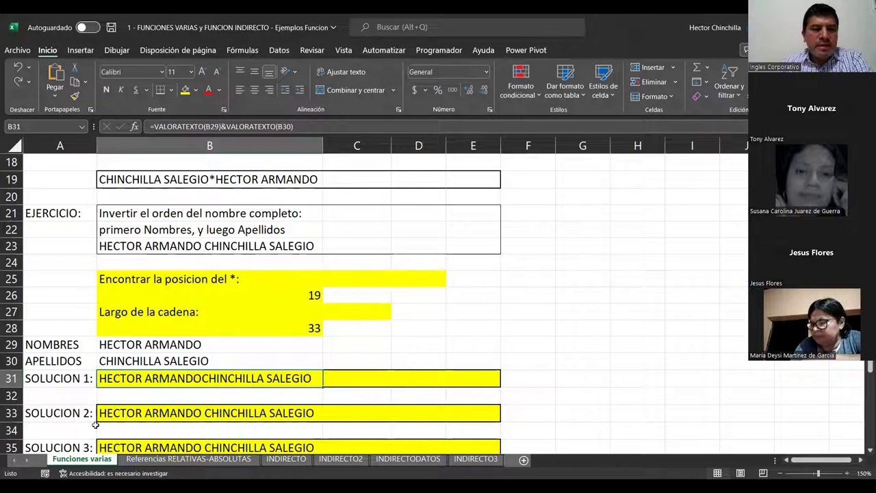
{"action": "key", "text": "Up"}
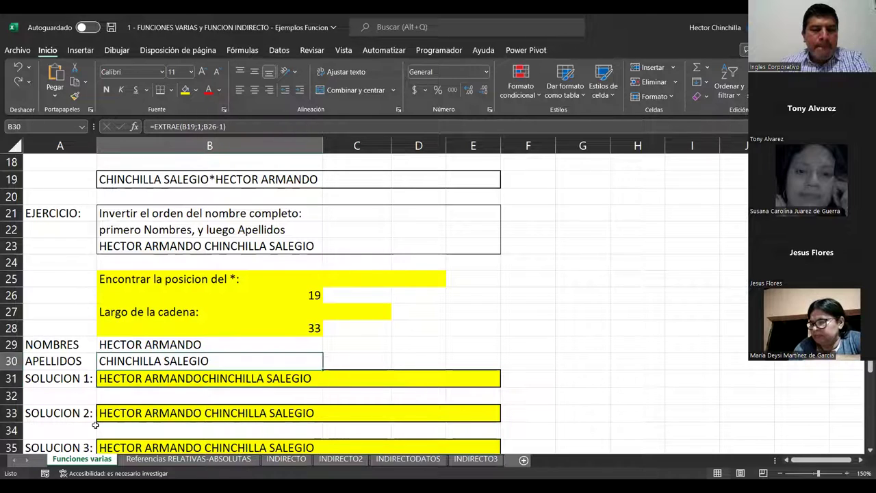
{"action": "key", "text": "Up"}
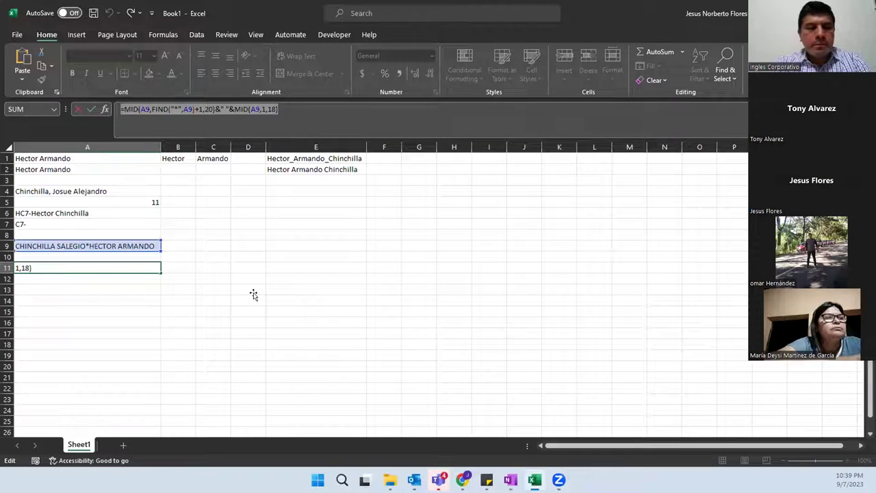
Step: Cancel editing A11 and select the starred full name in A9
{"action": "left_click", "coordinate": [251, 291]}
{"action": "key", "text": "Escape"}
{"action": "left_click", "coordinate": [193, 303]}
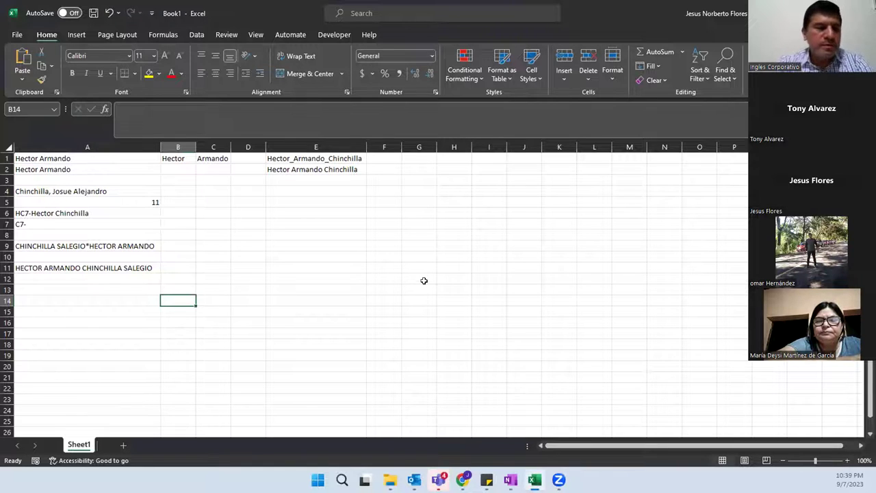
{"action": "left_click", "coordinate": [147, 269]}
{"action": "left_click", "coordinate": [111, 246]}
{"action": "left_click", "coordinate": [105, 276]}
{"action": "left_click", "coordinate": [88, 248]}
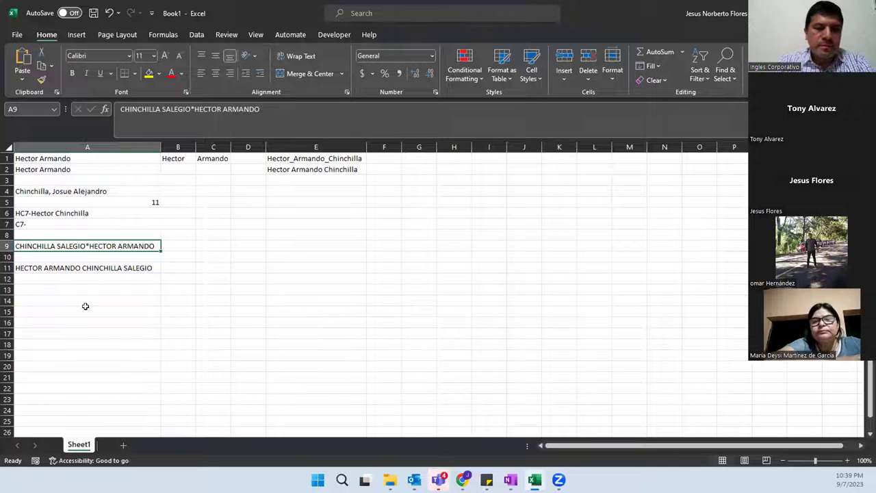
Step: Zoom the sheet to 150% and select the reversed-name formula in A11
{"action": "left_click", "coordinate": [846, 461]}
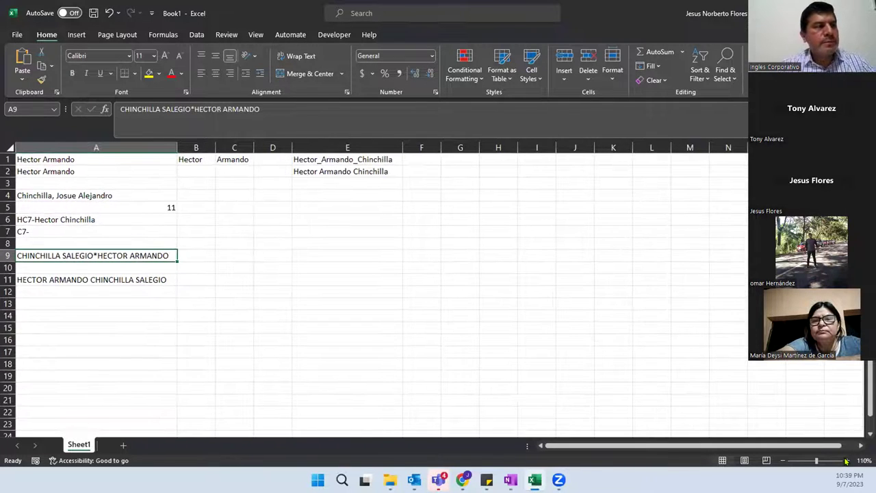
{"action": "left_click", "coordinate": [846, 461]}
{"action": "left_click", "coordinate": [846, 462]}
{"action": "left_click", "coordinate": [846, 461]}
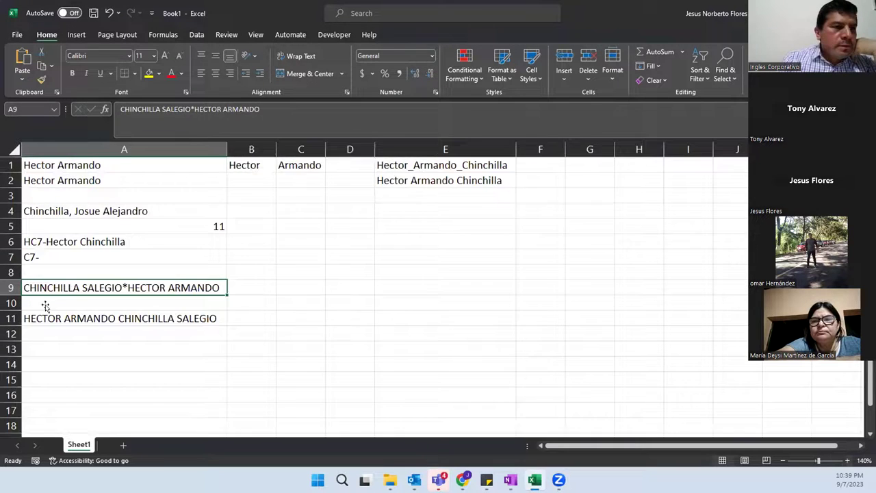
{"action": "left_click", "coordinate": [846, 461]}
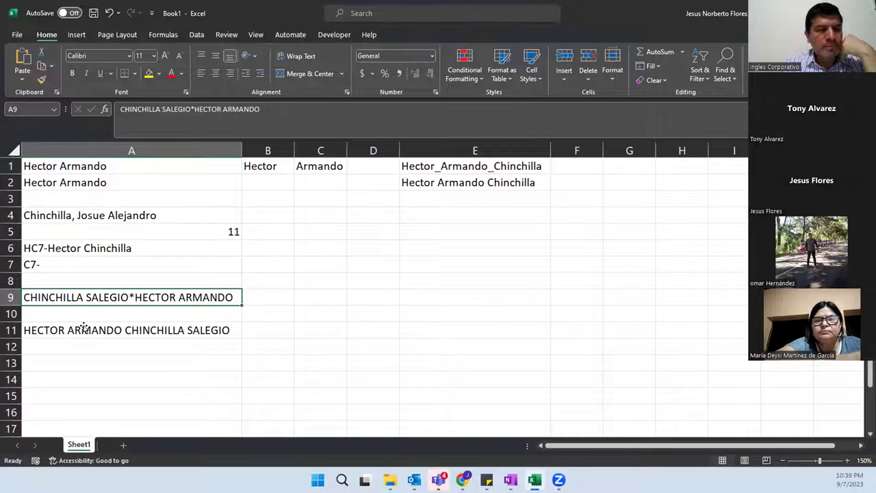
{"action": "left_click", "coordinate": [83, 328]}
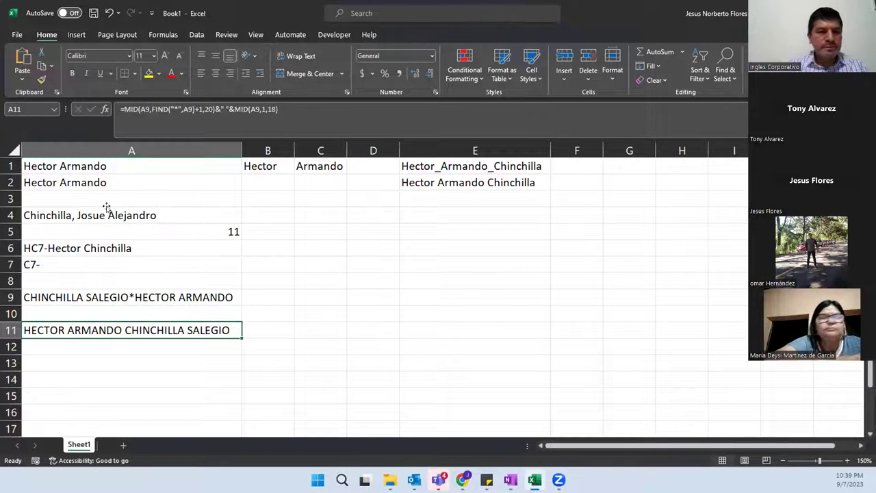
Step: Walk through A11's MID and FIND arguments in the formula bar, including the 20-character length
{"action": "left_click", "coordinate": [309, 110]}
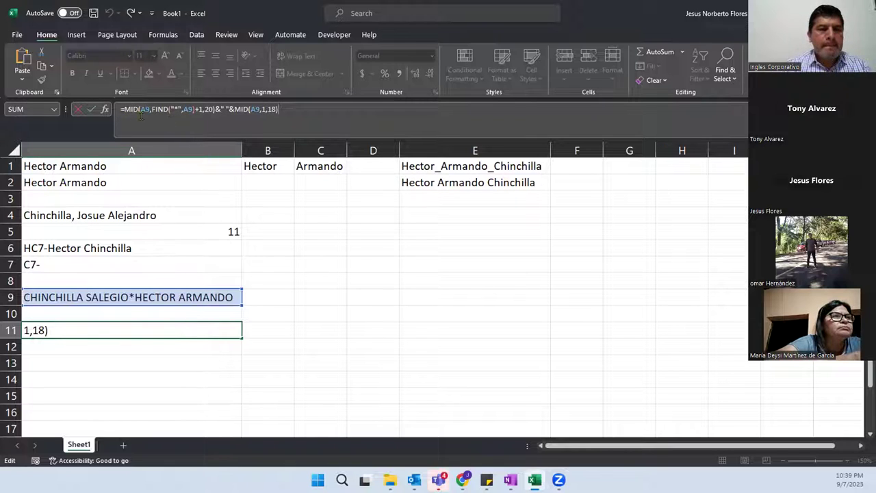
{"action": "left_click_drag", "start_coordinate": [124, 109], "coordinate": [140, 109]}
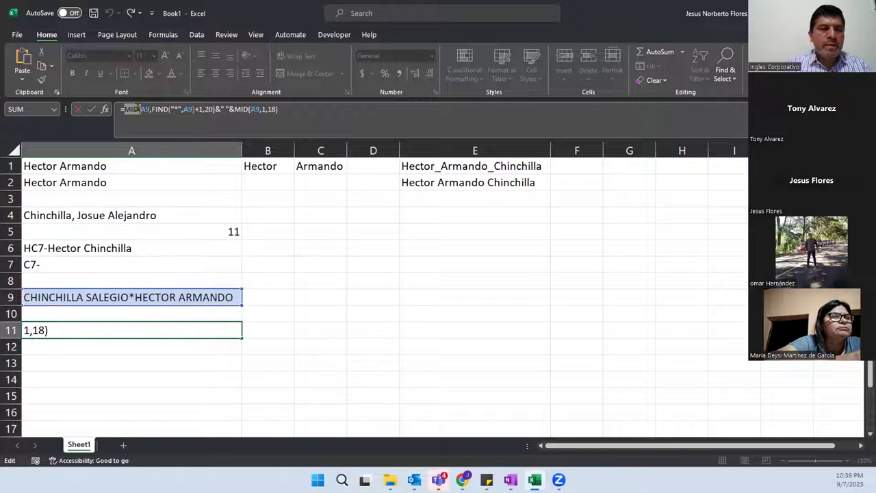
{"action": "left_click", "coordinate": [135, 113]}
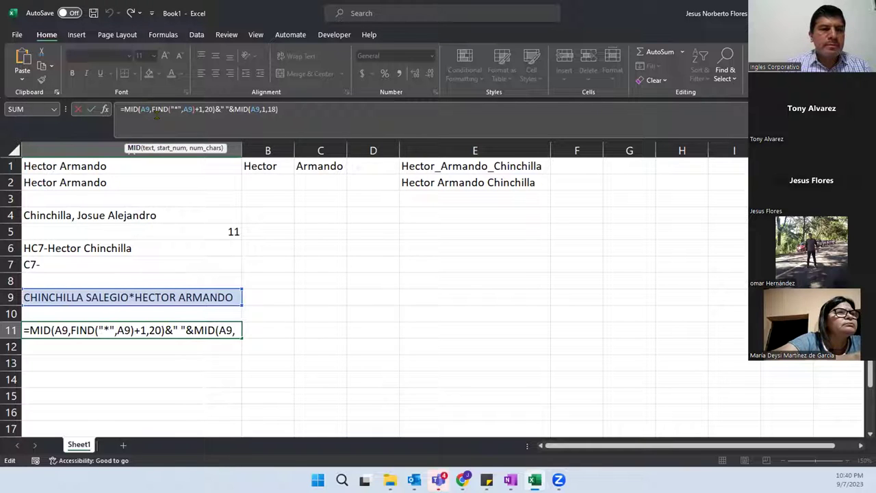
{"action": "left_click", "coordinate": [152, 111]}
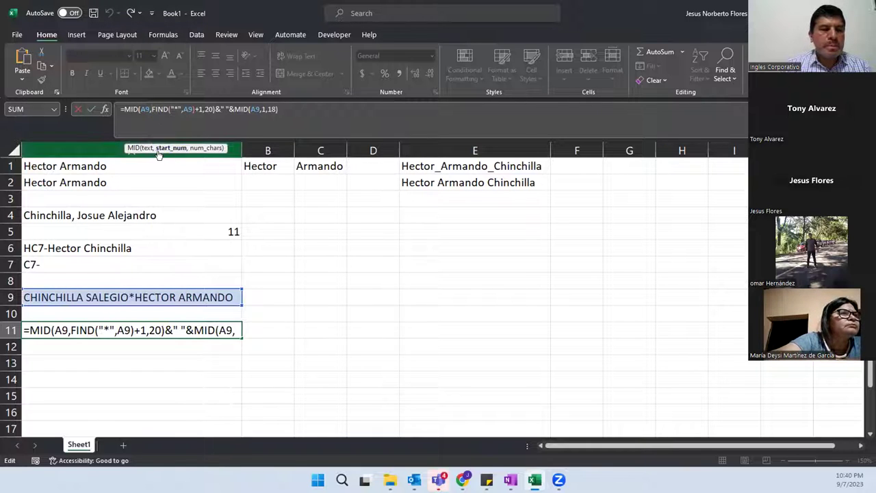
{"action": "left_click", "coordinate": [176, 110]}
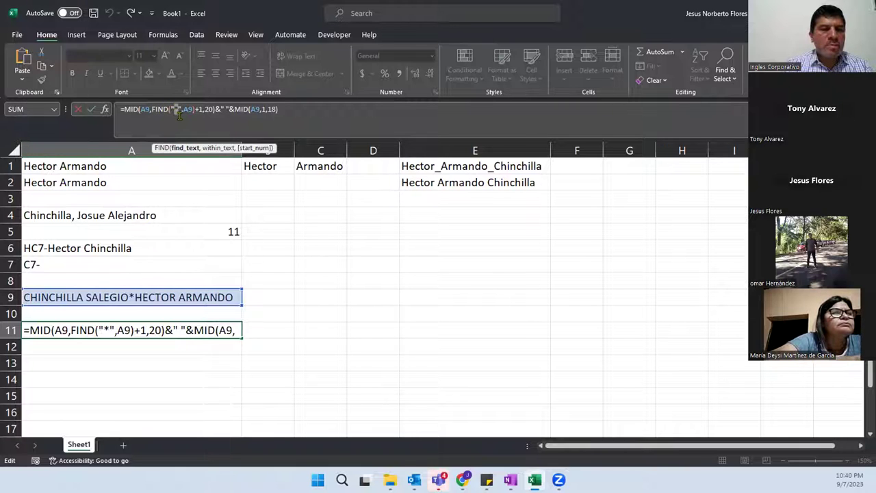
{"action": "left_click", "coordinate": [195, 109]}
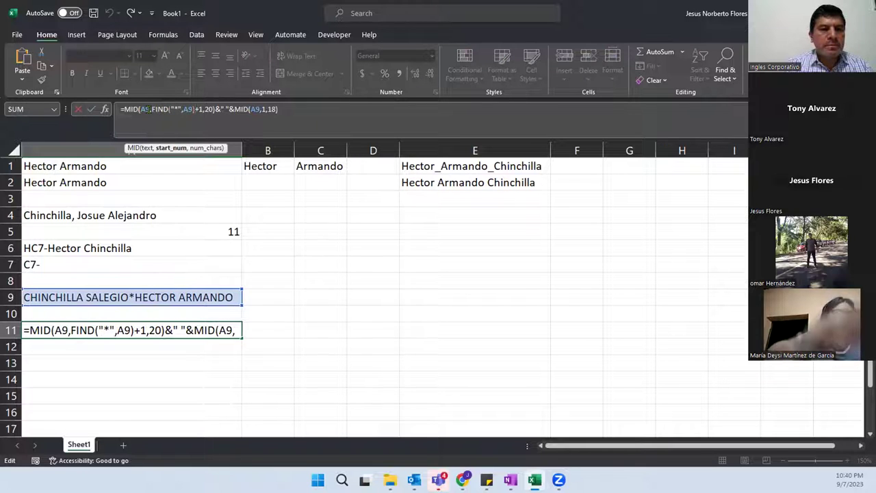
{"action": "left_click_drag", "start_coordinate": [149, 110], "coordinate": [193, 109]}
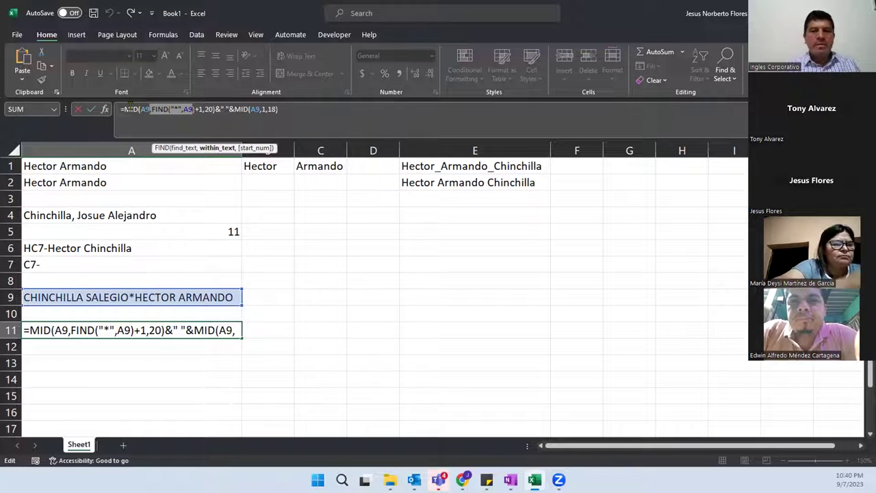
{"action": "mouse_move", "coordinate": [134, 109]}
{"action": "left_mouse_down"}
{"action": "mouse_move", "coordinate": [125, 109]}
{"action": "mouse_move", "coordinate": [165, 109]}
{"action": "left_mouse_up"}
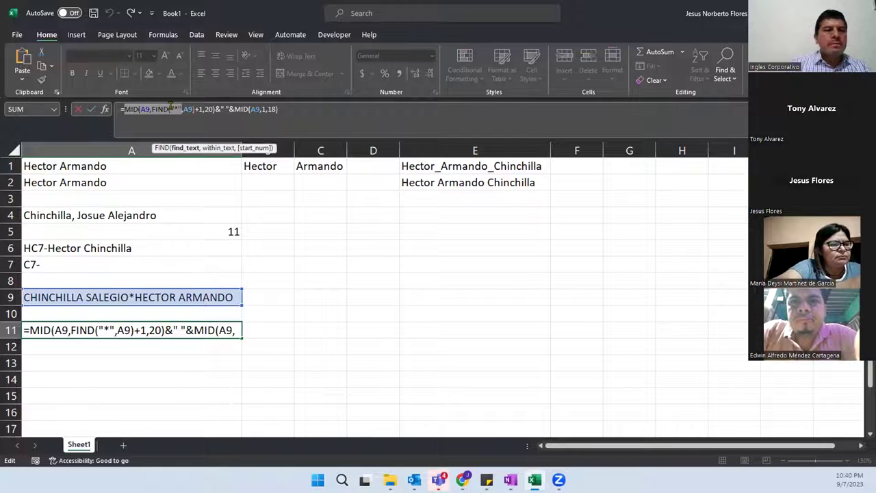
{"action": "left_click", "coordinate": [157, 108]}
{"action": "left_click_drag", "start_coordinate": [157, 108], "coordinate": [203, 109]}
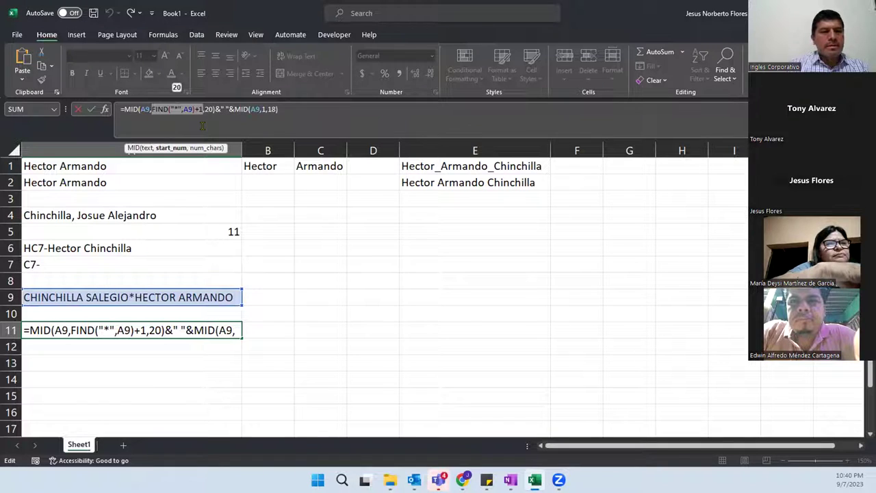
{"action": "left_click", "coordinate": [202, 110]}
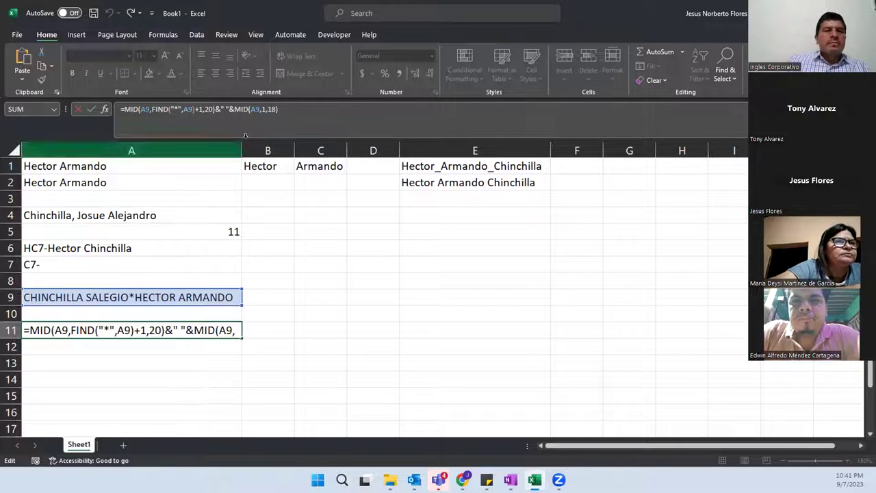
{"action": "left_click", "coordinate": [263, 110]}
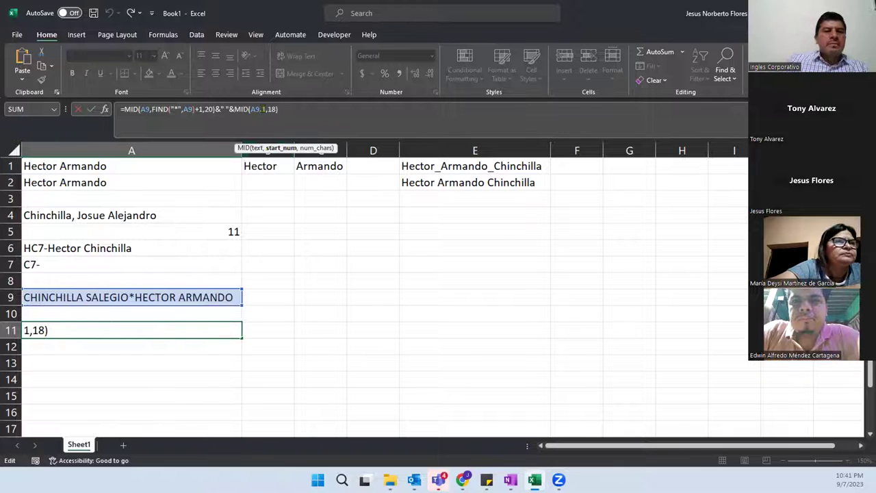
{"action": "left_click", "coordinate": [280, 148]}
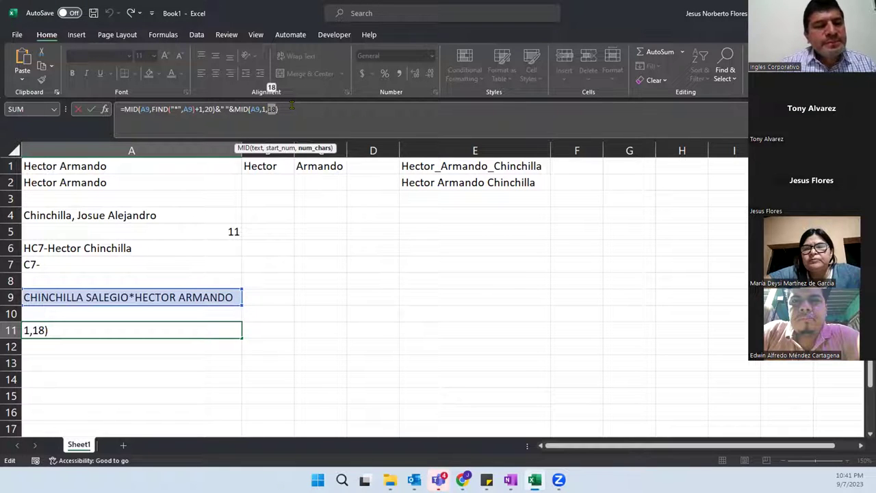
Step: Re-edit the " " separator and commit =MID(A9,FIND("*",A9)+1,20)&" "&MID(A9,1,18) in A11
{"action": "key", "text": "ctrl+Return"}
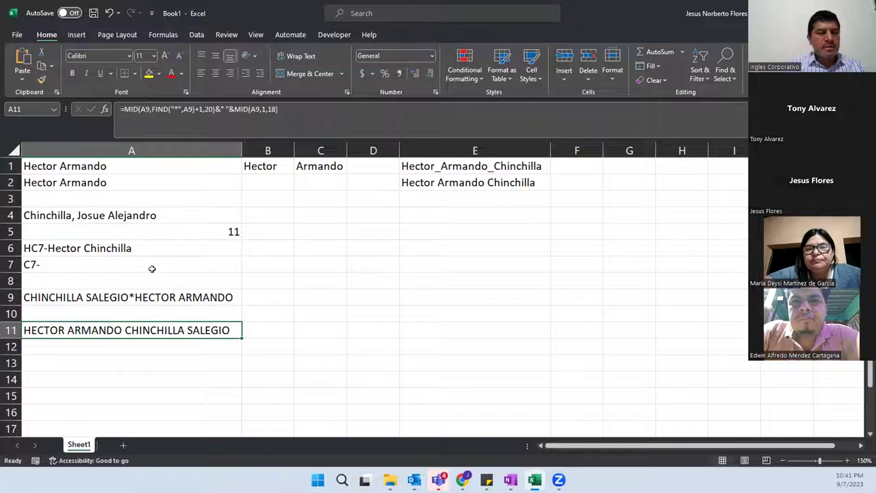
{"action": "left_click", "coordinate": [226, 109]}
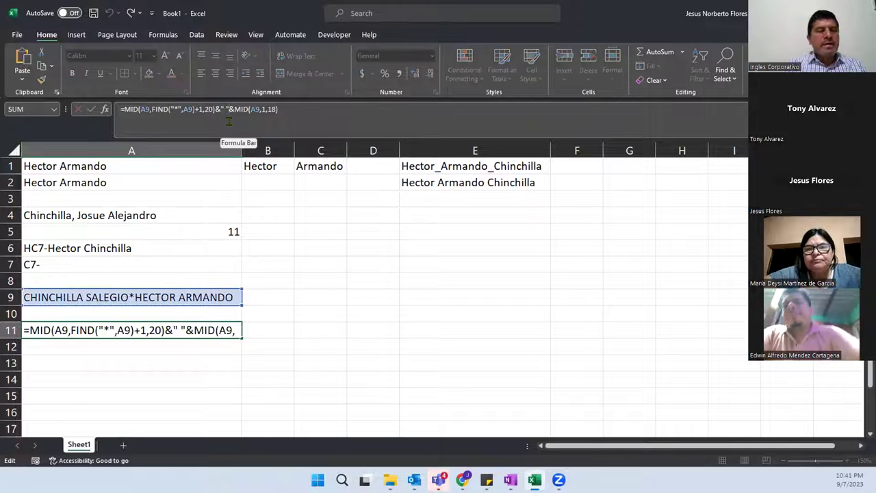
{"action": "double_click", "coordinate": [225, 110]}
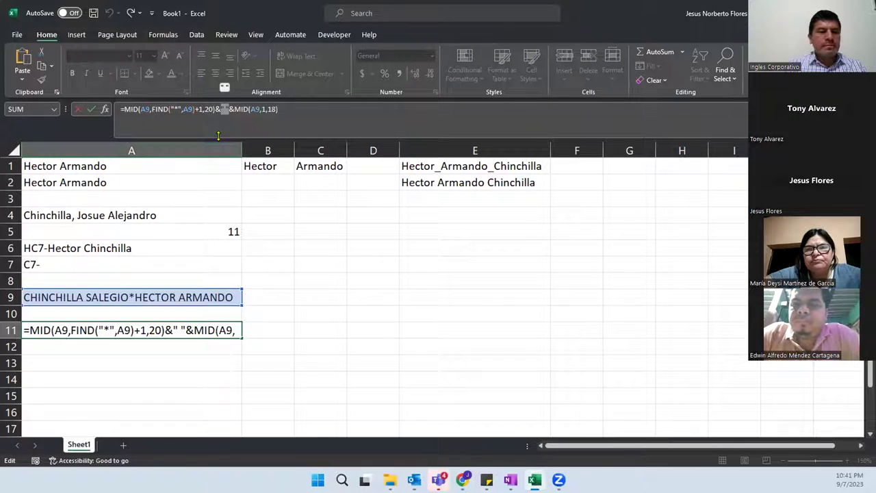
{"action": "key", "text": "ctrl+Return"}
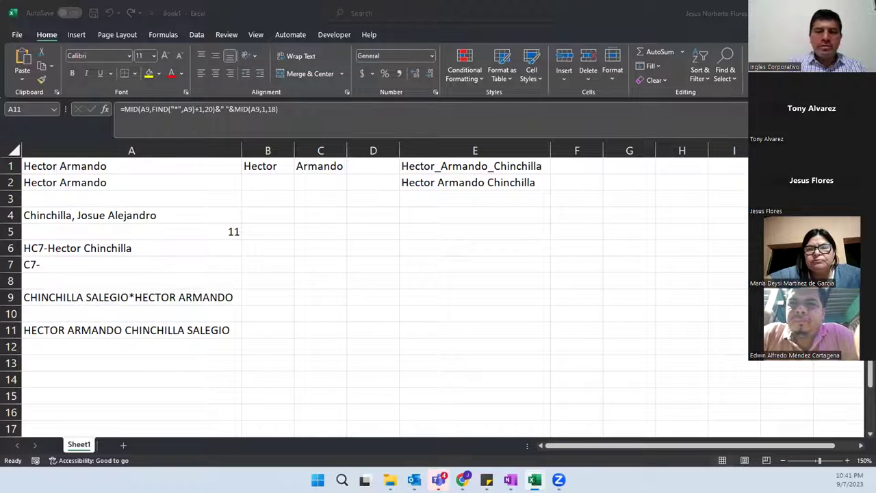
Step: Zoom the worksheet from 150% to 170% and select the source name in A9
{"action": "left_click", "coordinate": [188, 329]}
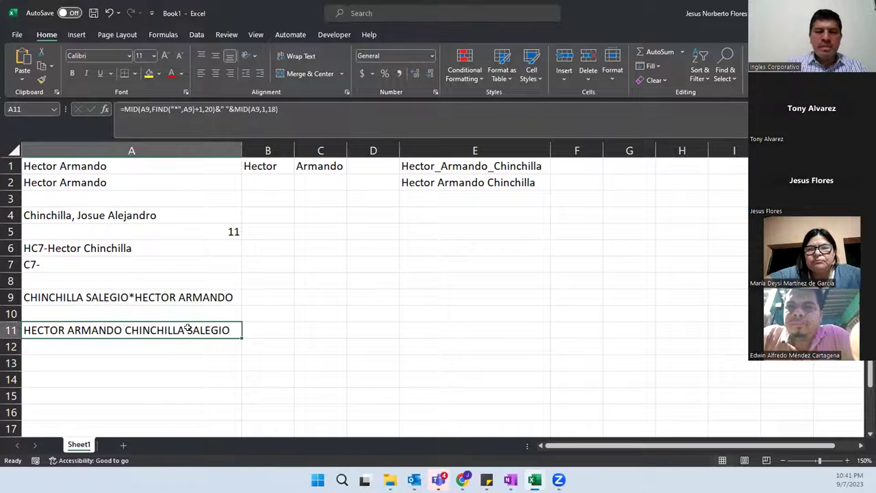
{"action": "left_click", "coordinate": [847, 460]}
{"action": "left_click", "coordinate": [847, 460]}
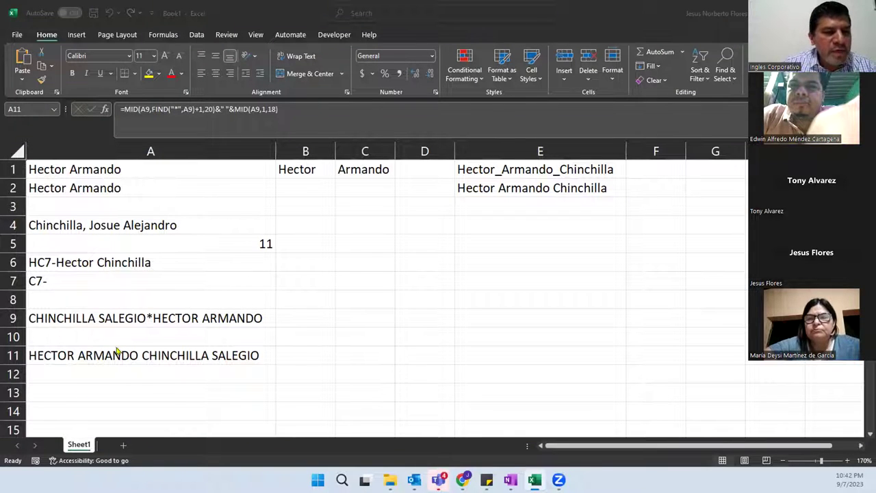
{"action": "left_click", "coordinate": [137, 355]}
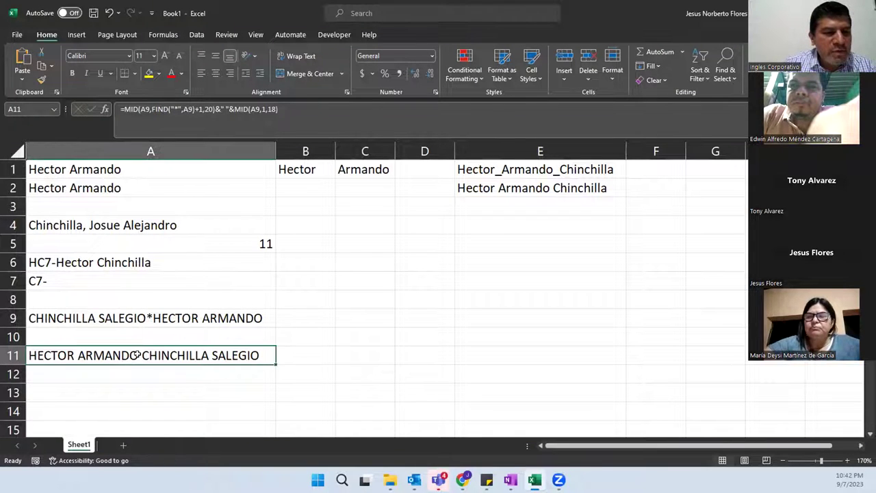
{"action": "left_click", "coordinate": [67, 319]}
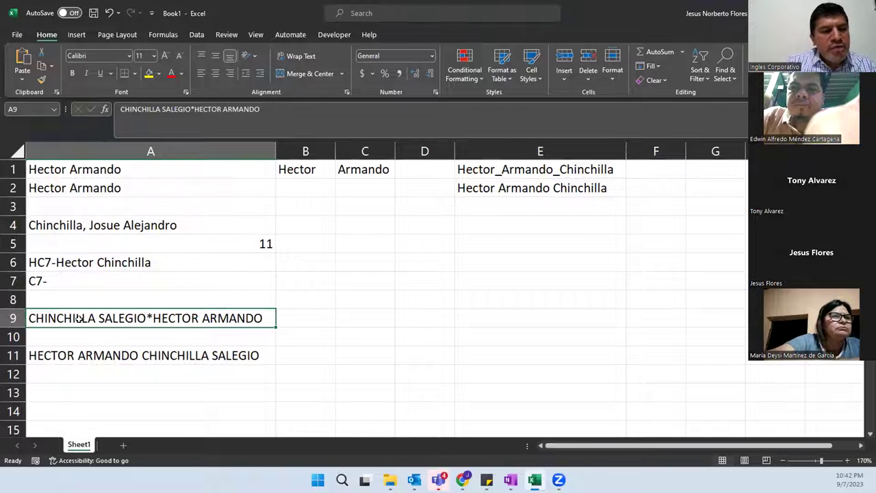
Step: Enter a new starred test name with three surnames and three given names in A9
{"action": "type", "text": "cHINCHILla Segio U"}
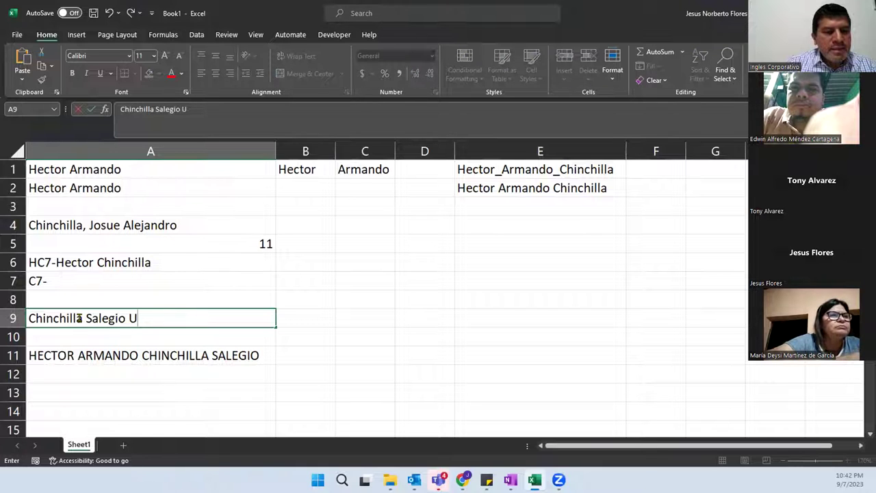
{"action": "type", "text": "na*"}
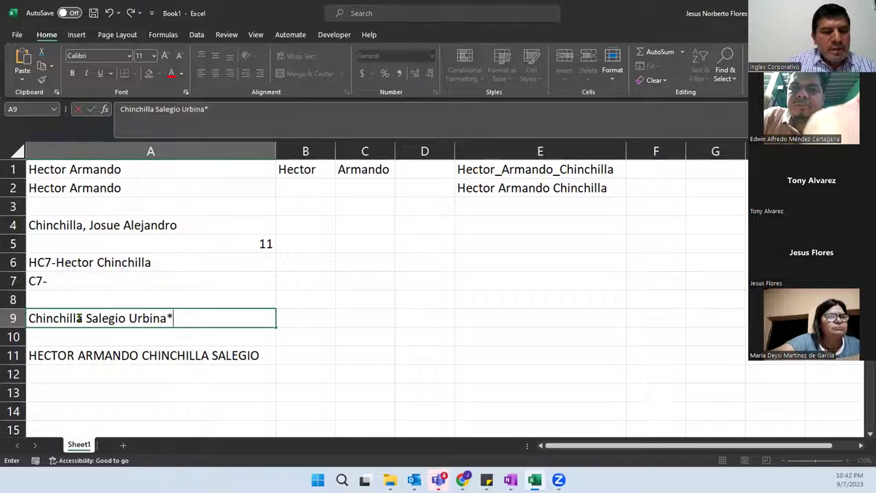
{"action": "type", "text": "Josue"}
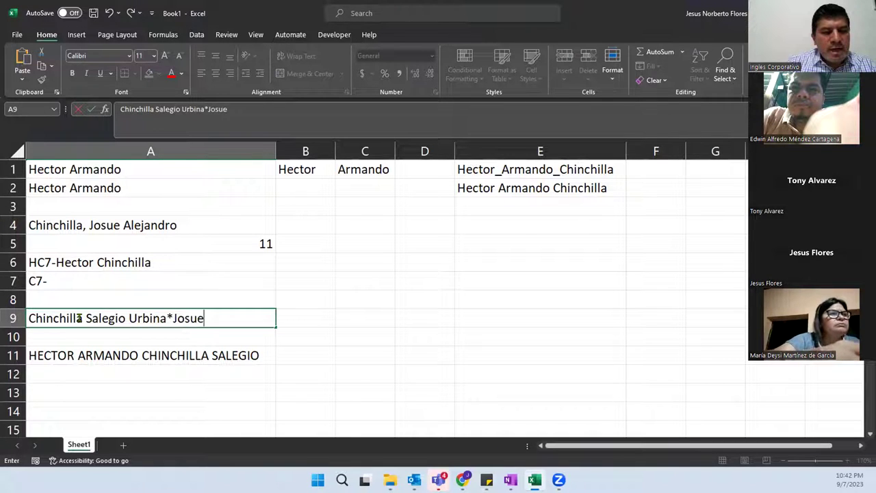
{"action": "type", "text": " Ale"}
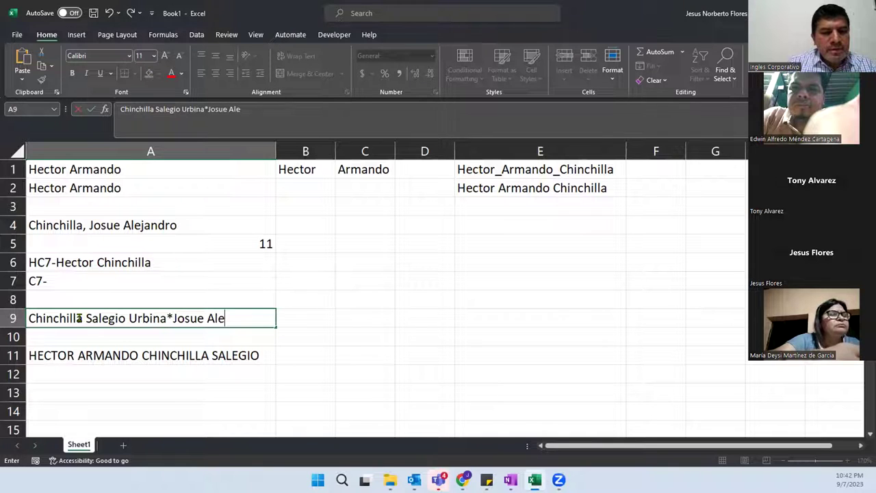
{"action": "type", "text": "jandro"}
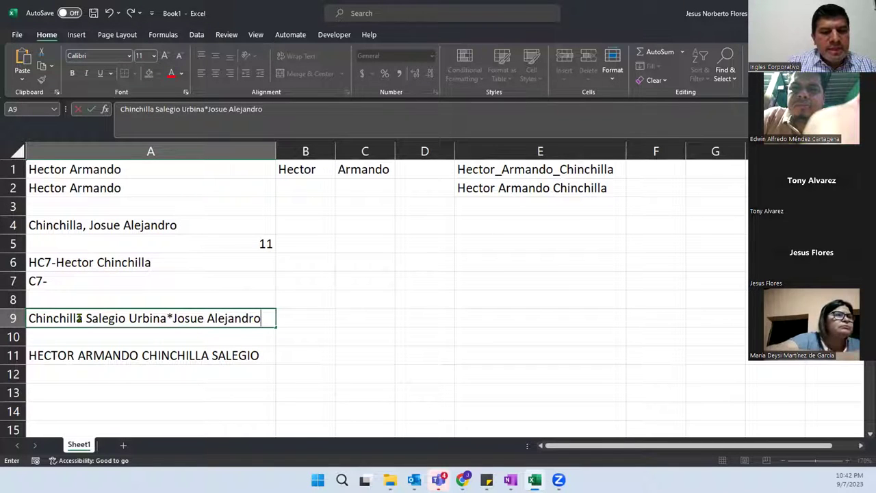
{"action": "type", "text": " Davi"}
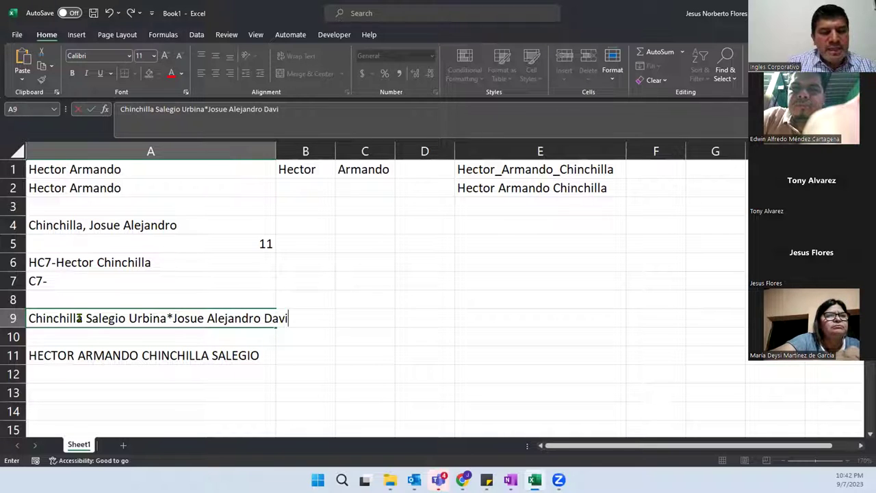
{"action": "type", "text": "d"}
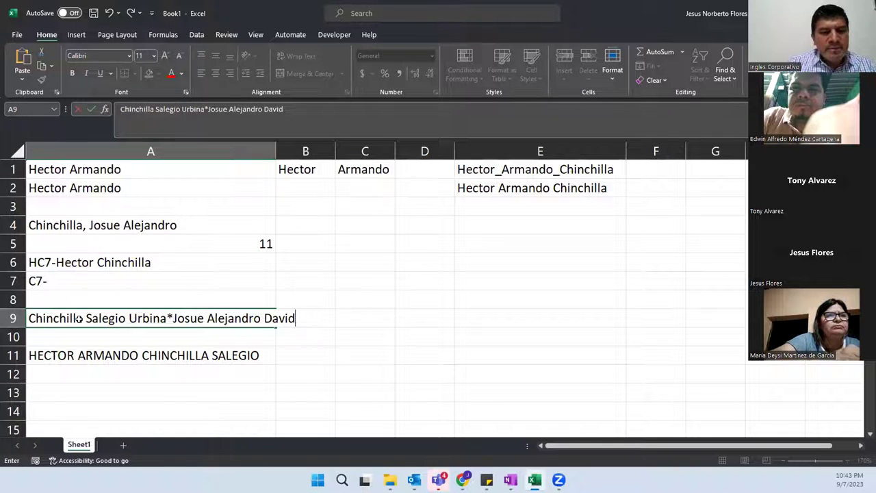
{"action": "key", "text": "Return"}
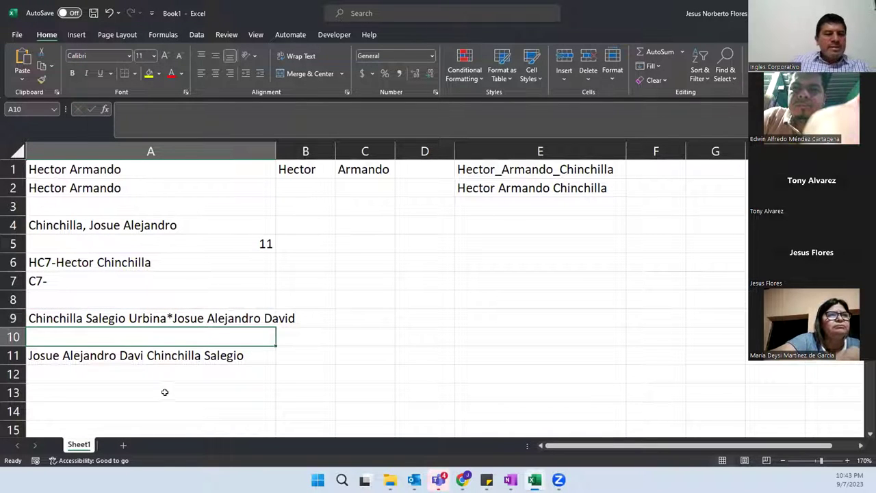
Step: Check A11's reversed result, then drag column A wider so A9's long name fits
{"action": "left_click", "coordinate": [172, 353]}
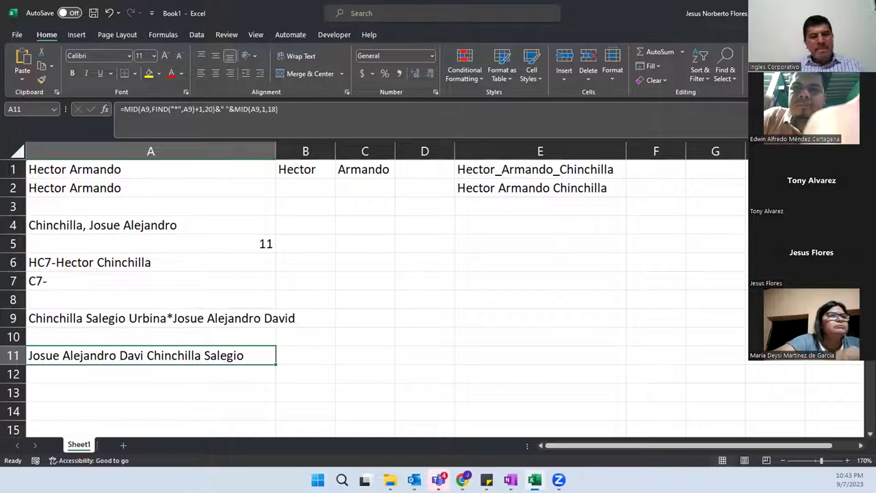
{"action": "left_click", "coordinate": [127, 321]}
{"action": "left_click_drag", "start_coordinate": [276, 150], "coordinate": [316, 150]}
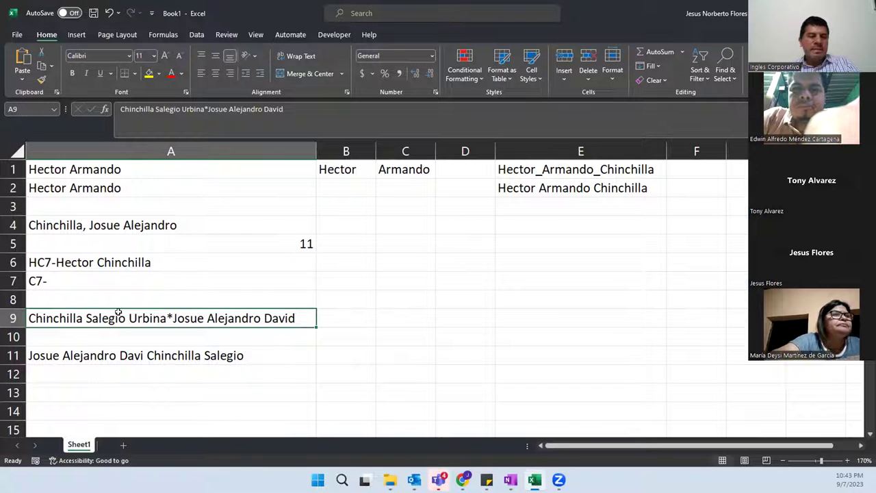
{"action": "left_click_drag", "start_coordinate": [117, 264], "coordinate": [119, 301]}
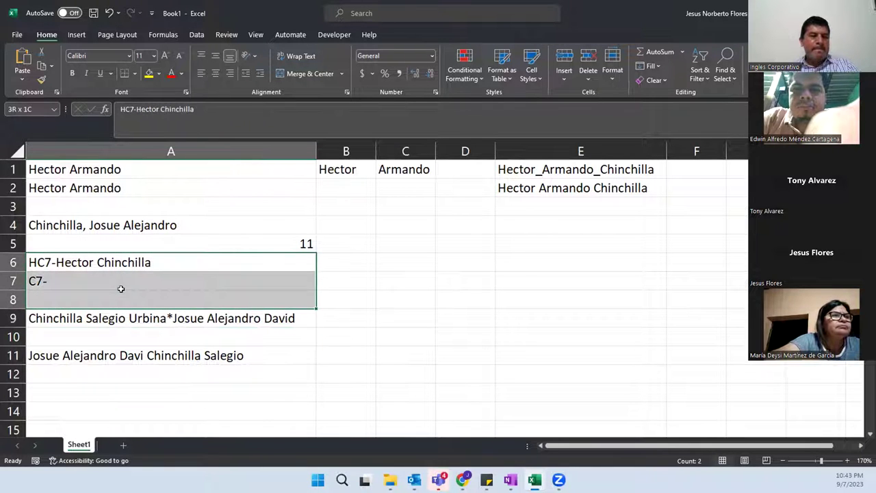
{"action": "left_click", "coordinate": [123, 326]}
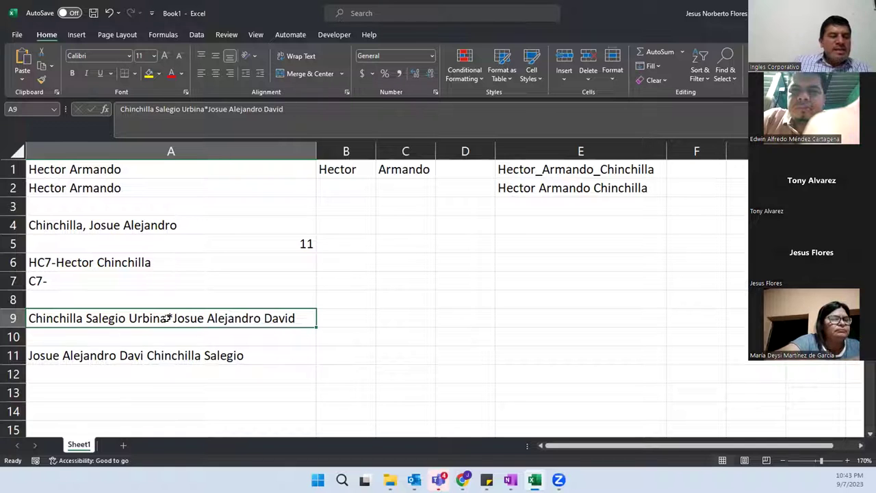
Step: Replace A9 with a shorter starred test name of two surnames and two given names
{"action": "type", "text": "Juan "}
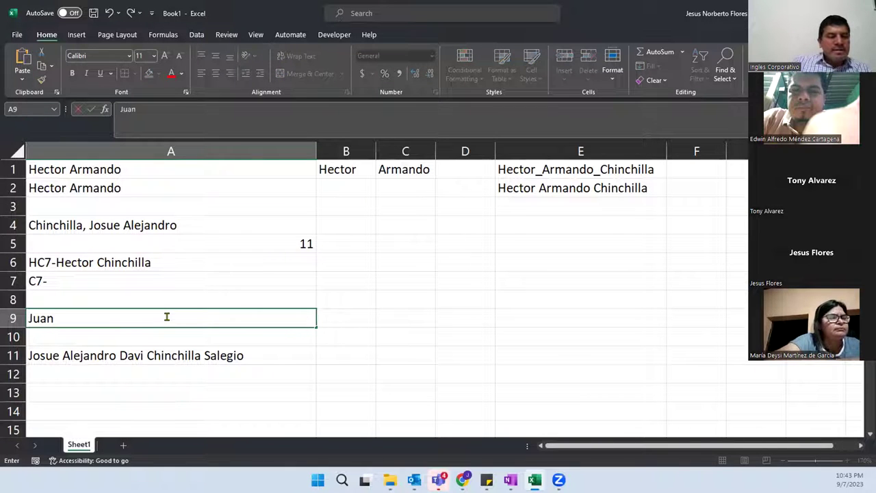
{"action": "type", "text": "Jose"}
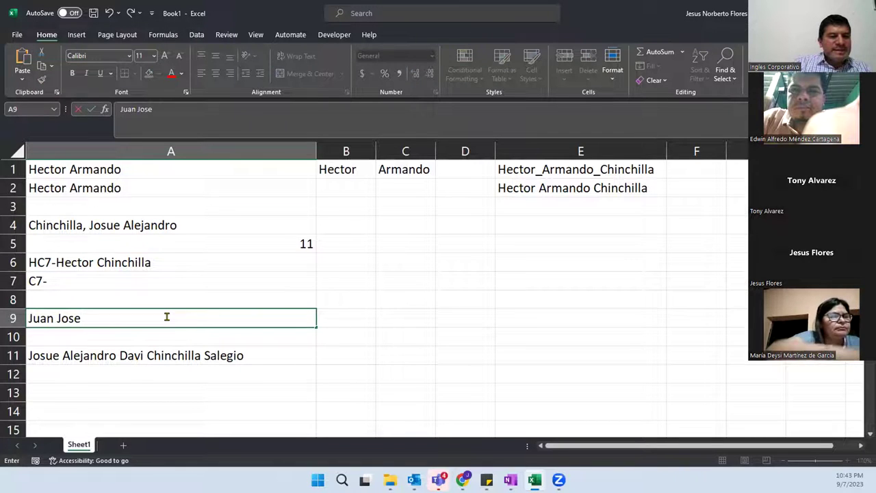
{"action": "left_click", "coordinate": [167, 318]}
{"action": "key", "text": "Up"}
{"action": "key", "text": "Down"}
{"action": "type", "text": "Perez Duran"}
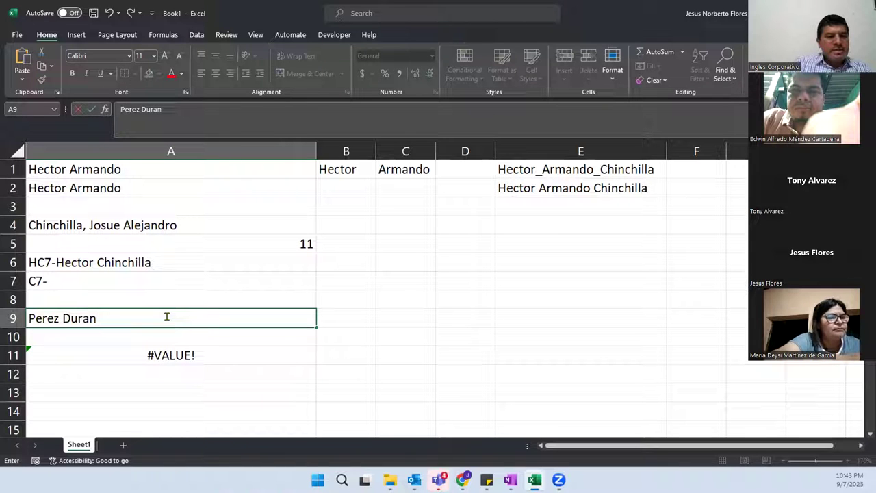
{"action": "type", "text": "*Juan"}
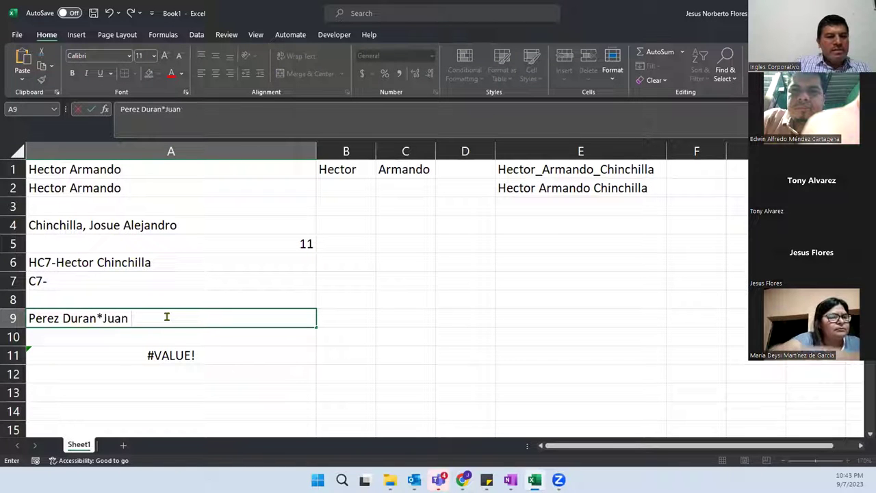
{"action": "type", "text": " Jose"}
{"action": "key", "text": "Return"}
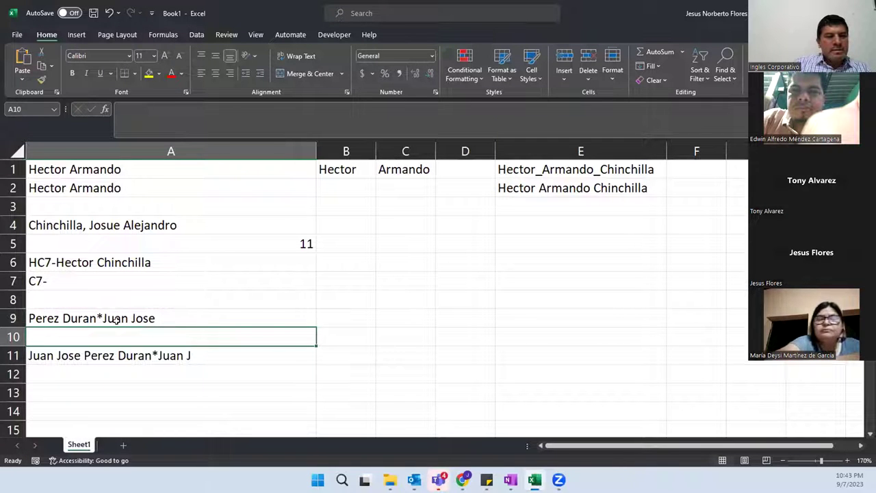
Step: Compare A9's name, the A6 example and A11's fixed 20/18-character MID formula result
{"action": "left_click", "coordinate": [139, 363]}
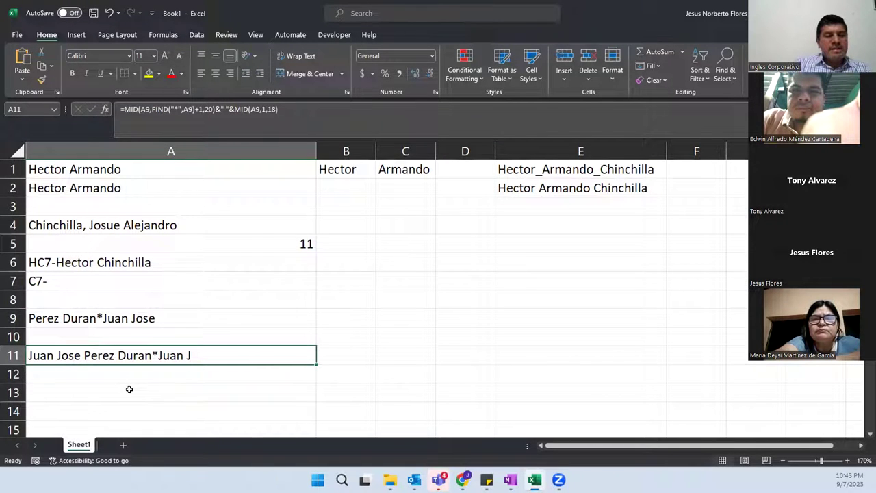
{"action": "left_click", "coordinate": [115, 317]}
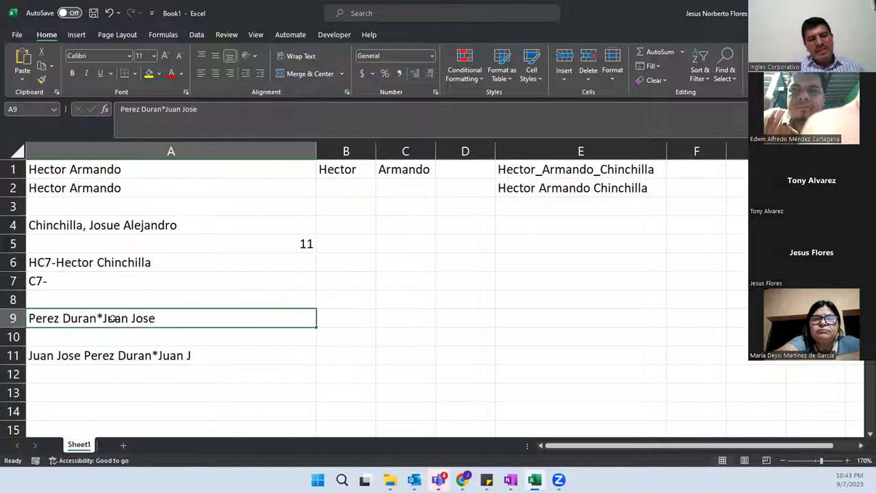
{"action": "left_click", "coordinate": [109, 294]}
{"action": "left_click", "coordinate": [107, 280]}
{"action": "left_click", "coordinate": [118, 263]}
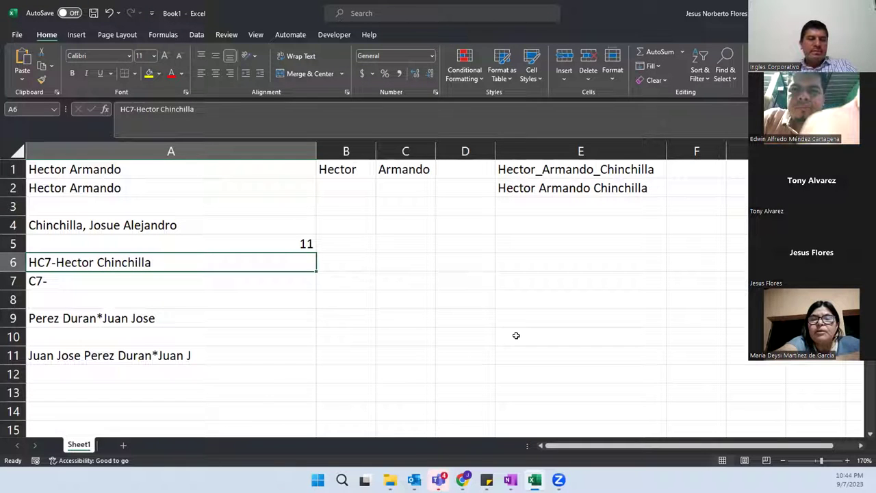
{"action": "left_click", "coordinate": [110, 321]}
{"action": "left_click", "coordinate": [138, 349]}
{"action": "left_click", "coordinate": [137, 325]}
{"action": "left_click", "coordinate": [146, 354]}
{"action": "left_click", "coordinate": [147, 323]}
{"action": "left_click", "coordinate": [158, 354]}
{"action": "left_click", "coordinate": [147, 320]}
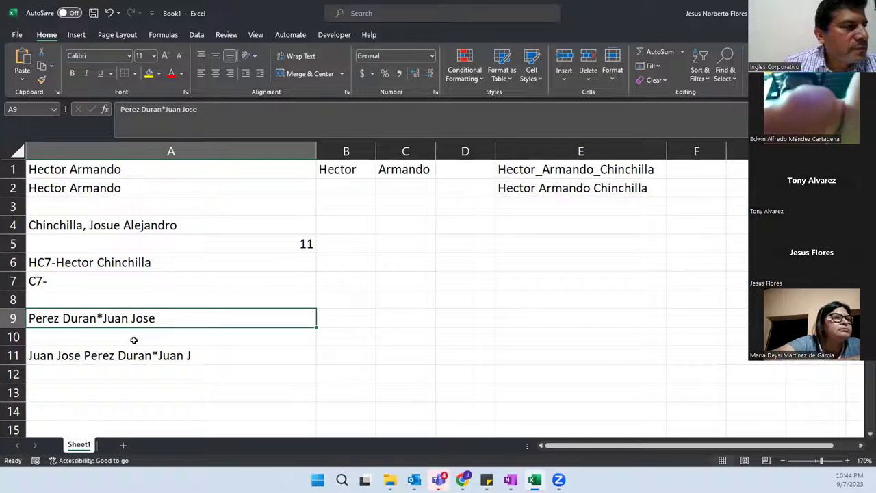
{"action": "left_click", "coordinate": [140, 351]}
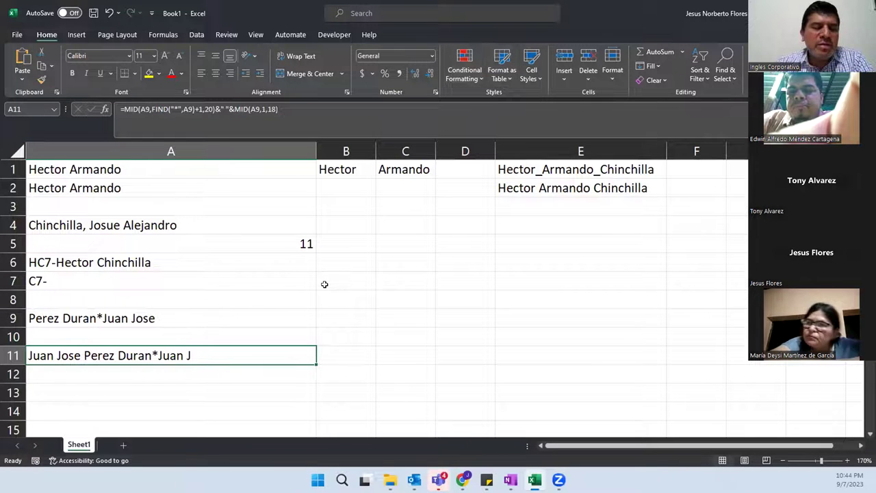
{"action": "left_click", "coordinate": [196, 336]}
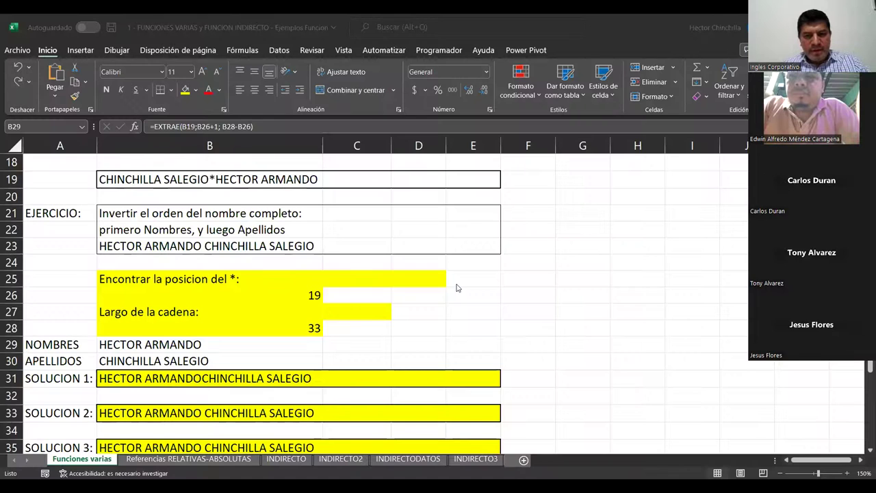
Step: On the Funciones varias sheet, review the asterisk-position and SOLUCION 2 formulas
{"action": "left_click", "coordinate": [457, 282]}
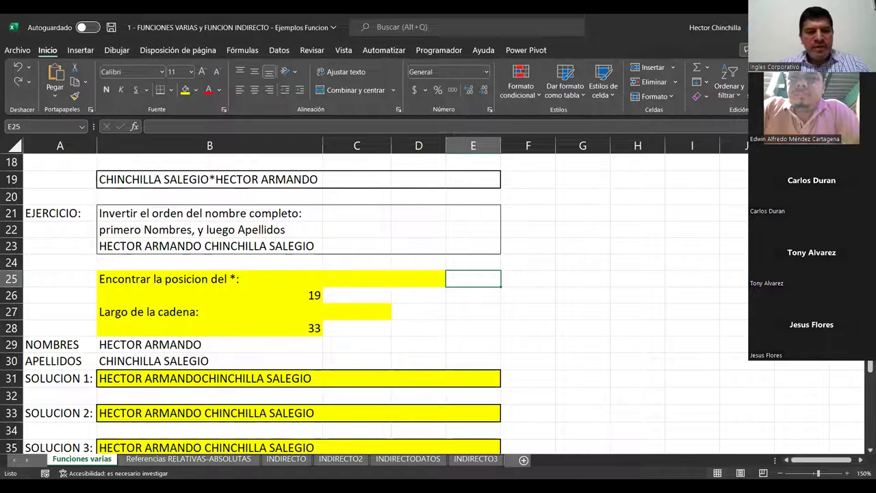
{"action": "left_click", "coordinate": [210, 295]}
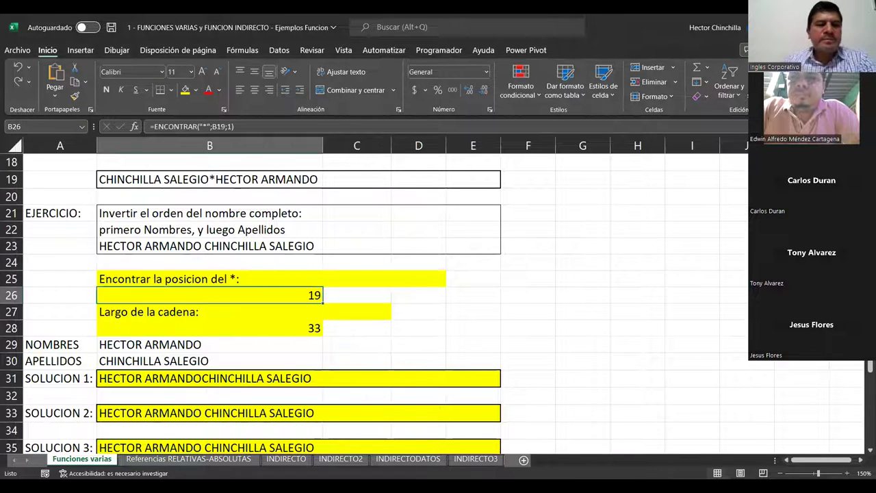
{"action": "left_click", "coordinate": [210, 395]}
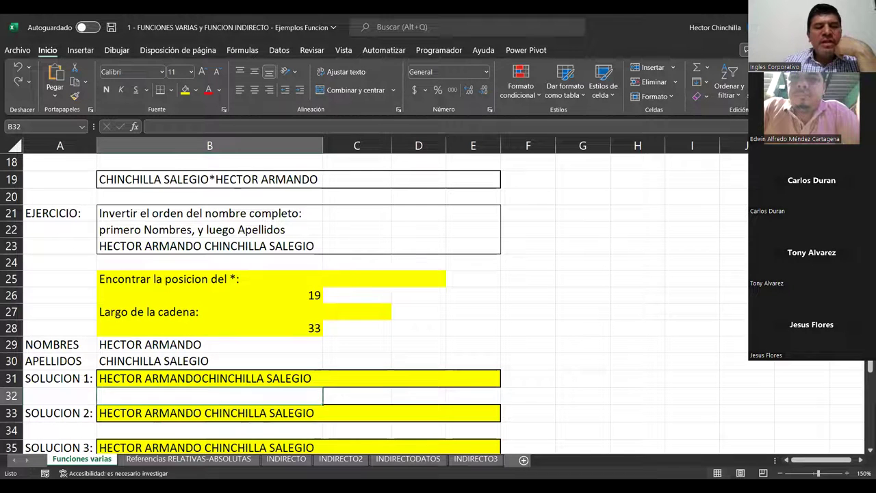
{"action": "left_click", "coordinate": [209, 413]}
{"action": "left_click", "coordinate": [210, 429]}
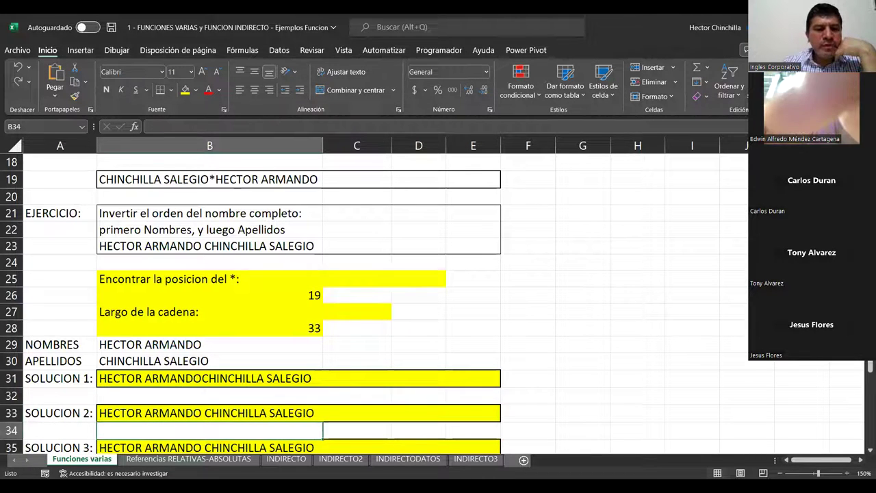
Step: Open the SOLUCION 4 CONCATENAR formula in edit mode to show its references
{"action": "key", "text": "Down"}
{"action": "key", "text": "Down"}
{"action": "key", "text": "Down"}
{"action": "key", "text": "Up"}
{"action": "left_click", "coordinate": [209, 430]}
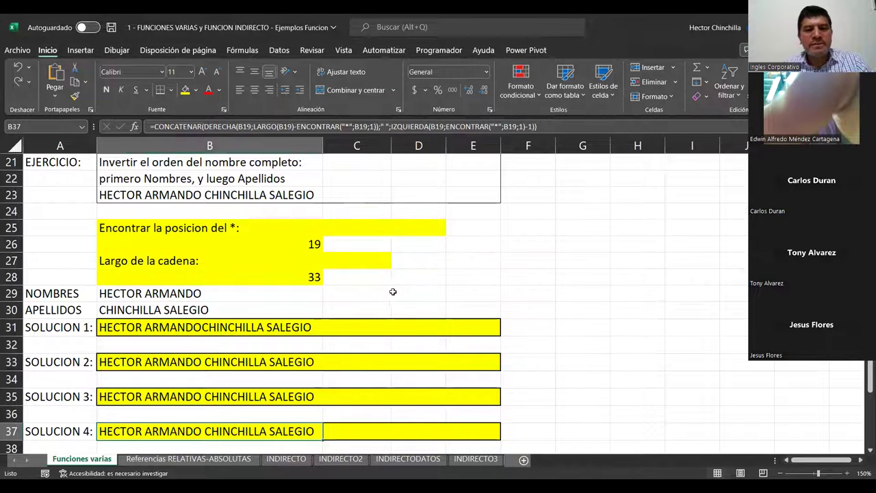
{"action": "key", "text": "Left"}
{"action": "key", "text": "Right"}
{"action": "key", "text": "F2"}
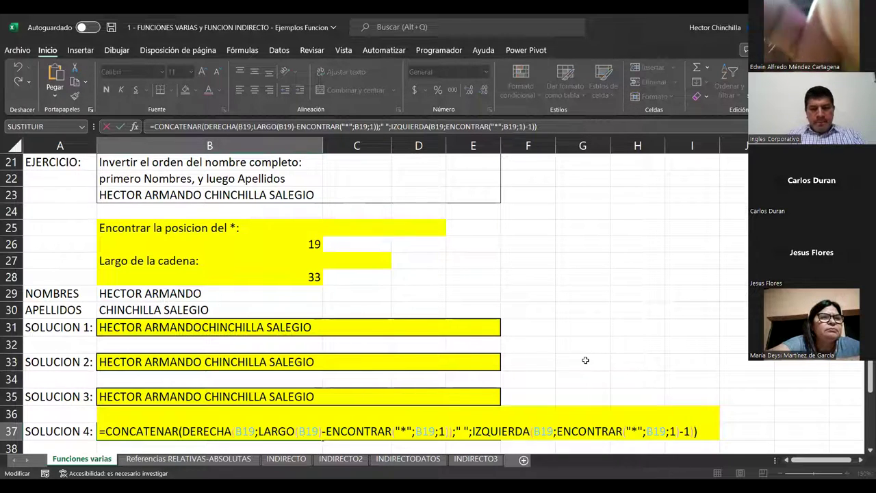
{"action": "key", "text": "ctrl+Return"}
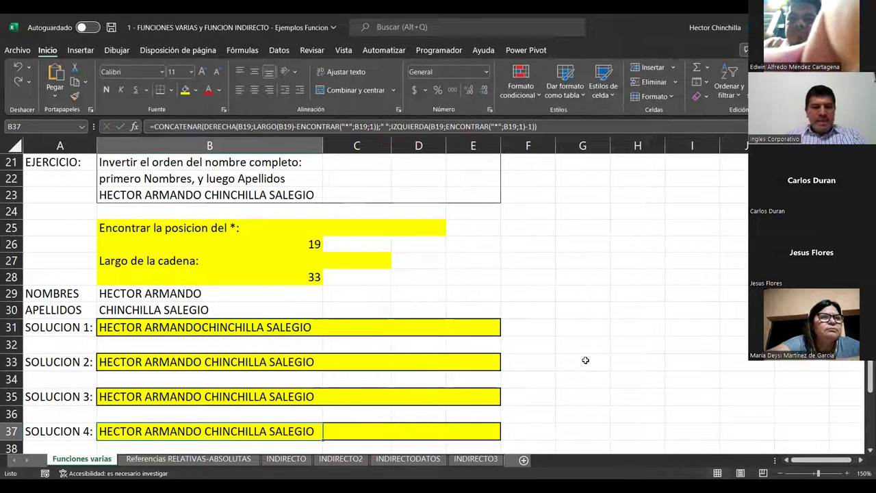
{"action": "key", "text": "Up"}
{"action": "key", "text": "Up"}
{"action": "key", "text": "Up"}
{"action": "key", "text": "Up"}
{"action": "key", "text": "Up"}
{"action": "key", "text": "Up"}
{"action": "key", "text": "Up"}
{"action": "key", "text": "Up"}
{"action": "key", "text": "Up"}
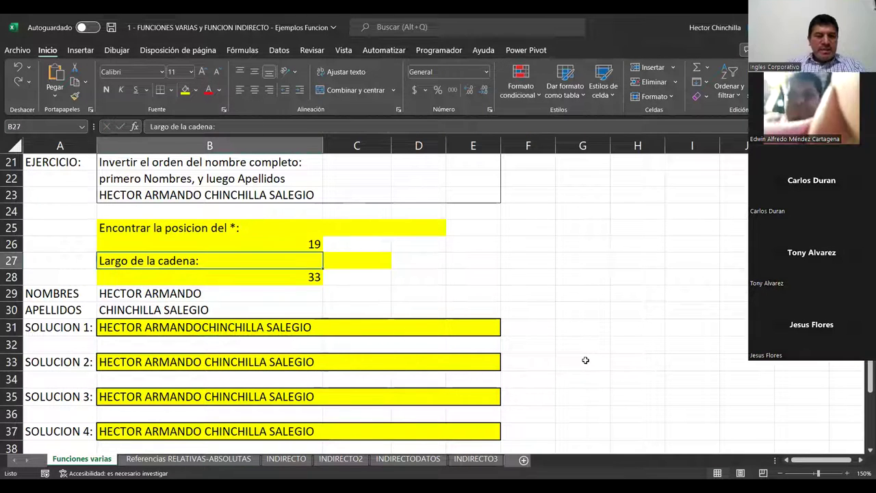
{"action": "key", "text": "Up"}
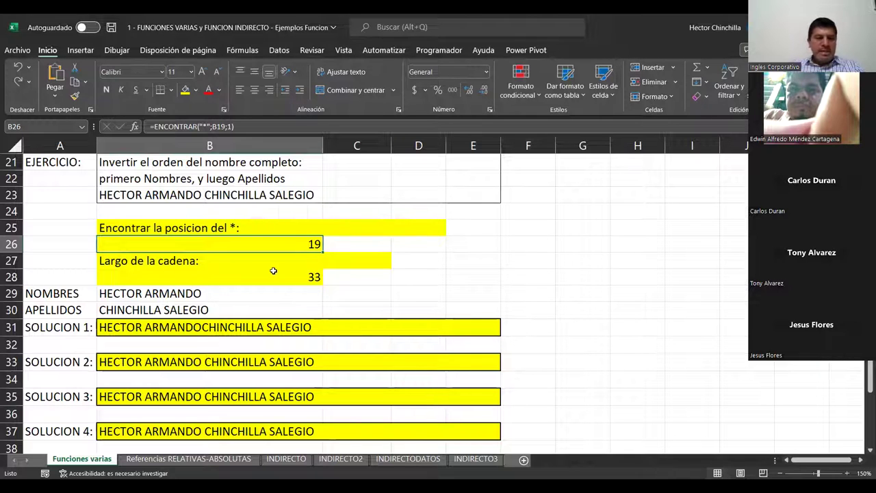
{"action": "key", "text": "F2"}
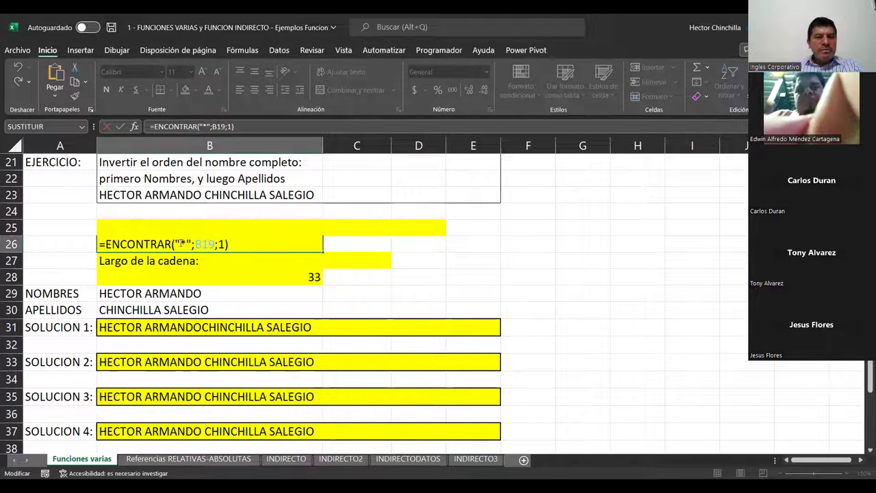
{"action": "key", "text": "Escape"}
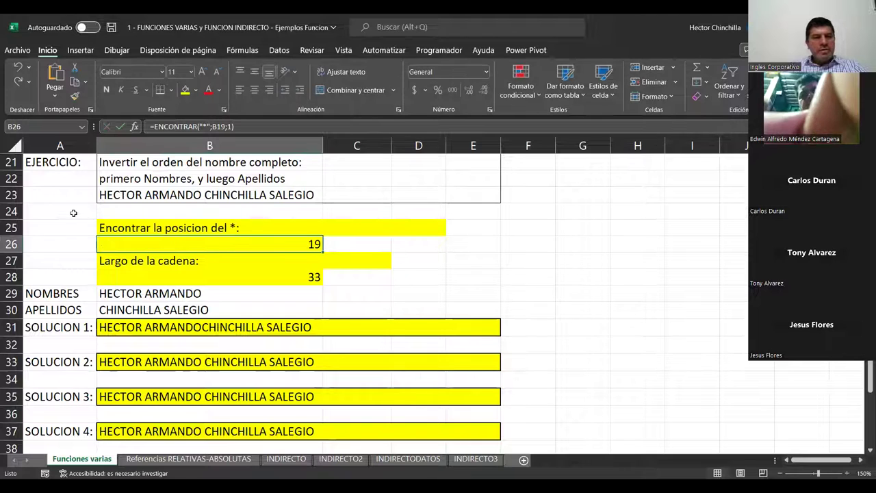
{"action": "scroll", "coordinate": [74, 213], "scroll_direction": "up", "scroll_amount": 1}
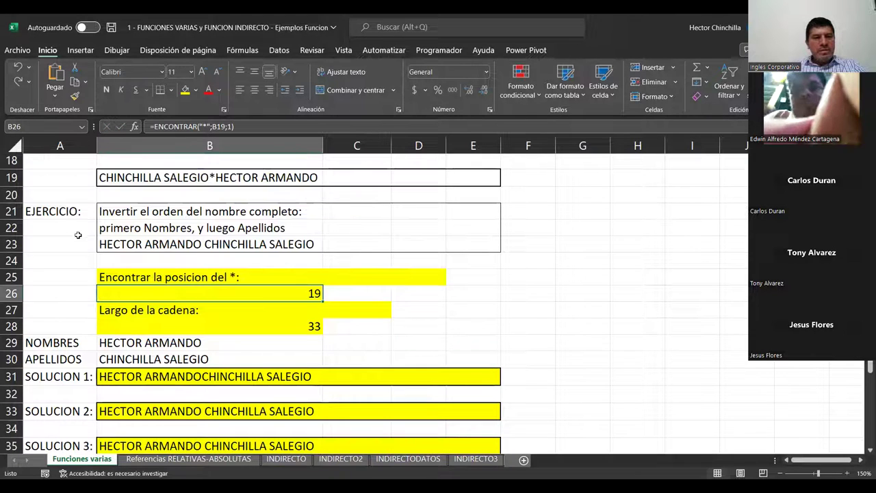
{"action": "double_click", "coordinate": [151, 293]}
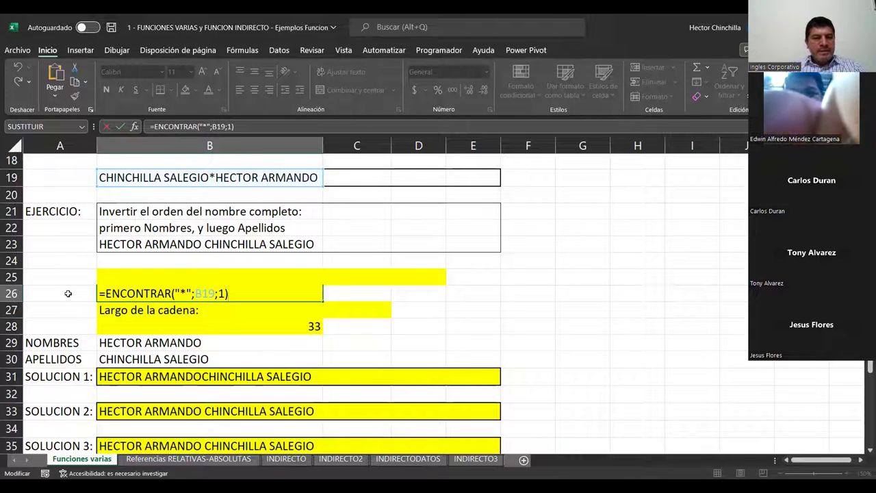
{"action": "key", "text": "Return"}
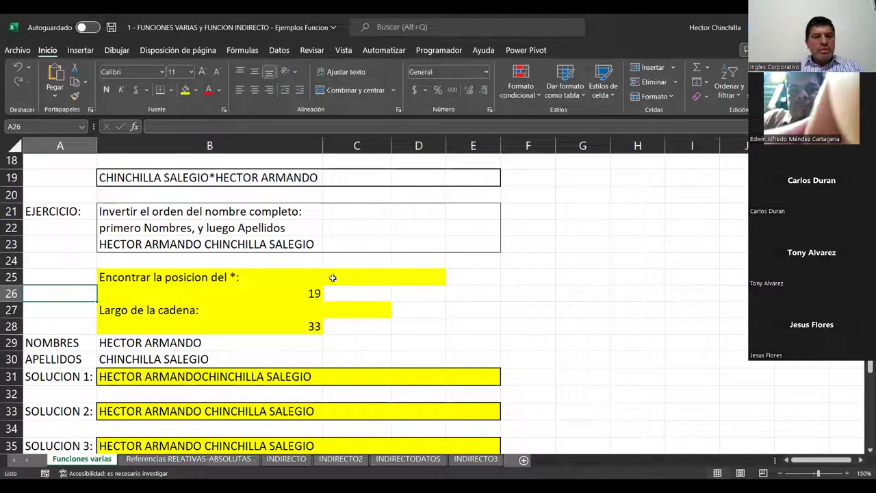
{"action": "left_click", "coordinate": [274, 297]}
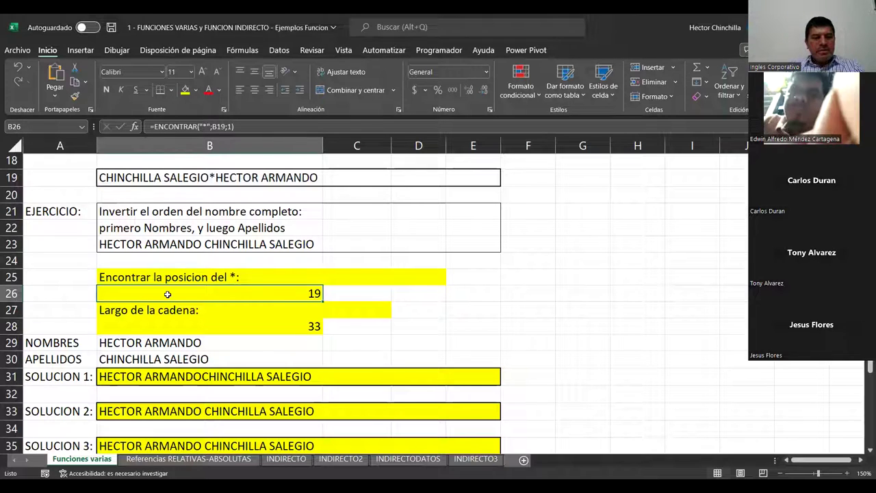
{"action": "left_click", "coordinate": [186, 326]}
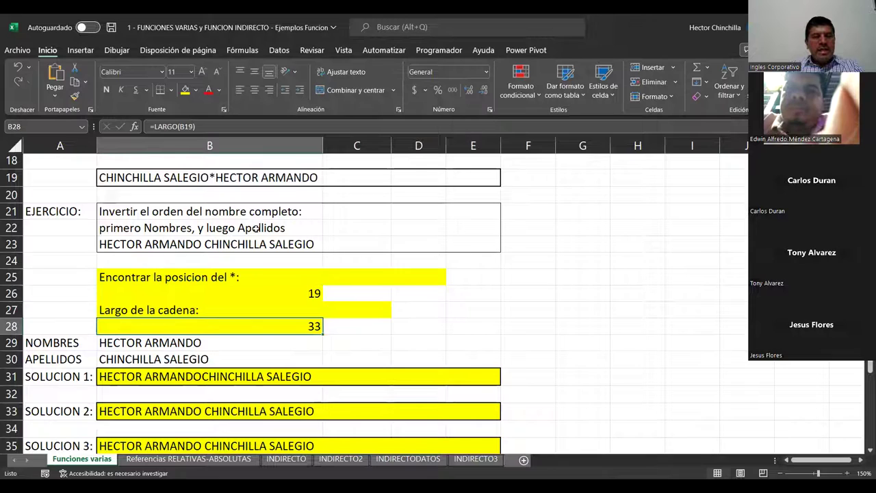
{"action": "double_click", "coordinate": [318, 176]}
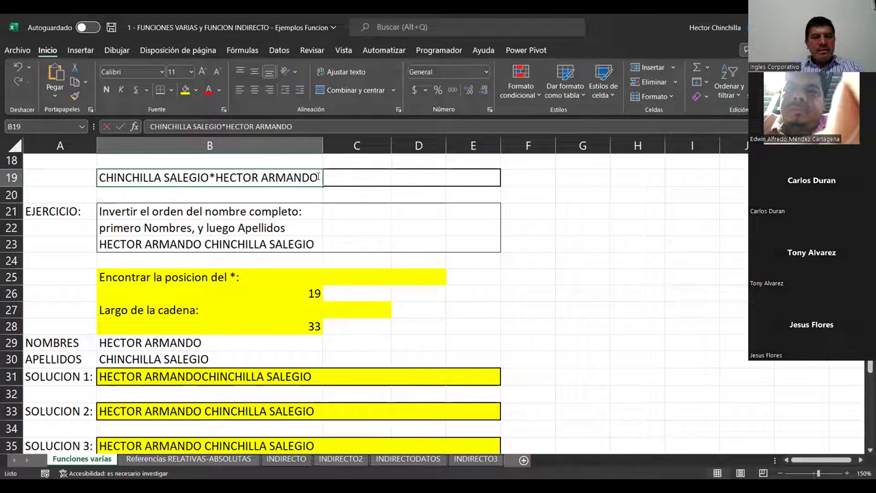
{"action": "left_click_drag", "start_coordinate": [318, 176], "coordinate": [98, 177]}
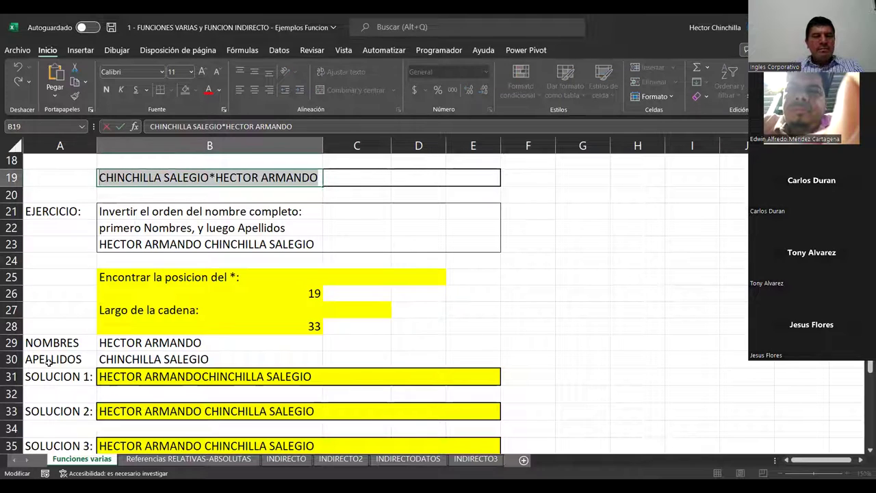
{"action": "left_click", "coordinate": [49, 310]}
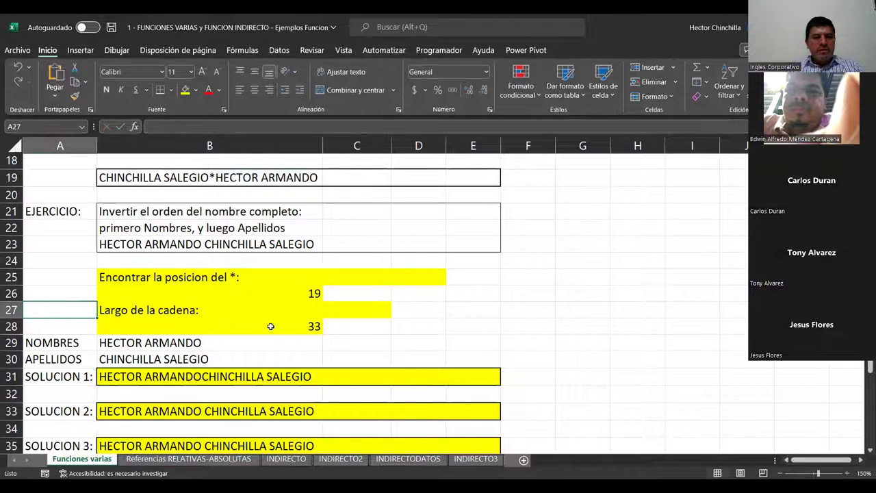
{"action": "left_click", "coordinate": [270, 327]}
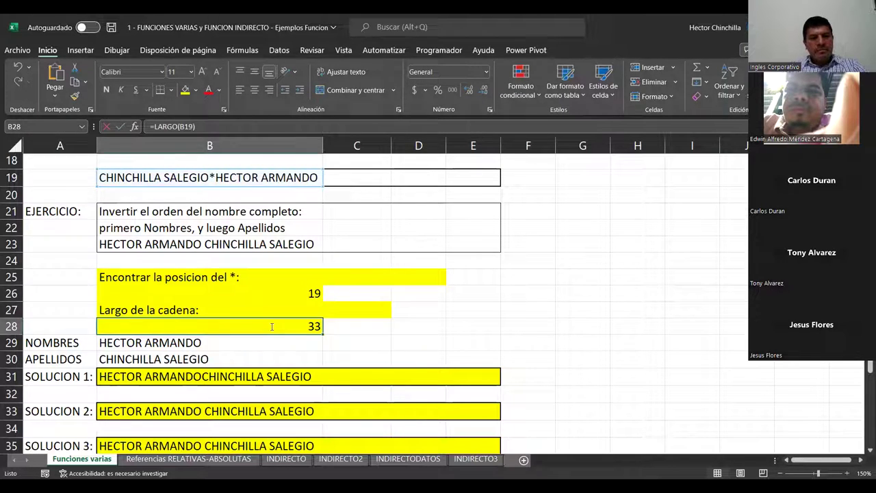
{"action": "double_click", "coordinate": [271, 327]}
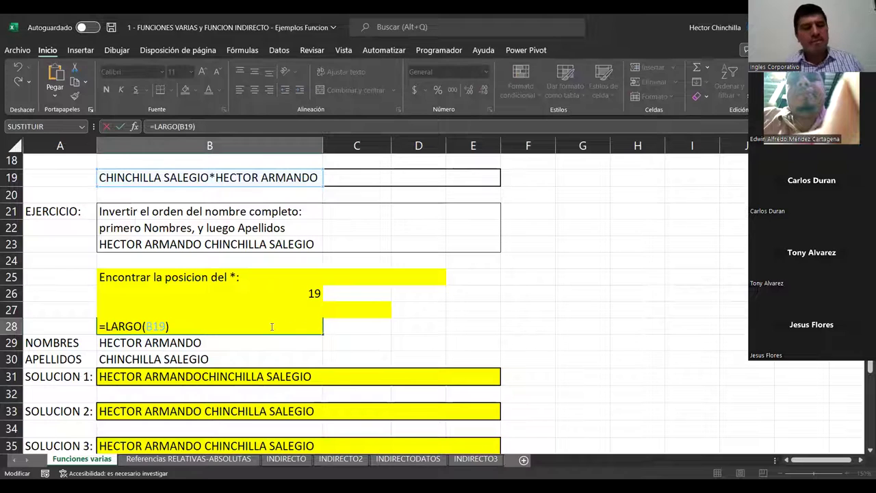
{"action": "key", "text": "Return"}
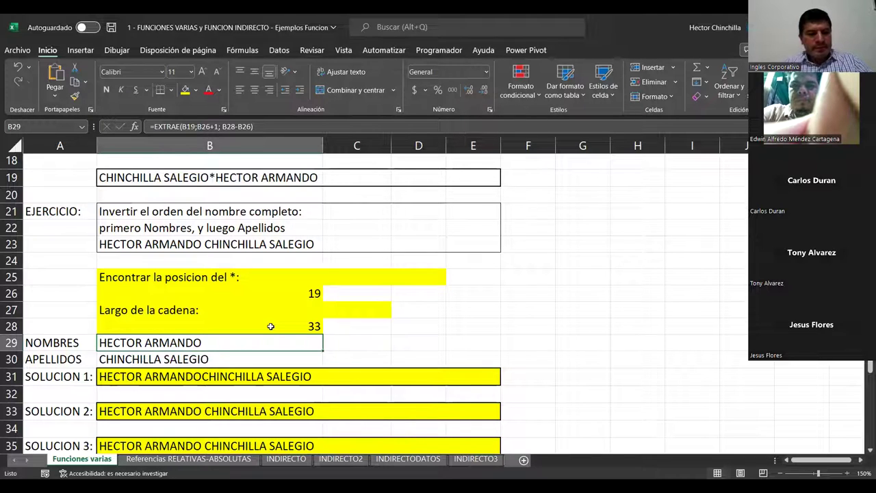
Step: Open the NOMBRES extraction formula, then close it showing the extracted given names
{"action": "scroll", "coordinate": [270, 326], "scroll_direction": "down", "scroll_amount": 1}
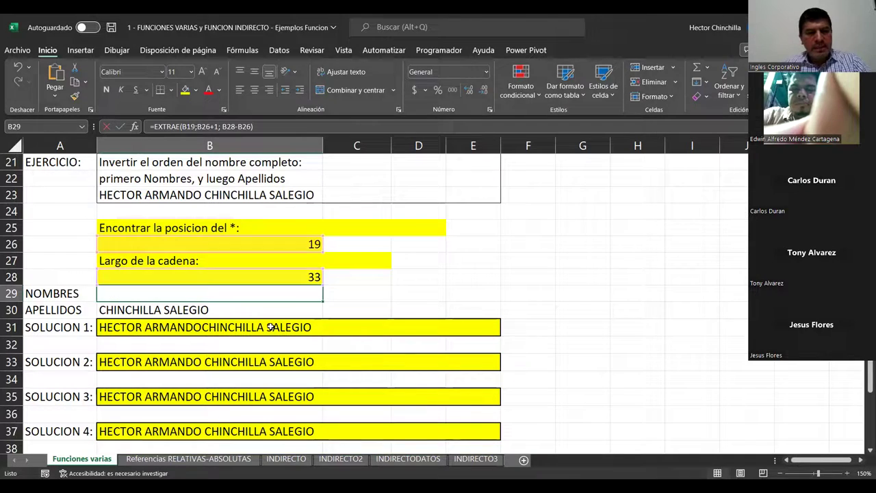
{"action": "key", "text": "F2"}
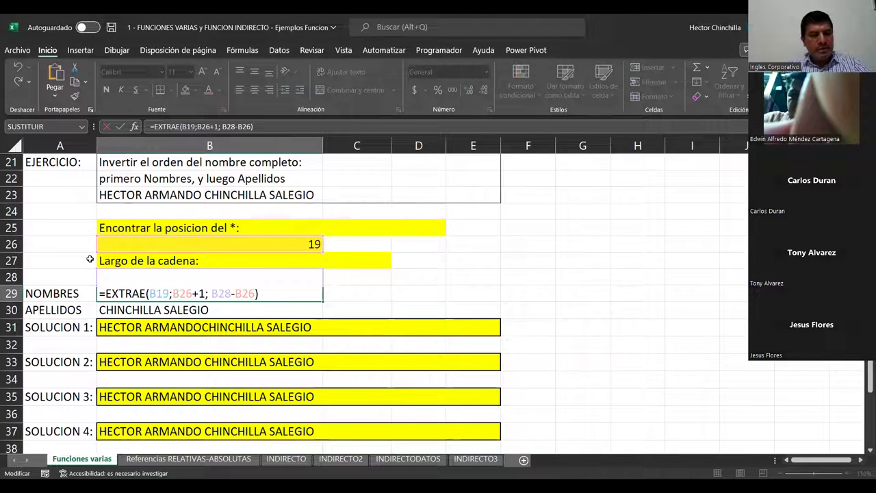
{"action": "key", "text": "ctrl+Return"}
Step: Show the B29 EXTRAE formula, check the length in B28, and reopen B29's coloured references
{"action": "scroll", "coordinate": [70, 267], "scroll_direction": "up", "scroll_amount": 1}
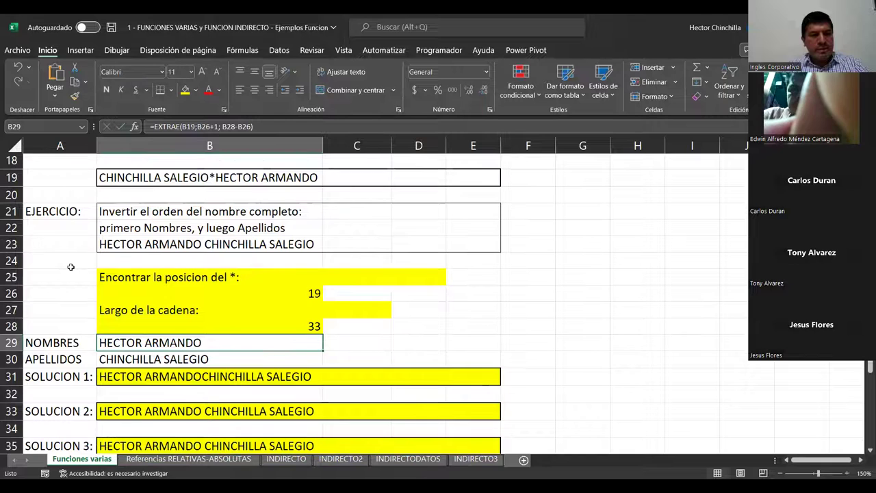
{"action": "scroll", "coordinate": [71, 267], "scroll_direction": "up", "scroll_amount": 1}
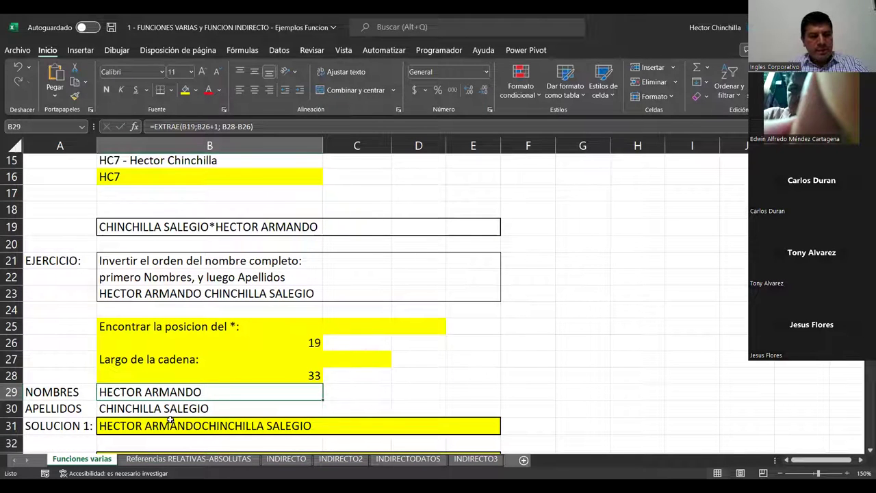
{"action": "double_click", "coordinate": [221, 392]}
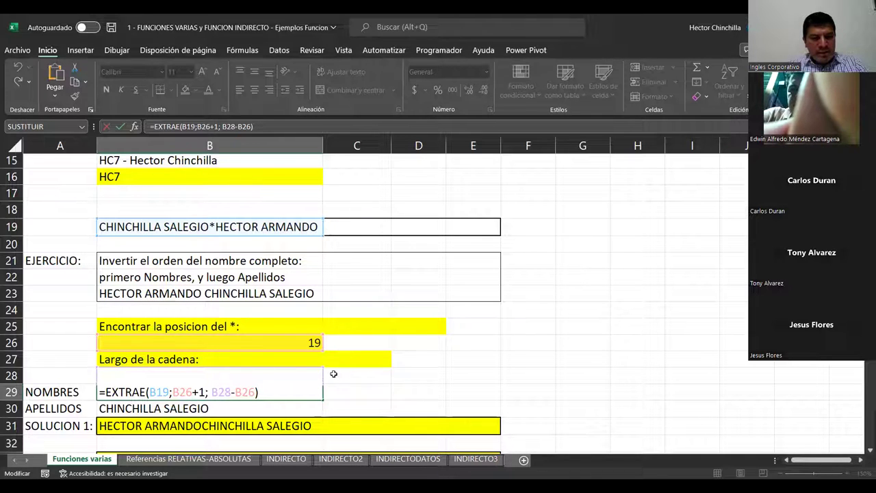
{"action": "left_click", "coordinate": [266, 371]}
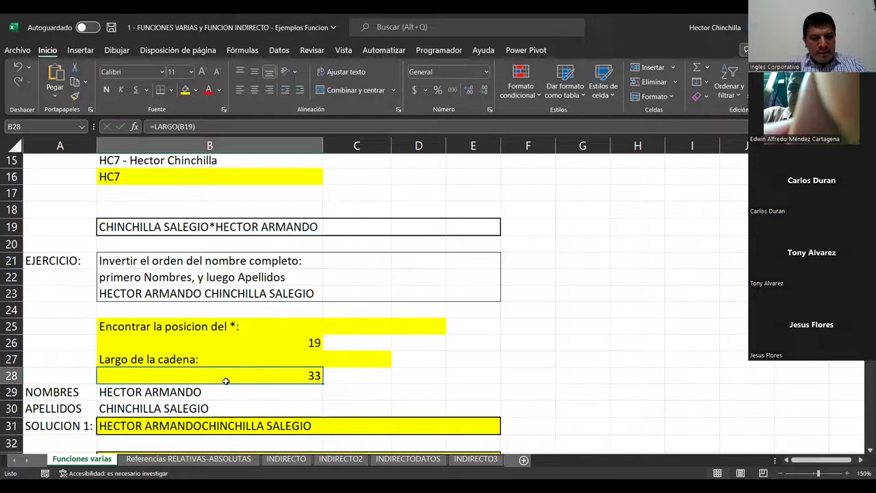
{"action": "left_click", "coordinate": [168, 392]}
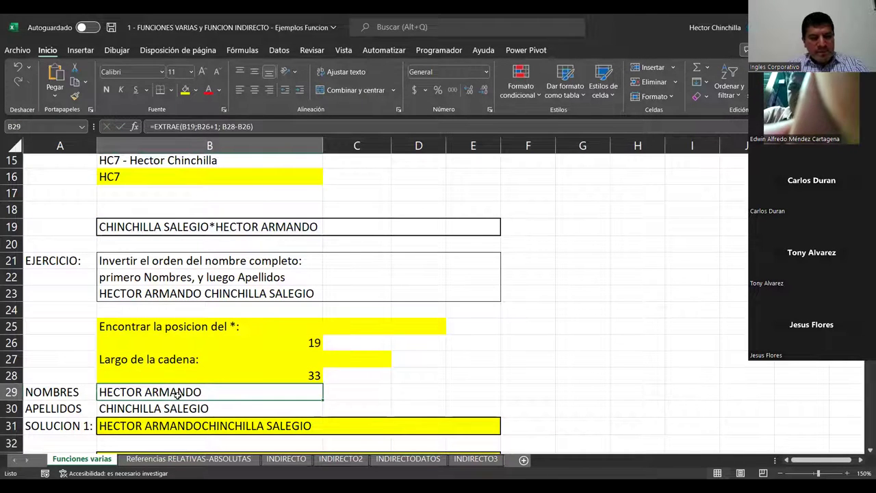
{"action": "double_click", "coordinate": [177, 395]}
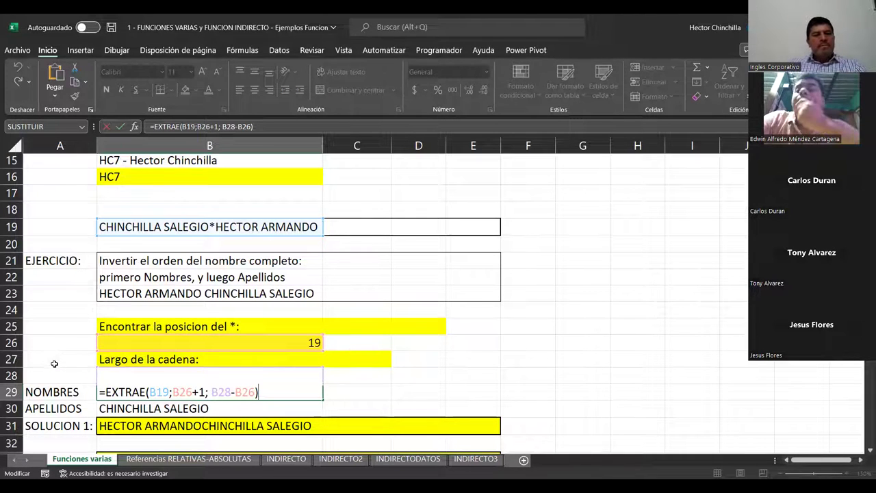
Step: Exit the B29 formula unchanged and scroll to the SOLUCION 2 row
{"action": "left_click", "coordinate": [54, 362]}
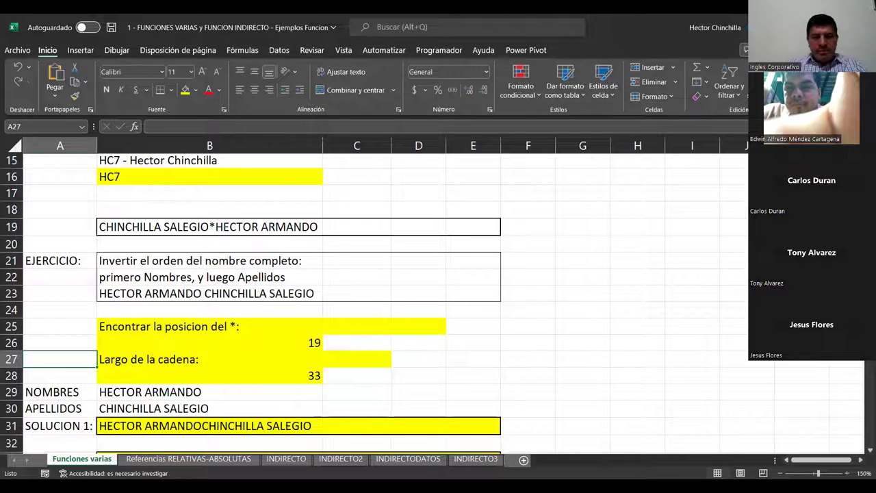
{"action": "left_click", "coordinate": [60, 443]}
{"action": "scroll", "coordinate": [115, 428], "scroll_direction": "down", "scroll_amount": 1}
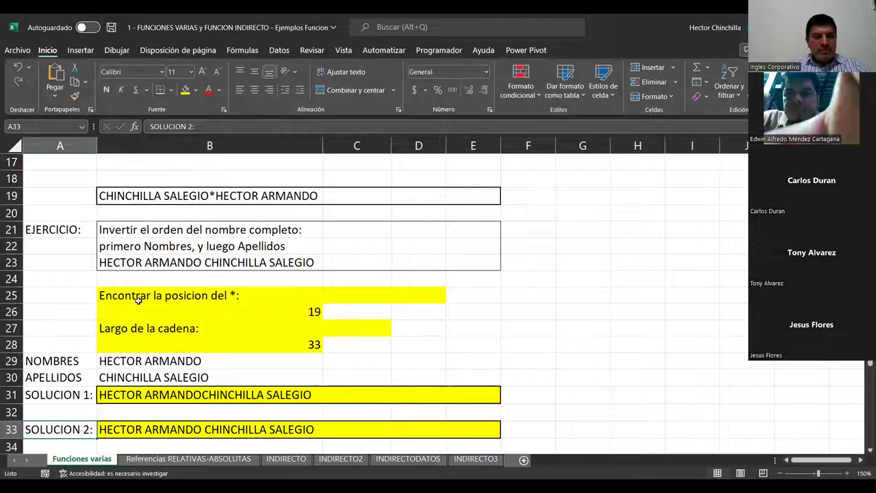
{"action": "left_click", "coordinate": [113, 295]}
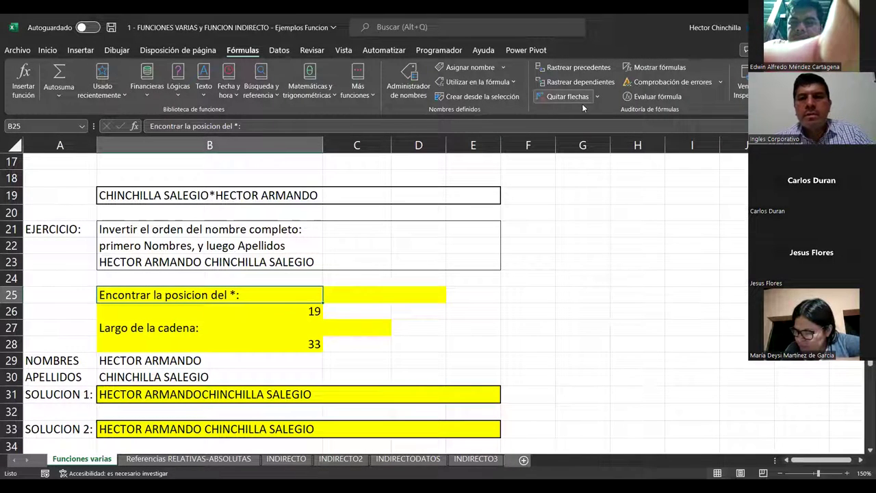
Step: Toggle Mostrar fórmulas on and back off so the sheet shows calculated values
{"action": "left_click", "coordinate": [649, 68]}
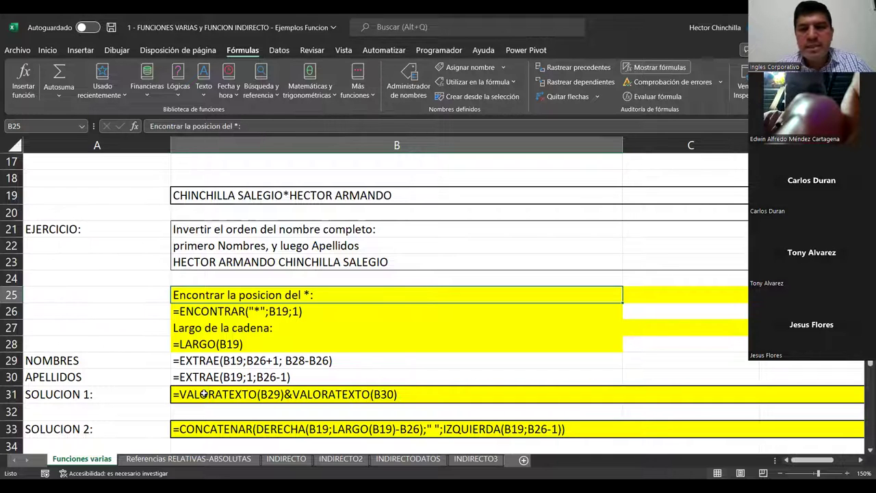
{"action": "left_click", "coordinate": [656, 67]}
{"action": "left_click", "coordinate": [357, 245]}
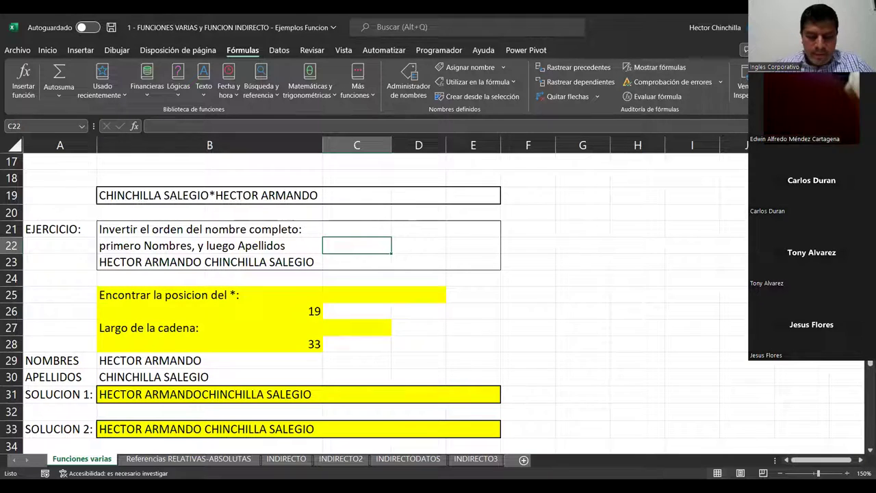
Step: Start editing the empty cell B17
{"action": "key", "text": "Down"}
{"action": "key", "text": "Down"}
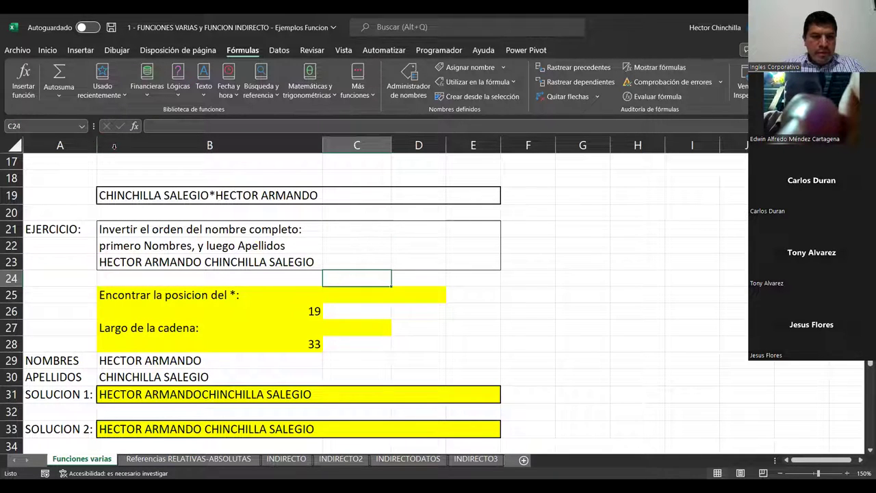
{"action": "key", "text": "Up"}
{"action": "key", "text": "Up"}
{"action": "key", "text": "Up"}
{"action": "left_click", "coordinate": [206, 163]}
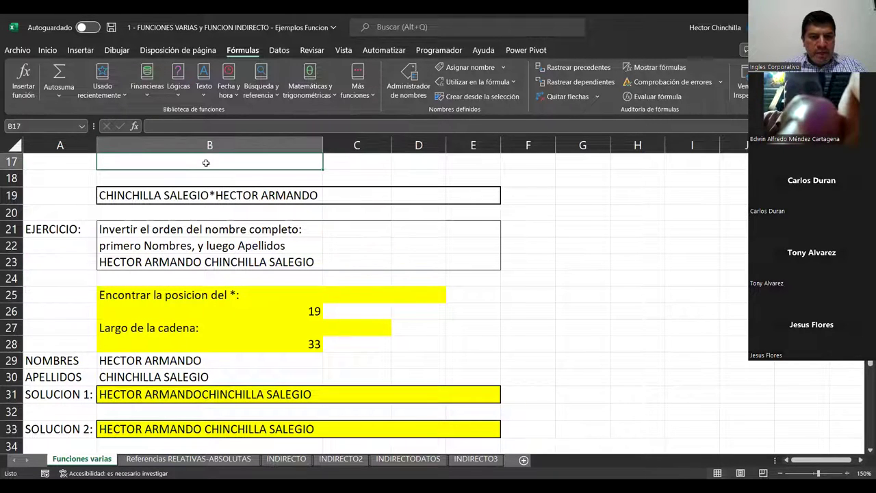
{"action": "double_click", "coordinate": [205, 163]}
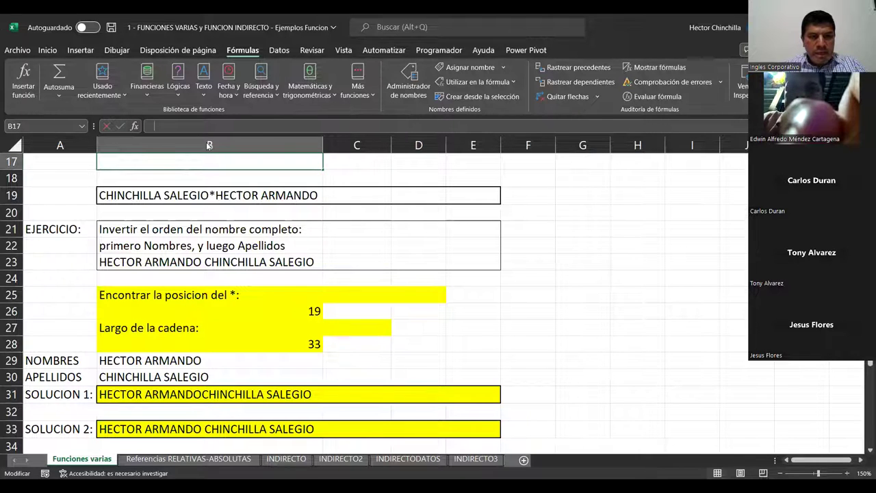
{"action": "key", "text": "shift+F3"}
{"action": "type", "text": "VALORATE"}
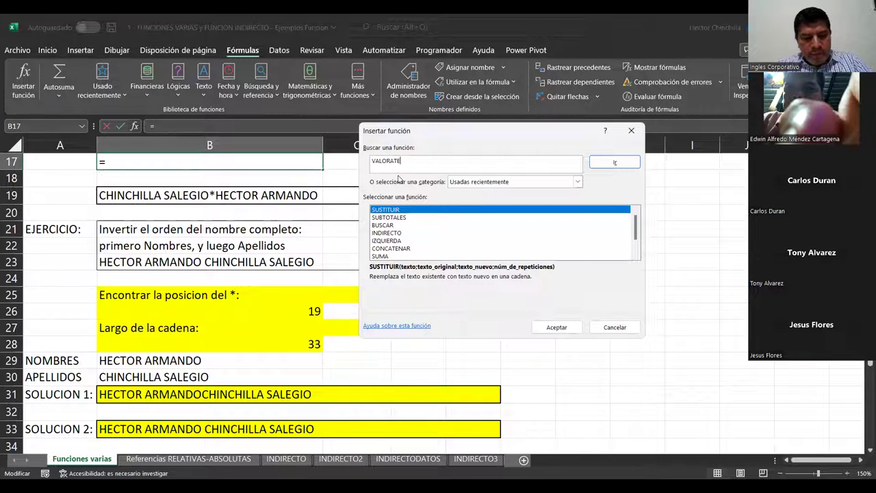
{"action": "type", "text": "XTO"}
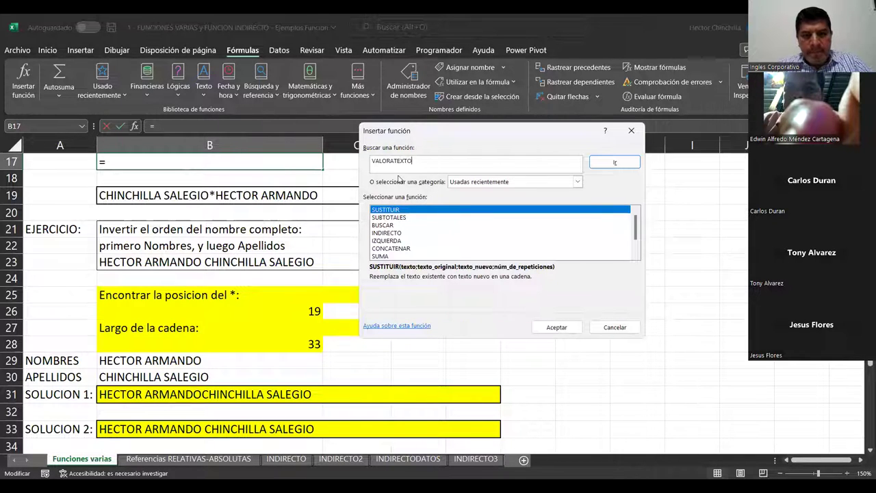
{"action": "left_click", "coordinate": [616, 162]}
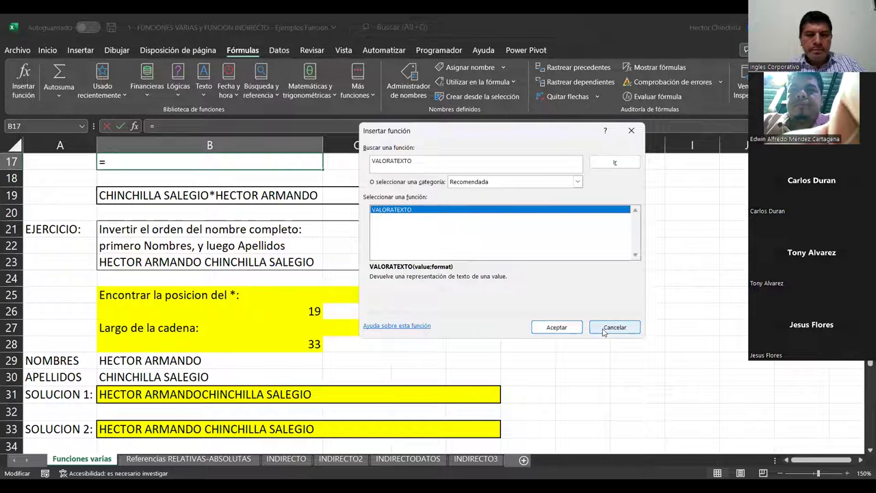
{"action": "left_click", "coordinate": [604, 330]}
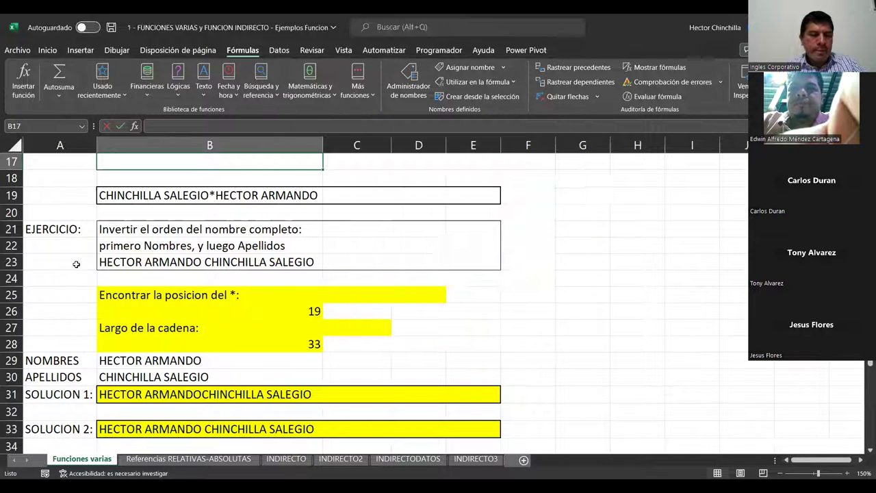
{"action": "left_click", "coordinate": [112, 264]}
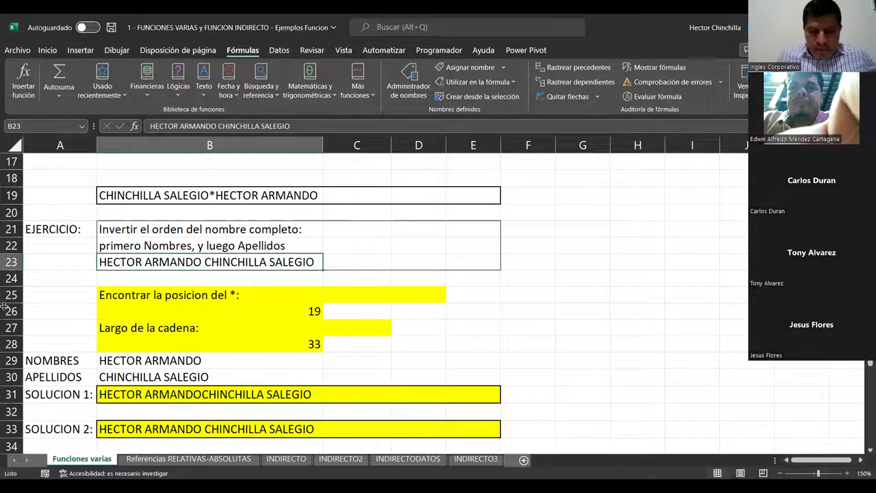
Step: Replace B19 with a new two-surnames*two-names entry, giving position 17 and length 30
{"action": "key", "text": "Up"}
{"action": "key", "text": "Up"}
{"action": "key", "text": "Up"}
{"action": "key", "text": "Up"}
{"action": "key", "text": "Up"}
{"action": "key", "text": "Down"}
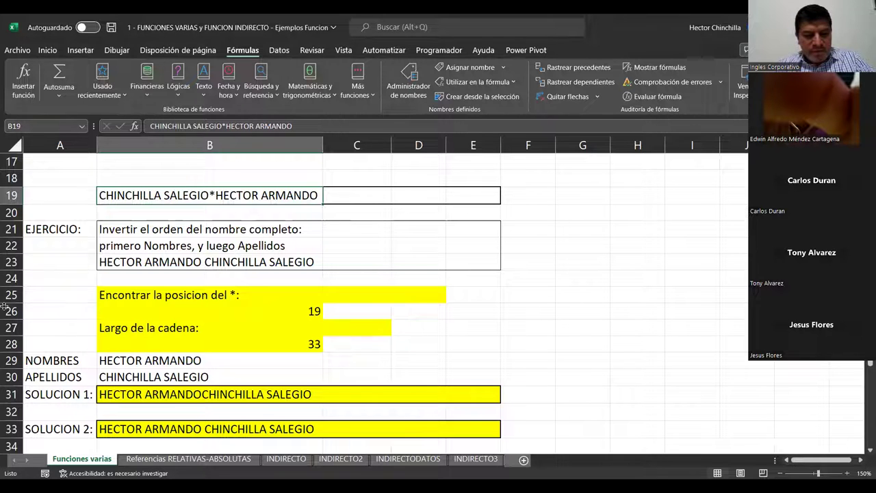
{"action": "type", "text": "MENDEZ CARTAG"}
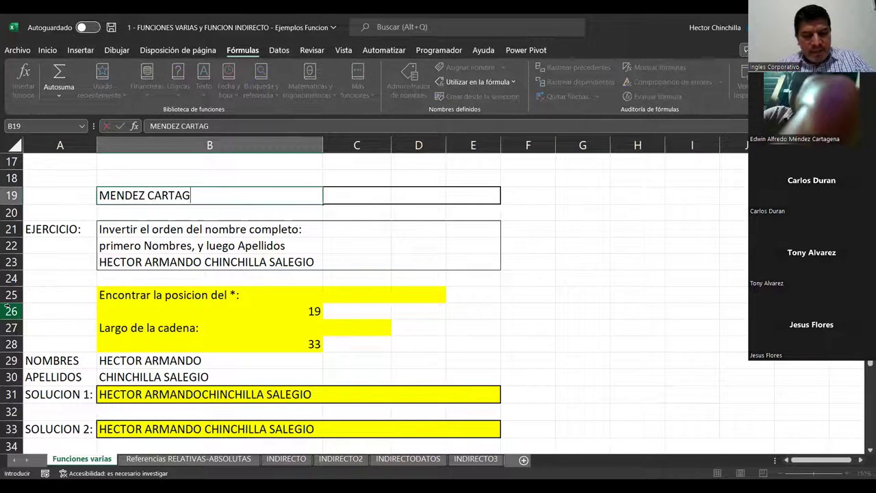
{"action": "type", "text": "ENA*"}
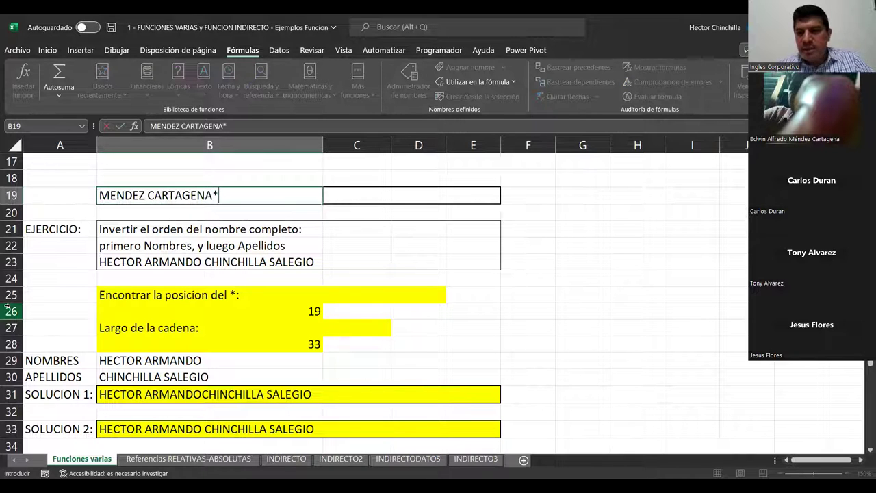
{"action": "type", "text": "EDWIN "}
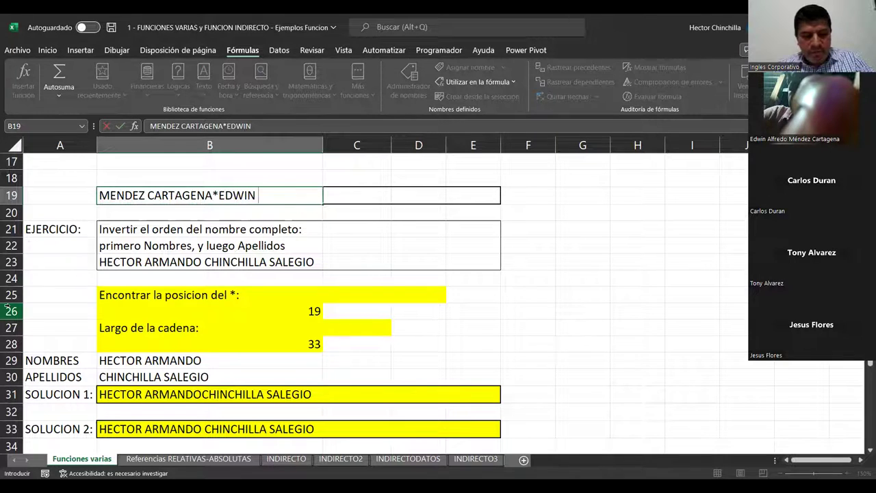
{"action": "type", "text": "ALFREDO"}
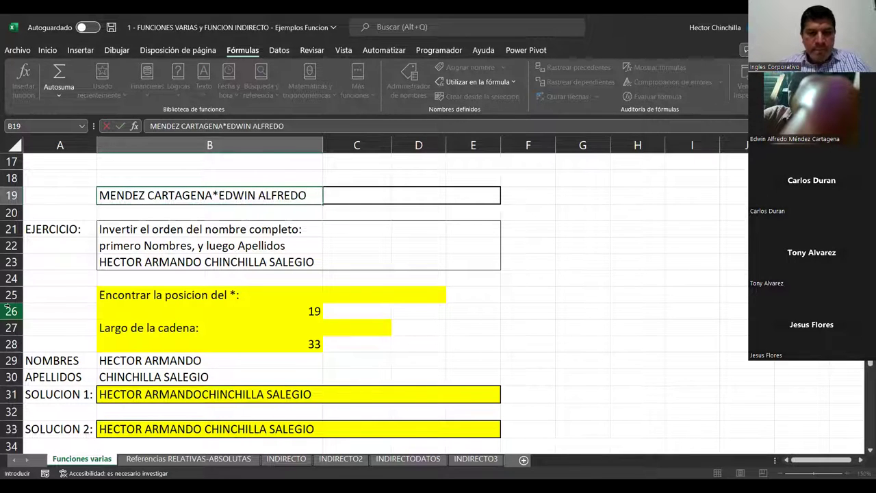
{"action": "key", "text": "Return"}
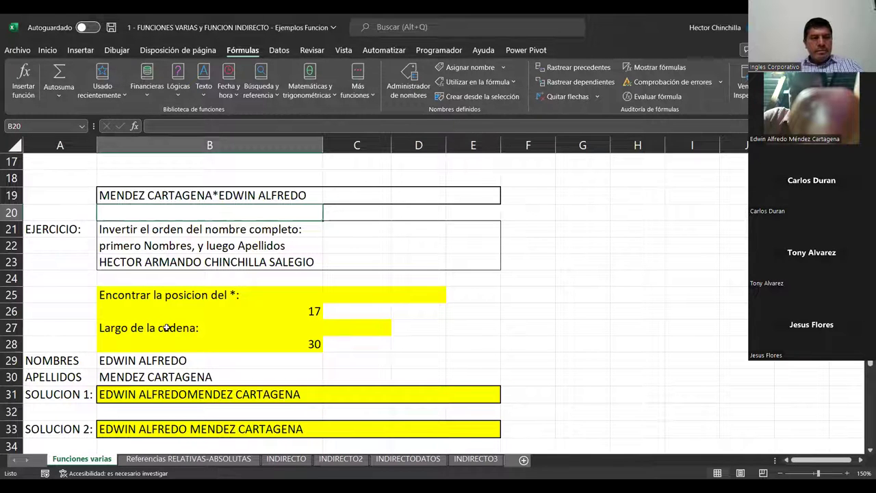
{"action": "scroll", "coordinate": [204, 352], "scroll_direction": "down", "scroll_amount": 1}
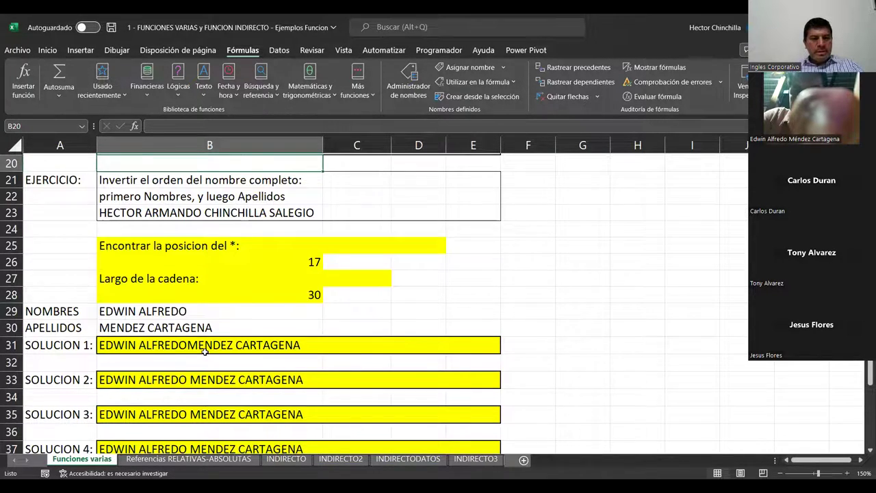
{"action": "scroll", "coordinate": [205, 351], "scroll_direction": "down", "scroll_amount": 1}
{"action": "scroll", "coordinate": [205, 352], "scroll_direction": "down", "scroll_amount": 1}
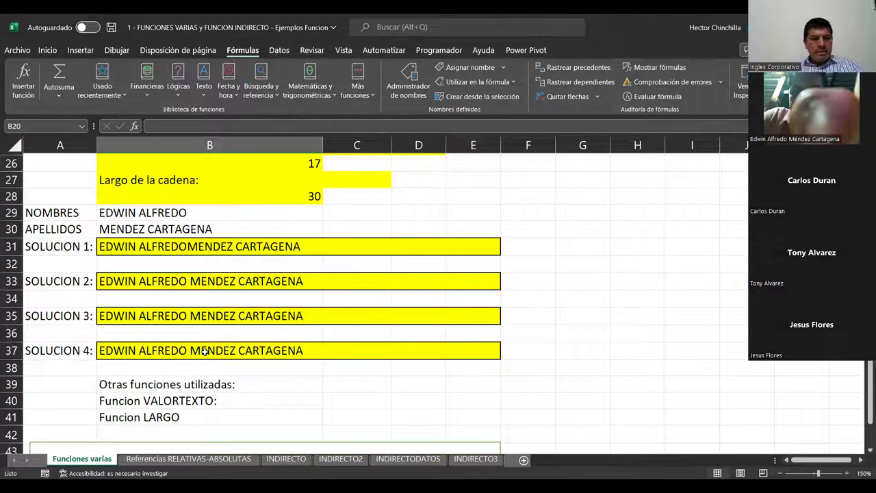
{"action": "scroll", "coordinate": [205, 351], "scroll_direction": "down", "scroll_amount": 1}
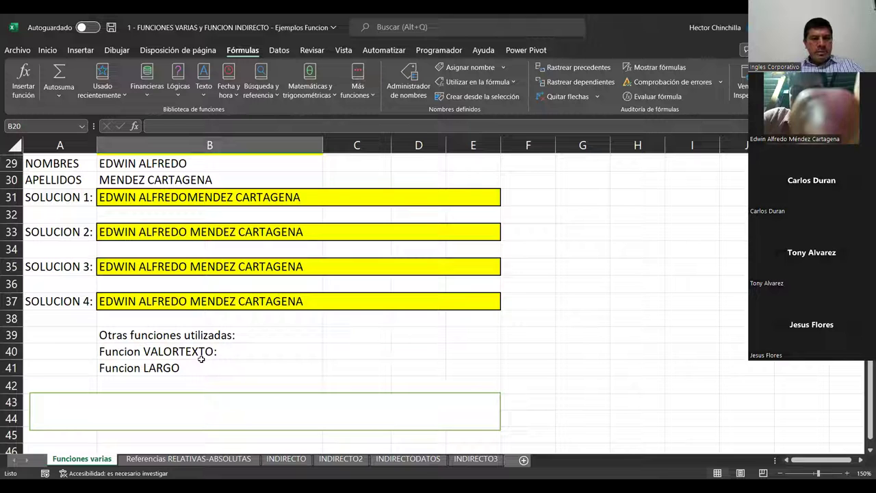
{"action": "scroll", "coordinate": [201, 358], "scroll_direction": "up", "scroll_amount": 1}
{"action": "scroll", "coordinate": [201, 358], "scroll_direction": "up", "scroll_amount": 1}
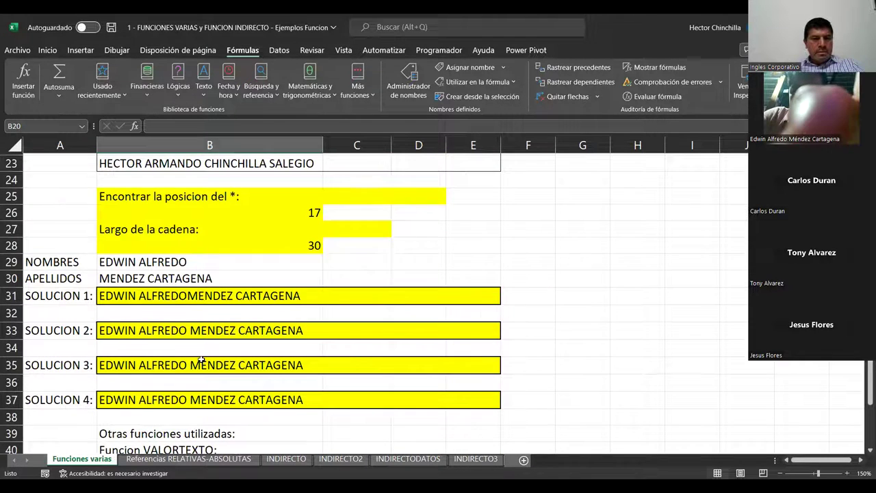
{"action": "scroll", "coordinate": [201, 359], "scroll_direction": "down", "scroll_amount": 1}
{"action": "scroll", "coordinate": [201, 358], "scroll_direction": "up", "scroll_amount": 1}
{"action": "scroll", "coordinate": [201, 358], "scroll_direction": "up", "scroll_amount": 1}
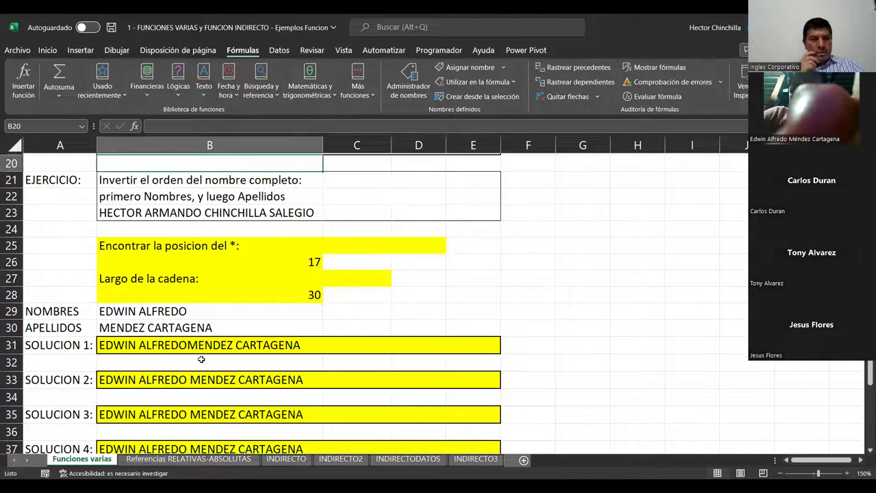
{"action": "scroll", "coordinate": [201, 359], "scroll_direction": "up", "scroll_amount": 1}
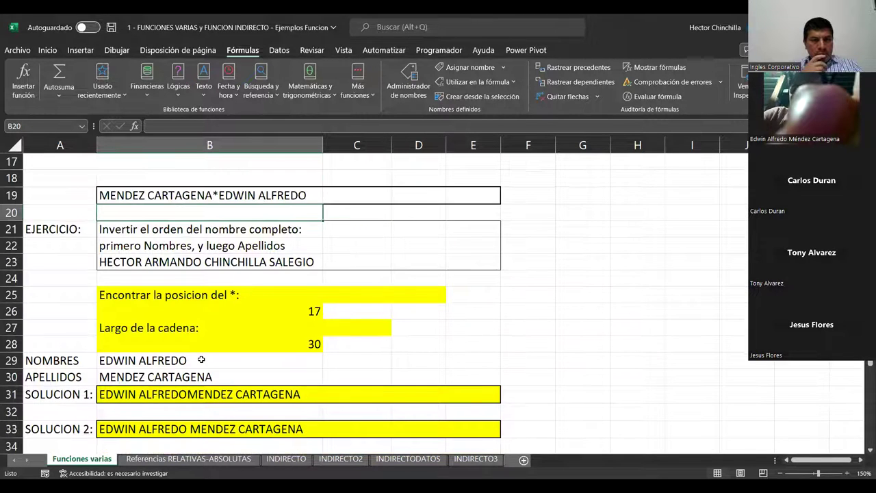
{"action": "scroll", "coordinate": [201, 359], "scroll_direction": "down", "scroll_amount": 1}
{"action": "scroll", "coordinate": [202, 358], "scroll_direction": "up", "scroll_amount": 2}
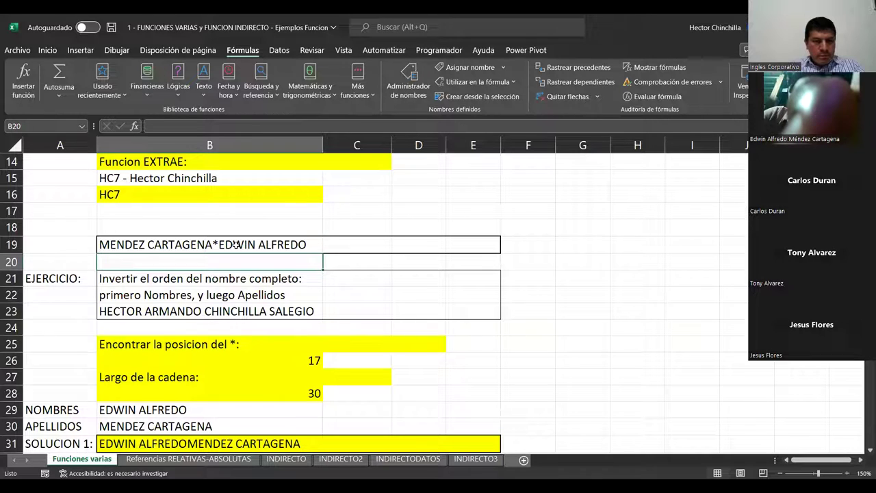
{"action": "left_click", "coordinate": [365, 246]}
{"action": "key", "text": "Left"}
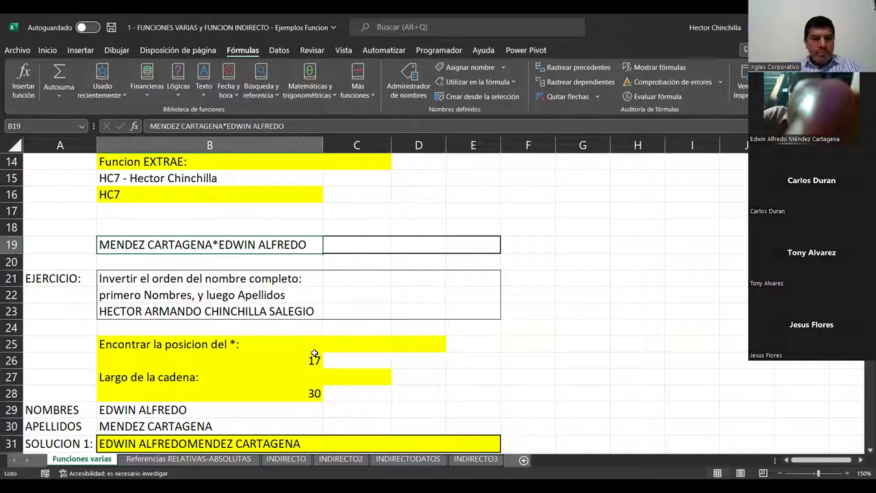
{"action": "key", "text": "F2"}
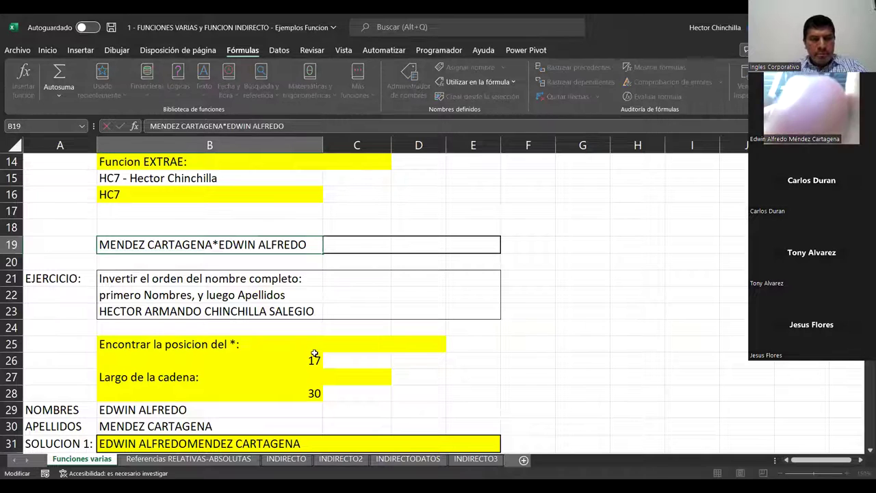
{"action": "key", "text": "Return"}
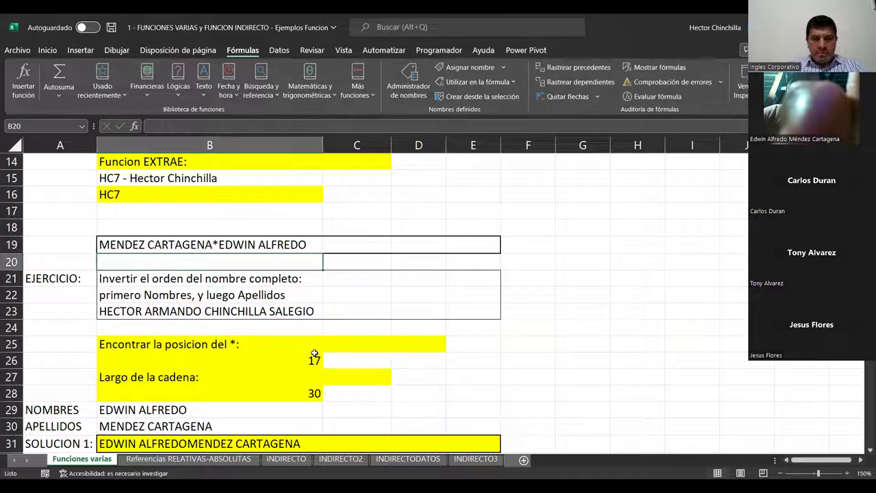
{"action": "key", "text": "Up"}
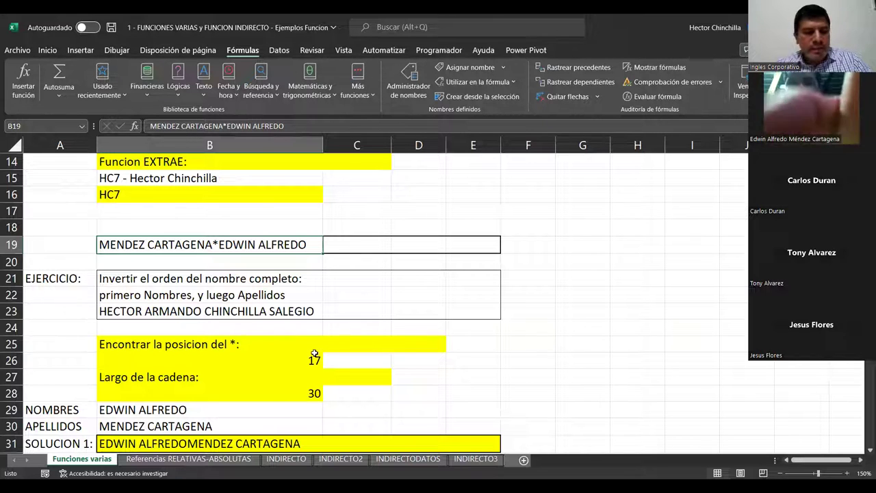
Step: Enter a short one-surname*one-name test entry in B19, giving position 6 and length 12
{"action": "type", "text": "DURAN*CARLOS"}
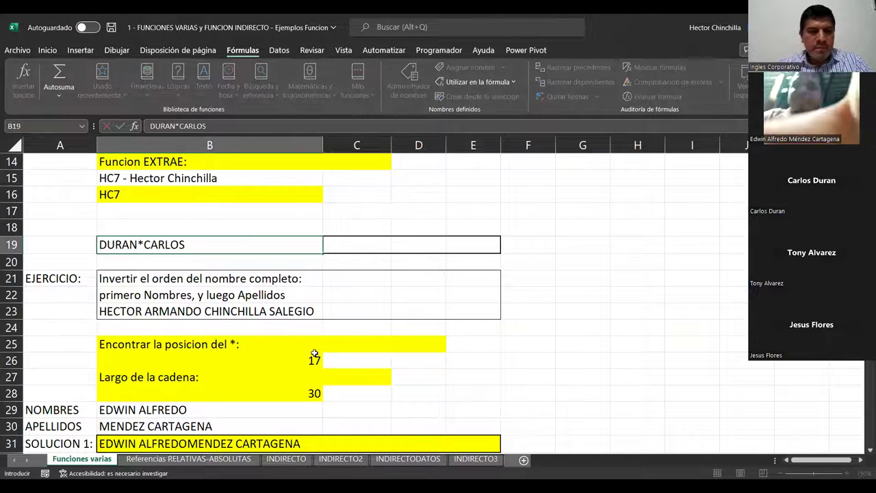
{"action": "key", "text": "Return"}
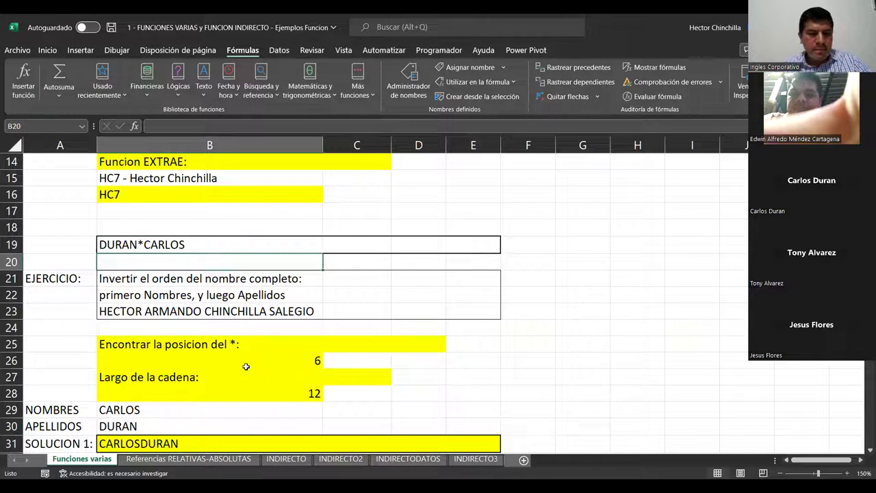
{"action": "scroll", "coordinate": [179, 338], "scroll_direction": "down", "scroll_amount": 1}
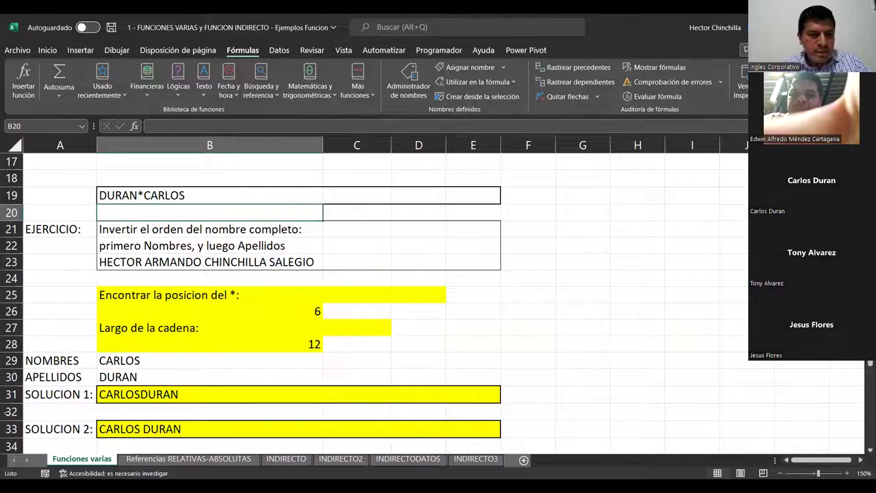
{"action": "scroll", "coordinate": [74, 418], "scroll_direction": "down", "scroll_amount": 2}
{"action": "scroll", "coordinate": [148, 389], "scroll_direction": "up", "scroll_amount": 1}
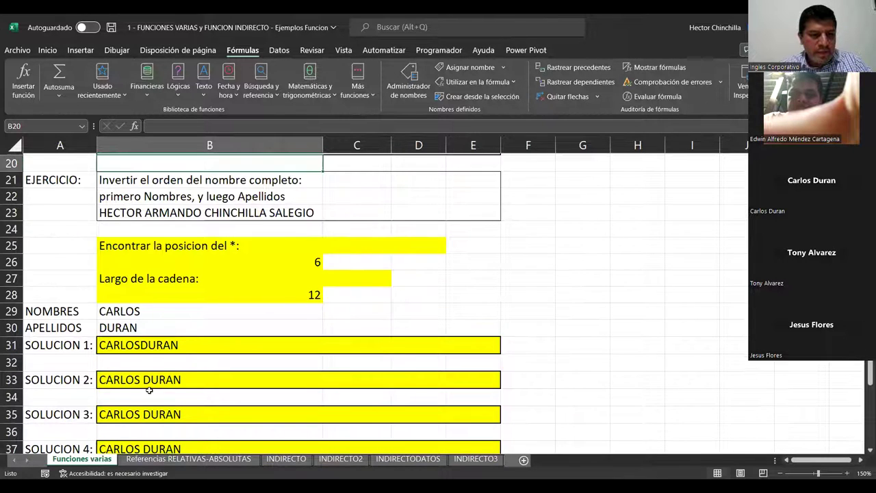
Step: Review the Solution 1 VALORATEXTO formula in B31, then return to the test name in B19
{"action": "left_click", "coordinate": [145, 347]}
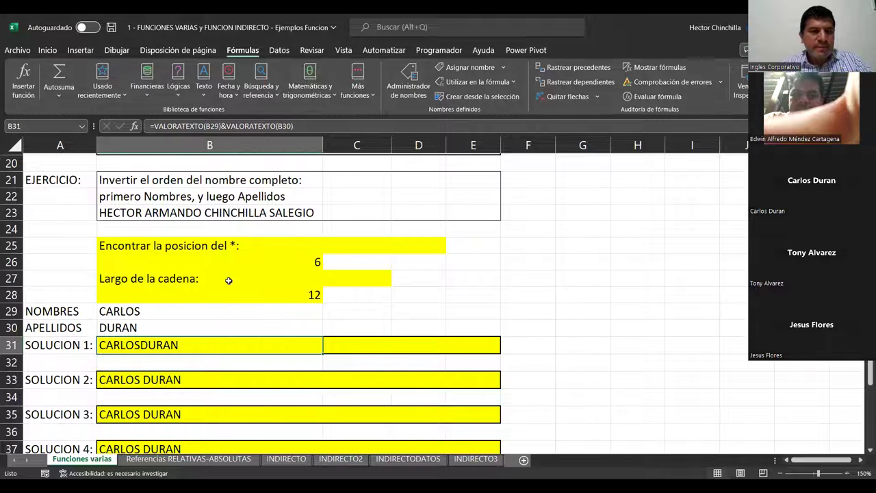
{"action": "left_click", "coordinate": [333, 345]}
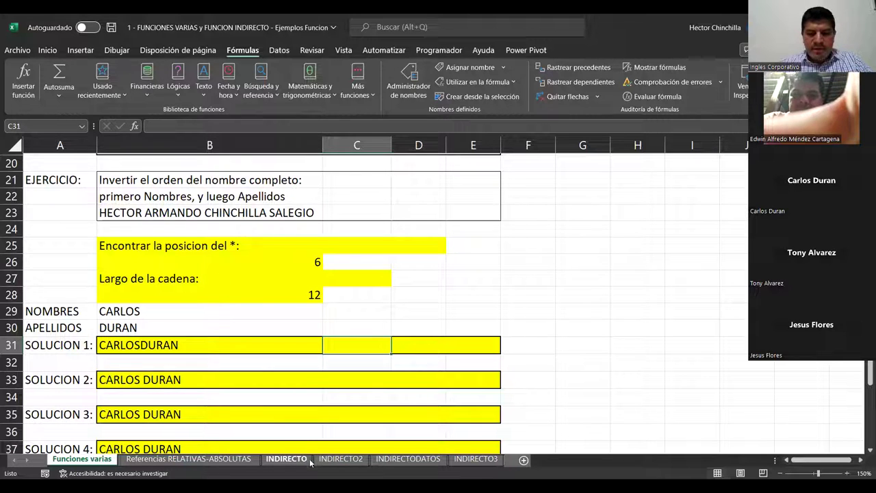
{"action": "key", "text": "Left"}
{"action": "key", "text": "Down"}
{"action": "key", "text": "Up"}
{"action": "key", "text": "Down"}
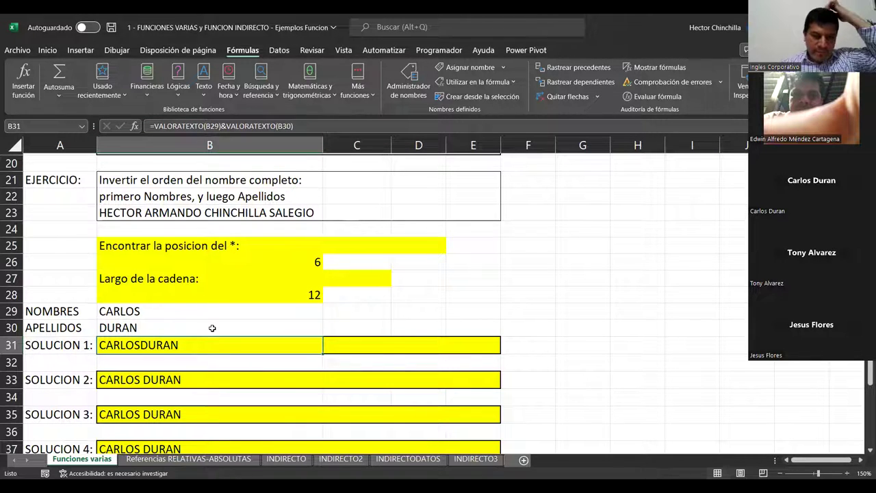
{"action": "left_click", "coordinate": [174, 213]}
{"action": "key", "text": "Up"}
{"action": "key", "text": "Up"}
{"action": "key", "text": "Up"}
{"action": "key", "text": "Up"}
{"action": "key", "text": "Up"}
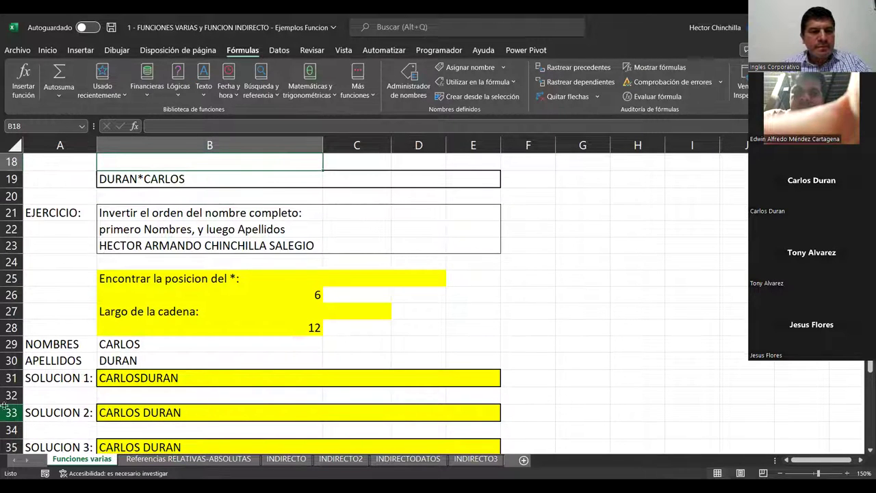
{"action": "key", "text": "Down"}
Step: Append a trailing space to the B19 test name so length reads 13, and check Solution 1
{"action": "double_click", "coordinate": [179, 179]}
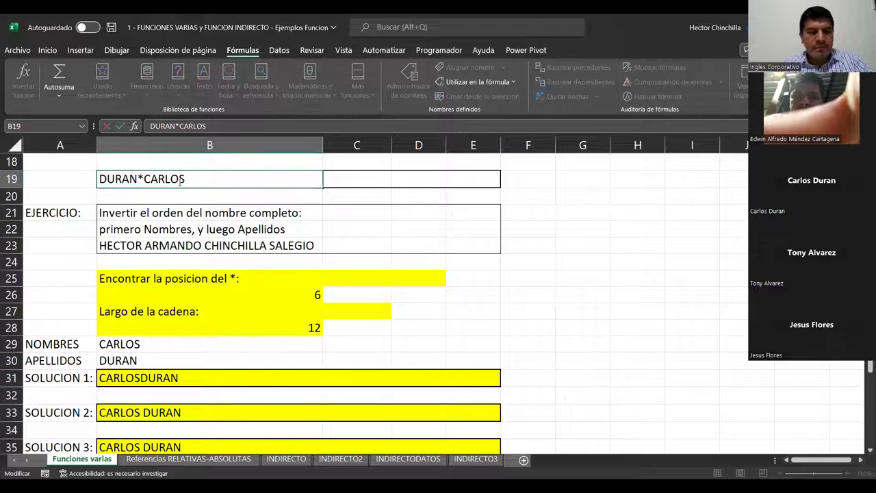
{"action": "key", "text": "Return"}
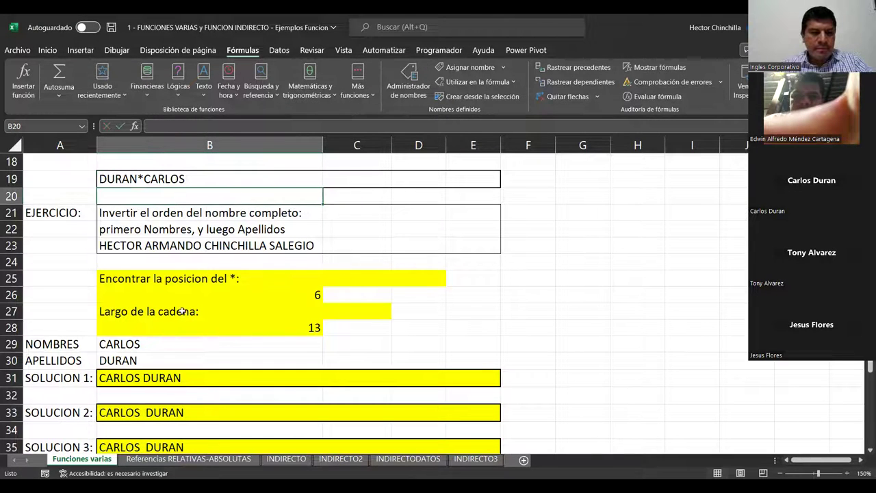
{"action": "left_click", "coordinate": [165, 380]}
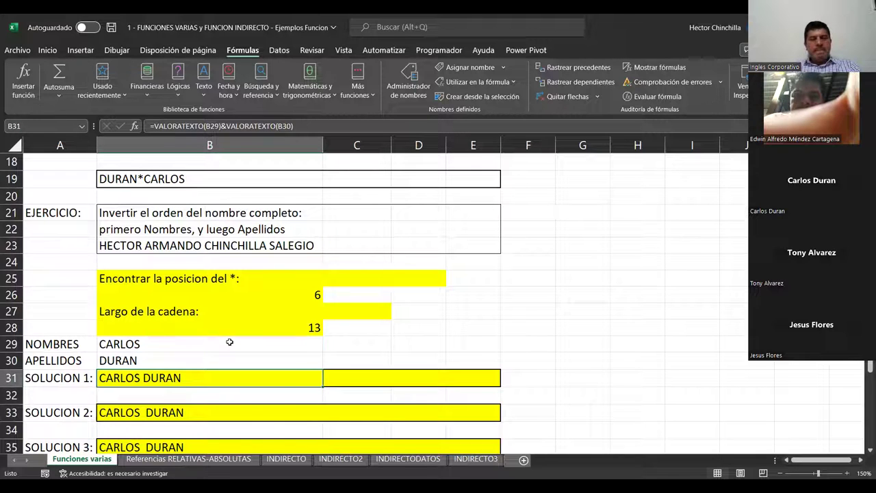
{"action": "scroll", "coordinate": [250, 325], "scroll_direction": "up", "scroll_amount": 1}
{"action": "scroll", "coordinate": [254, 333], "scroll_direction": "down", "scroll_amount": 2}
{"action": "scroll", "coordinate": [255, 334], "scroll_direction": "up", "scroll_amount": 2}
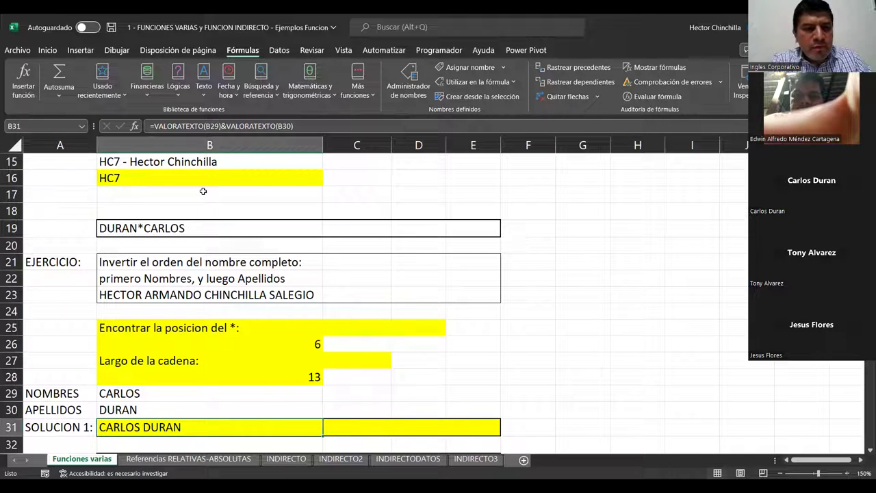
{"action": "left_click", "coordinate": [202, 193]}
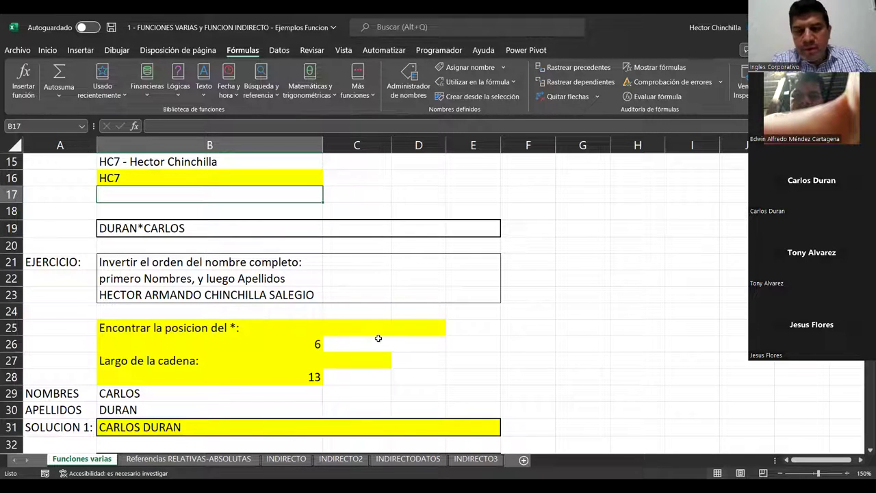
{"action": "scroll", "coordinate": [180, 325], "scroll_direction": "down", "scroll_amount": 1}
{"action": "scroll", "coordinate": [196, 323], "scroll_direction": "down", "scroll_amount": 1}
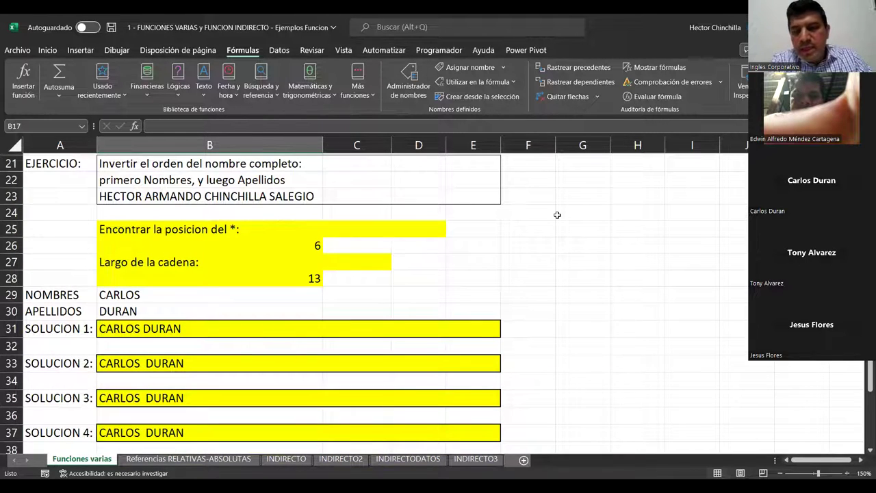